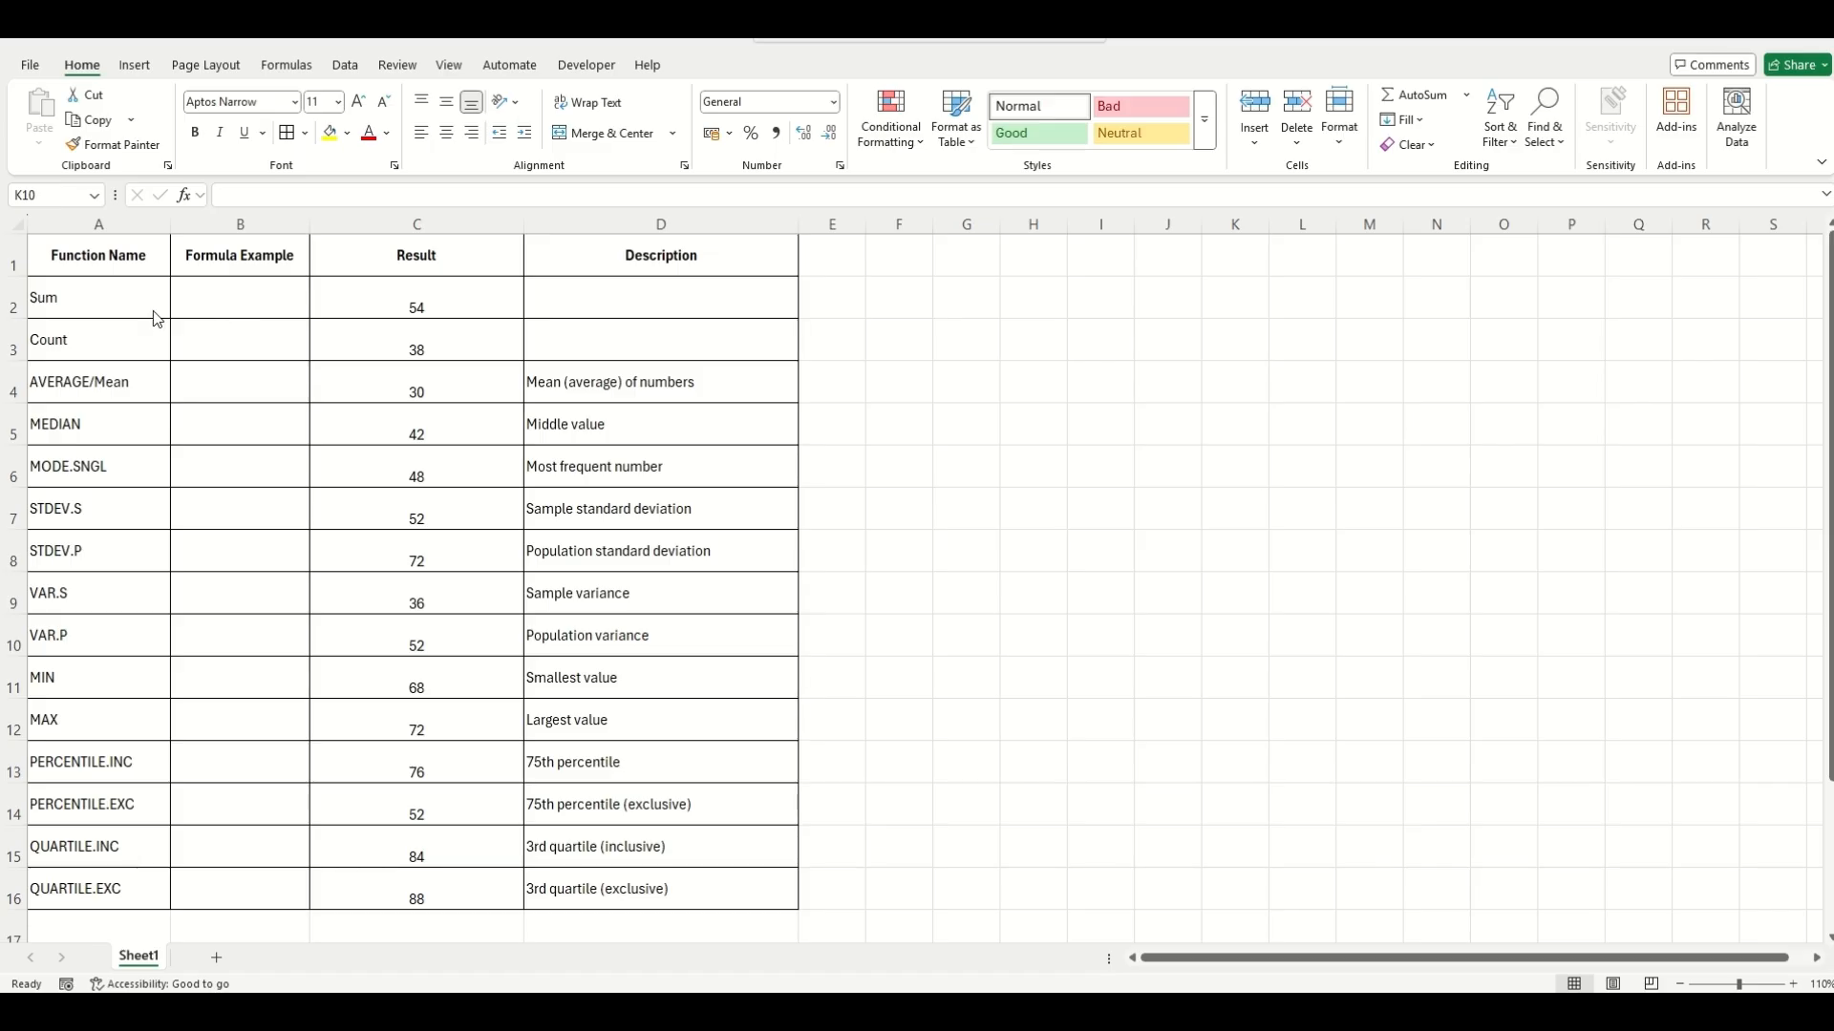
- Enter a SUM formula over C2:C16 in cell B2 of the Sum row
click(216, 310)
text(=)
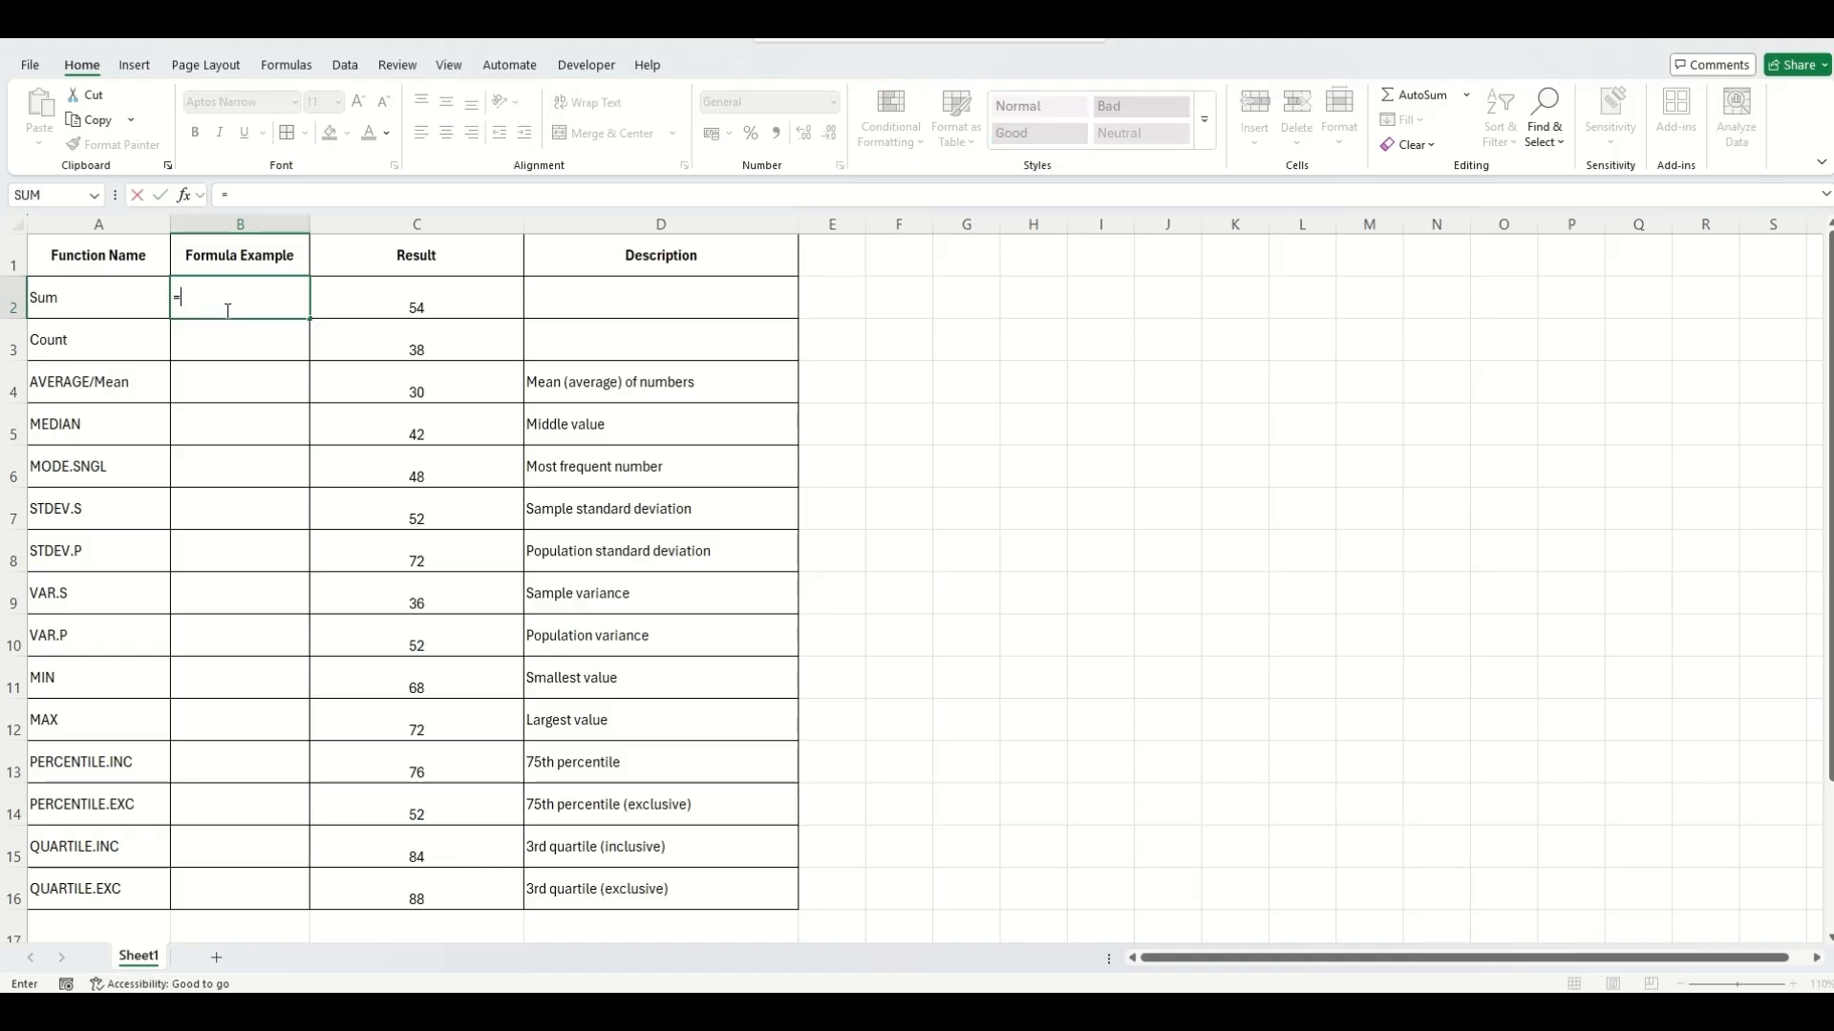
text(sum)
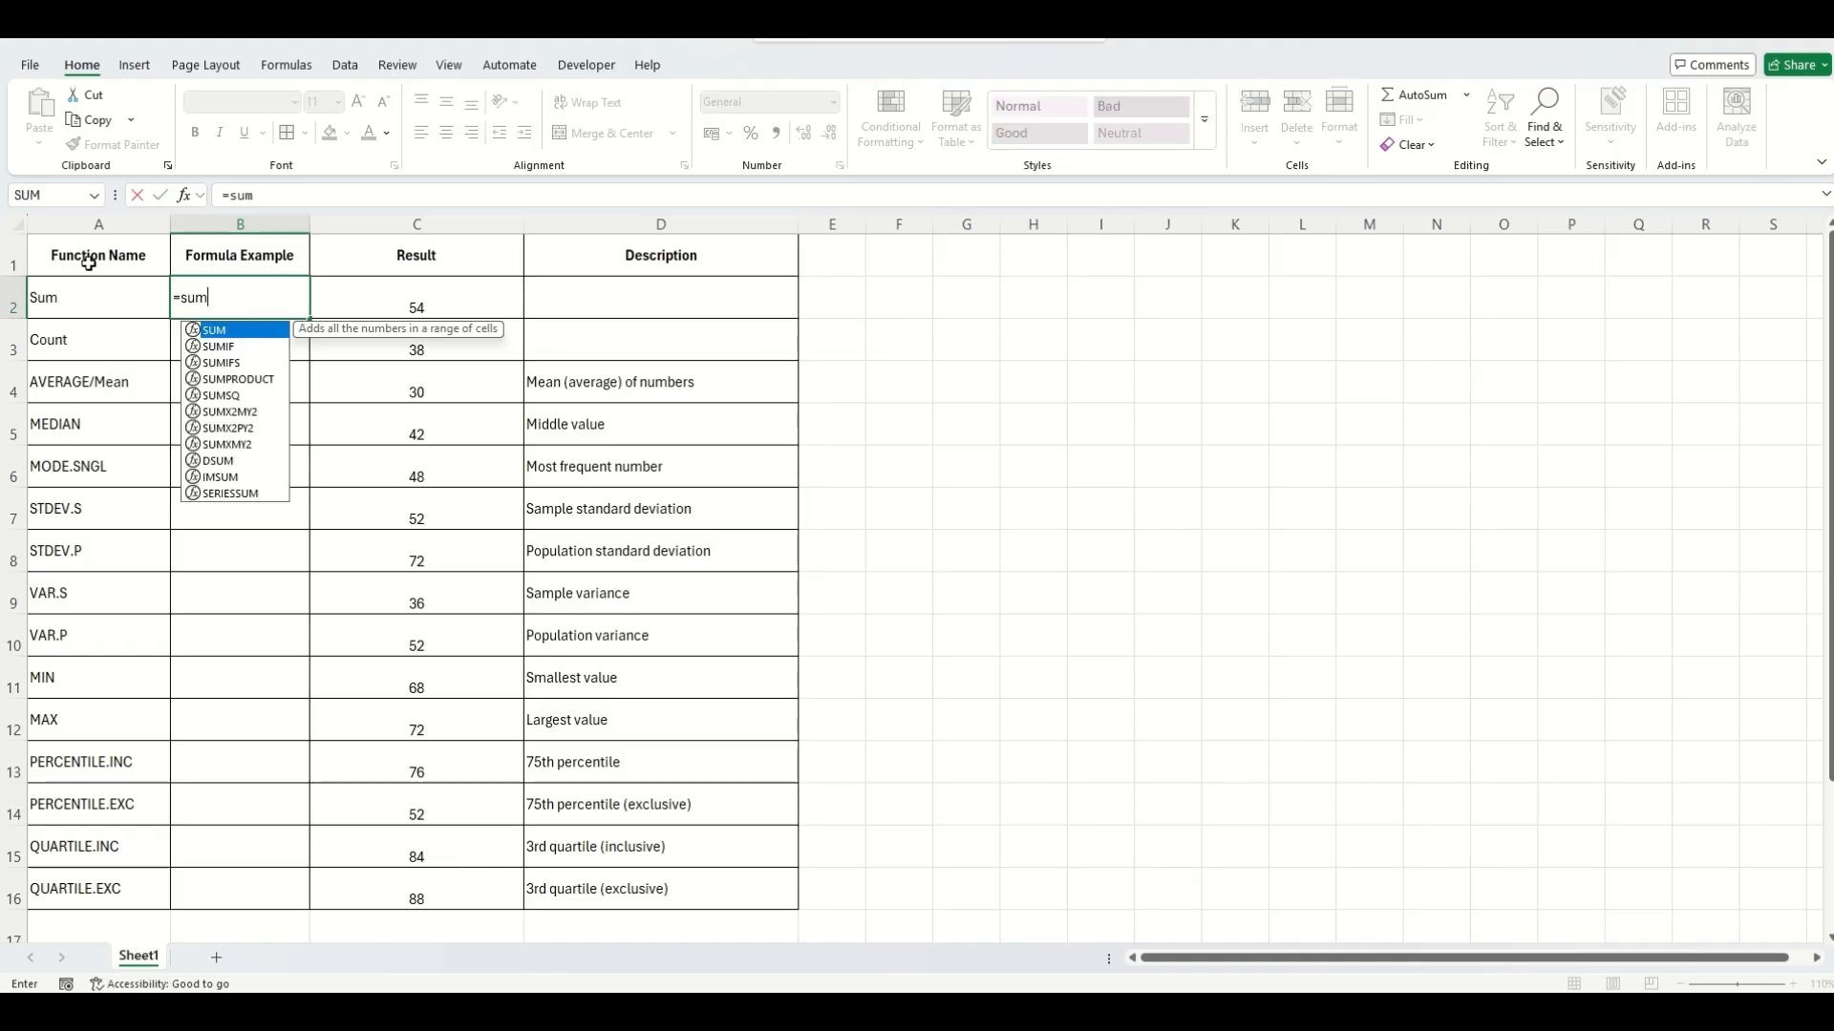
double_click(218, 330)
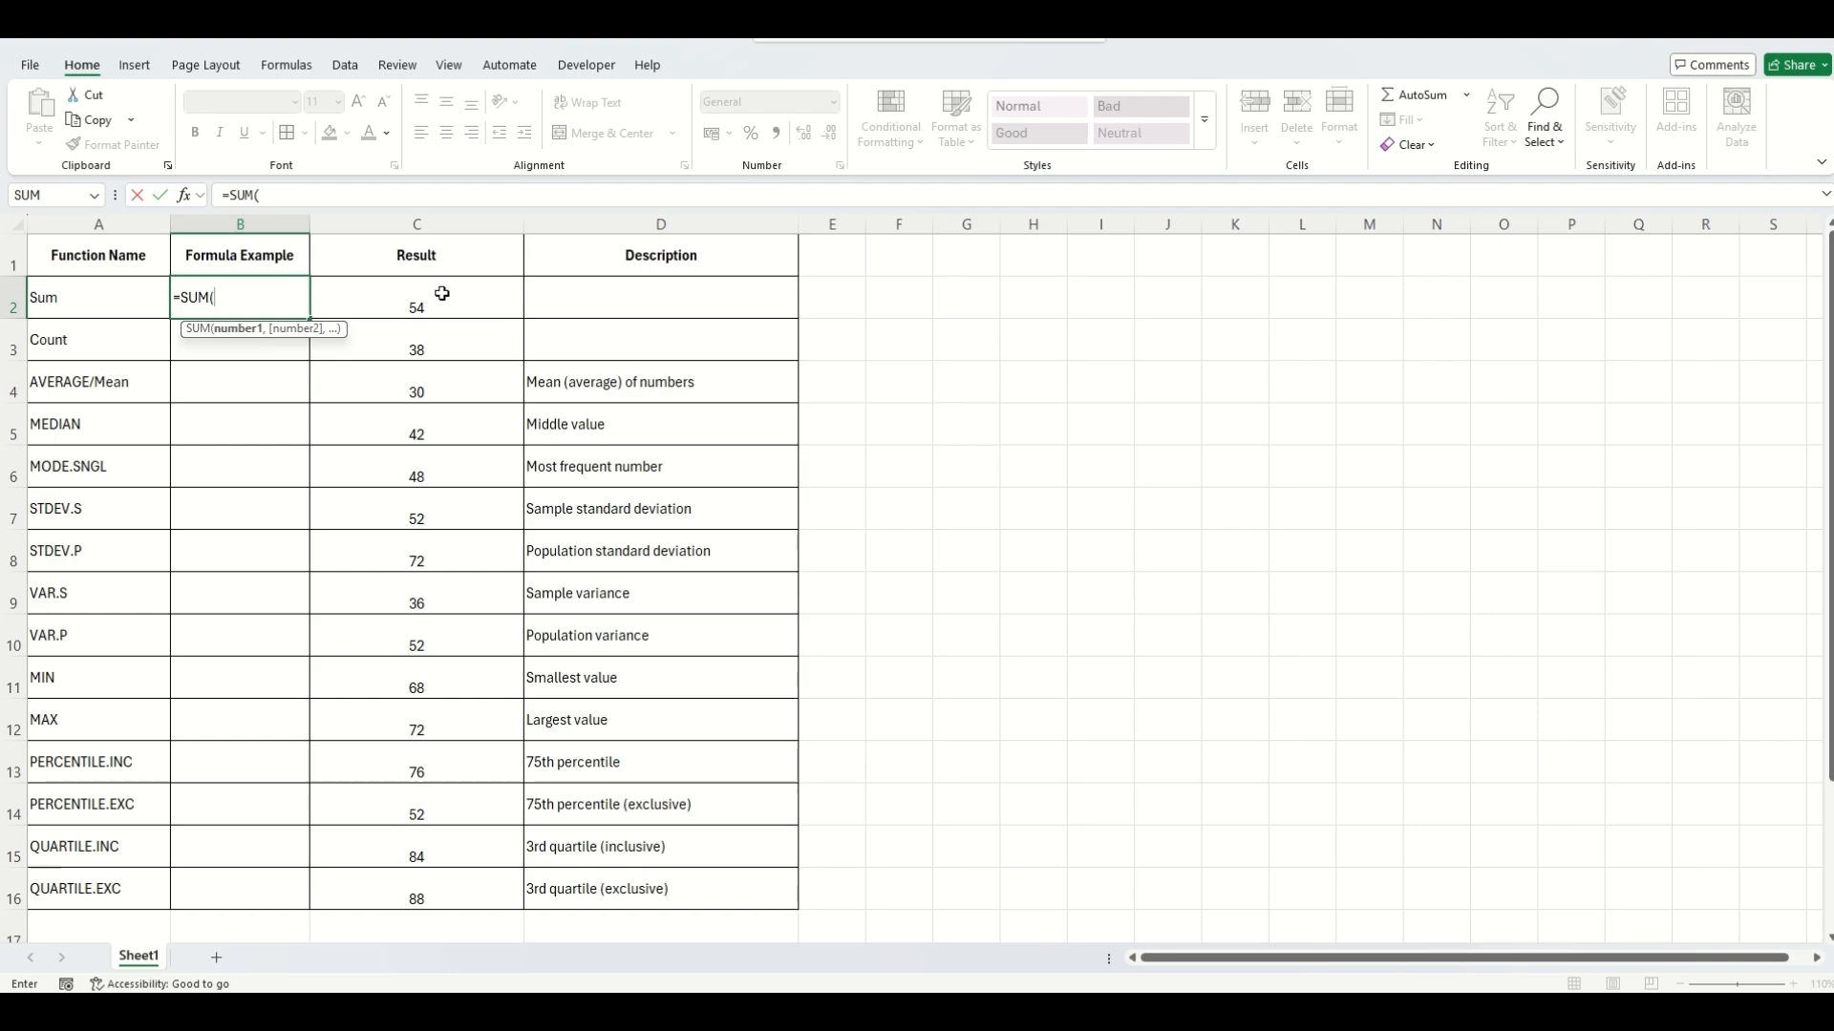
drag(436, 296, 421, 895)
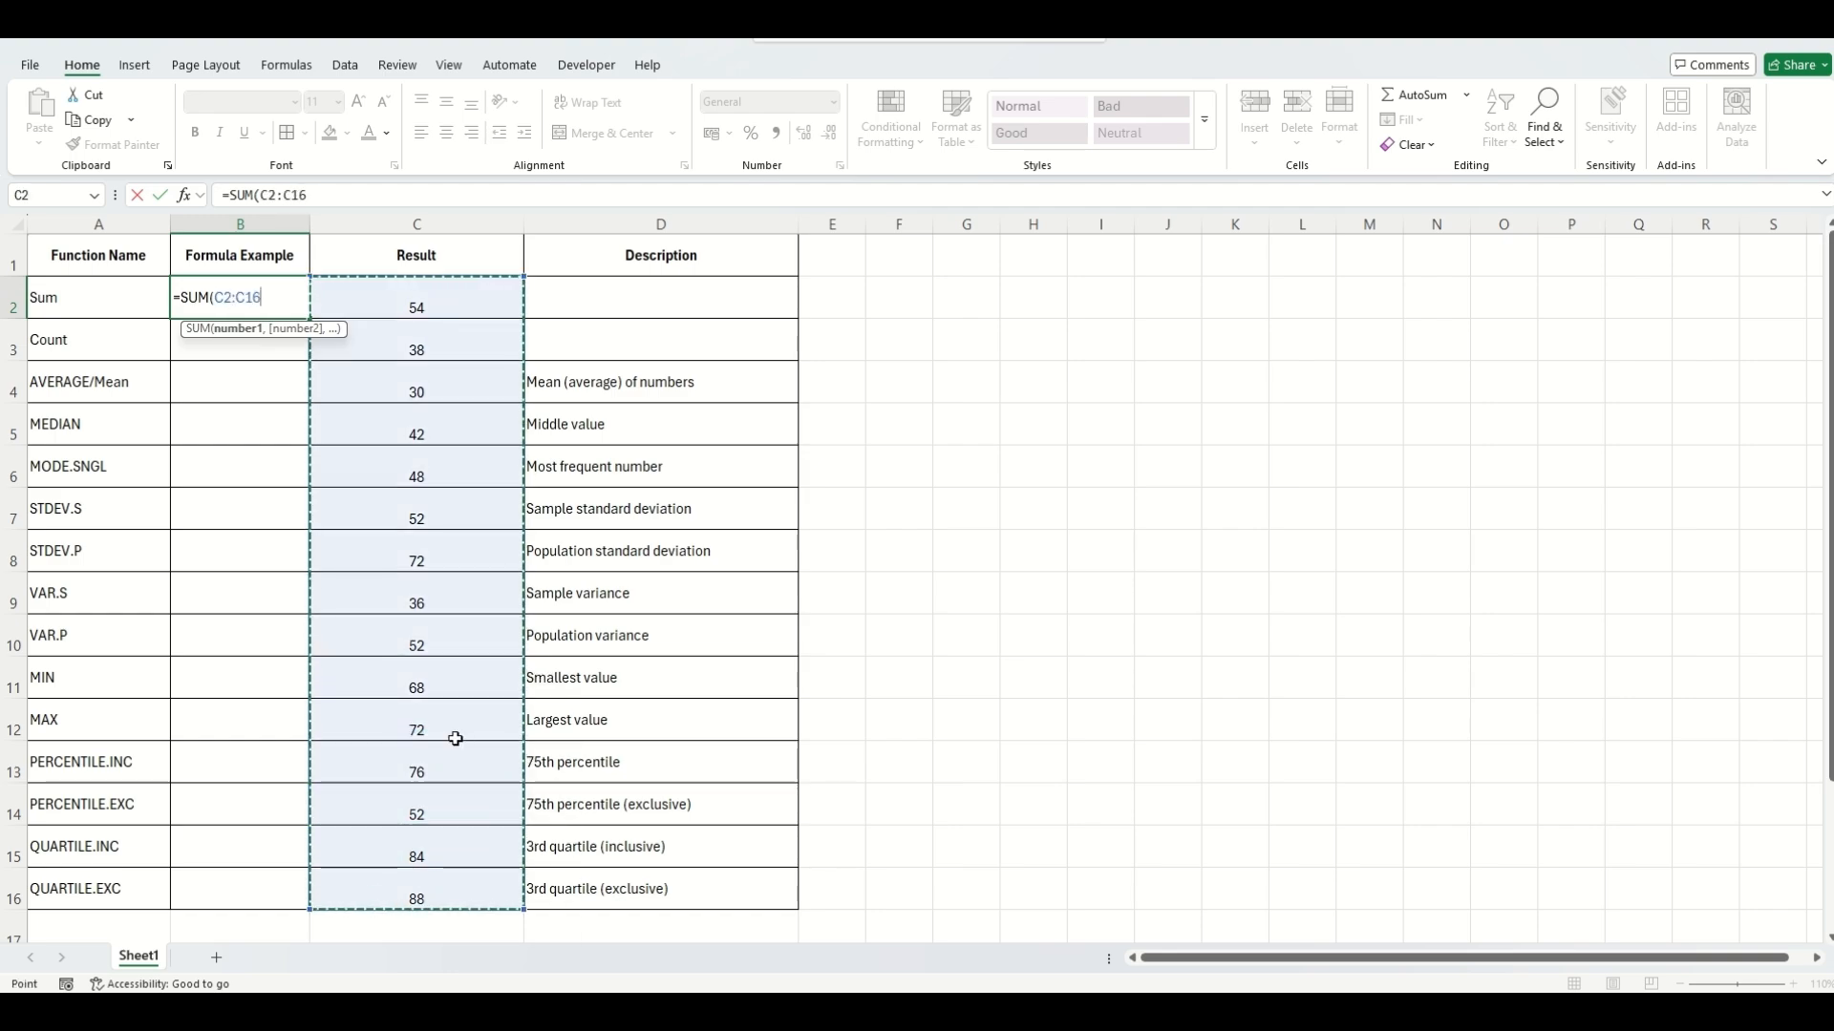
key(Return)
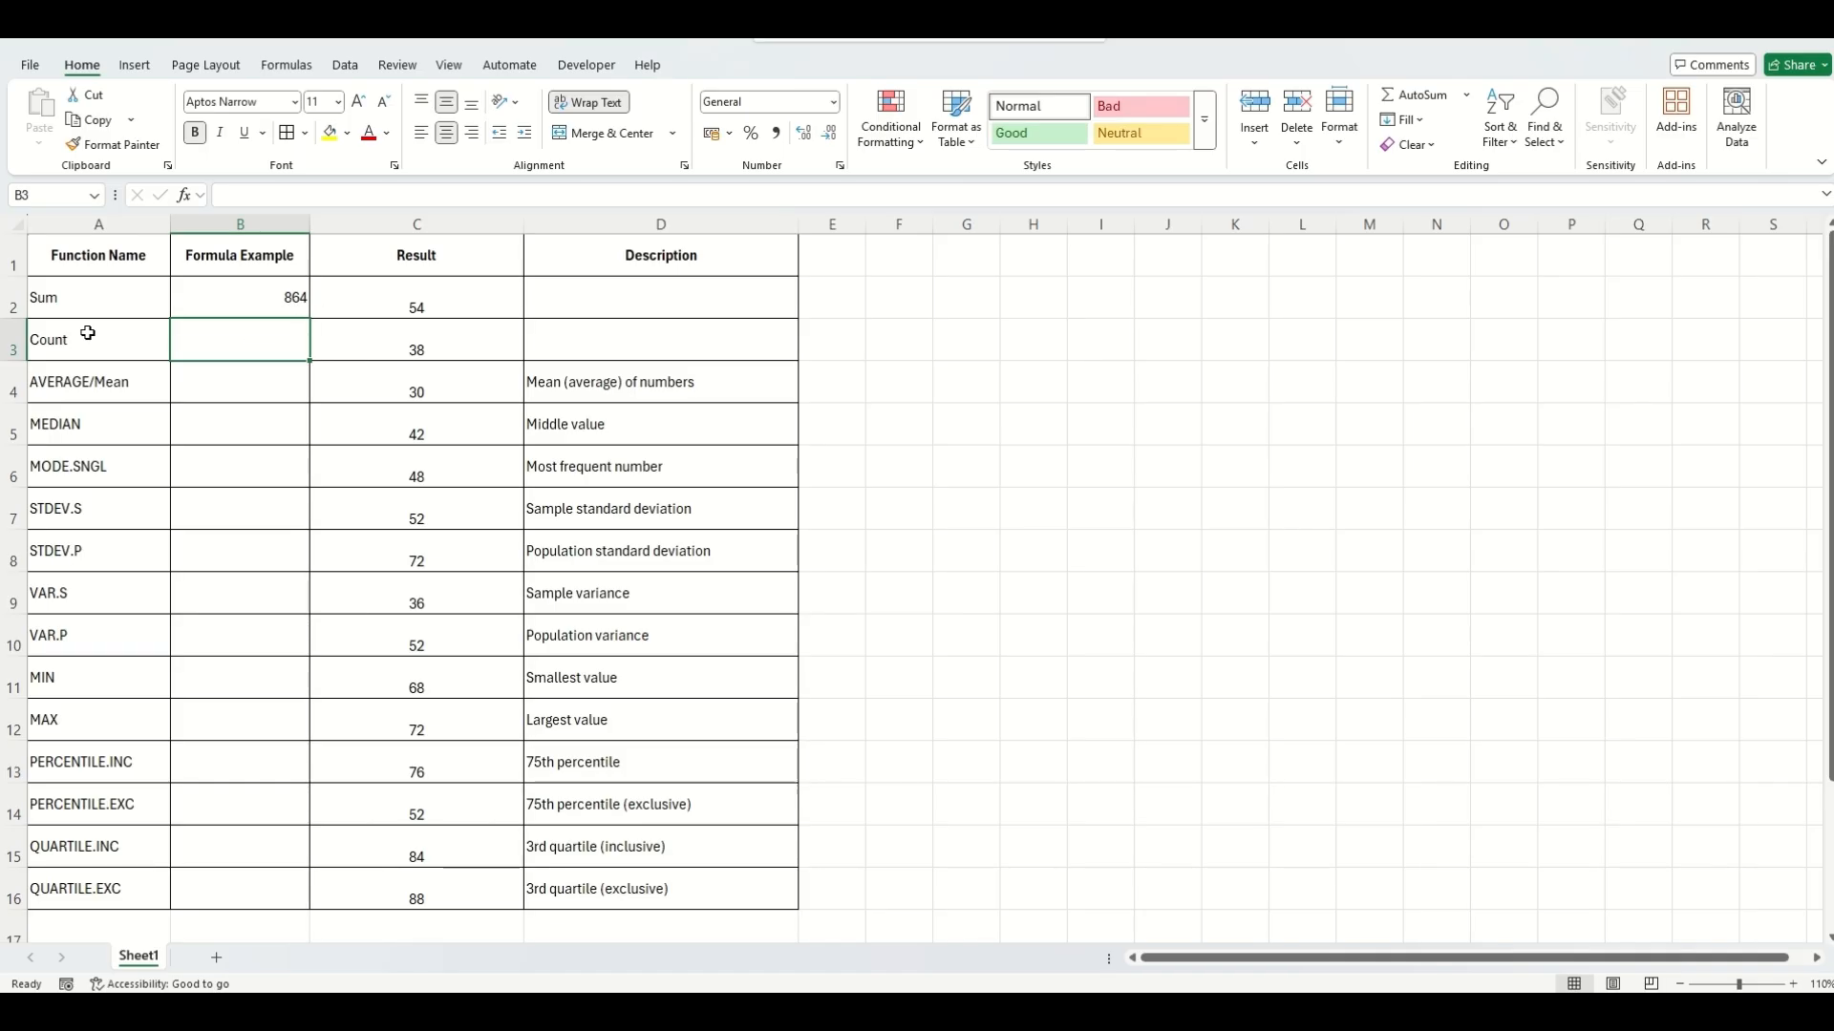
- Enter a COUNT formula over C2:C16 in cell B3 and check the entered formula
text(=)
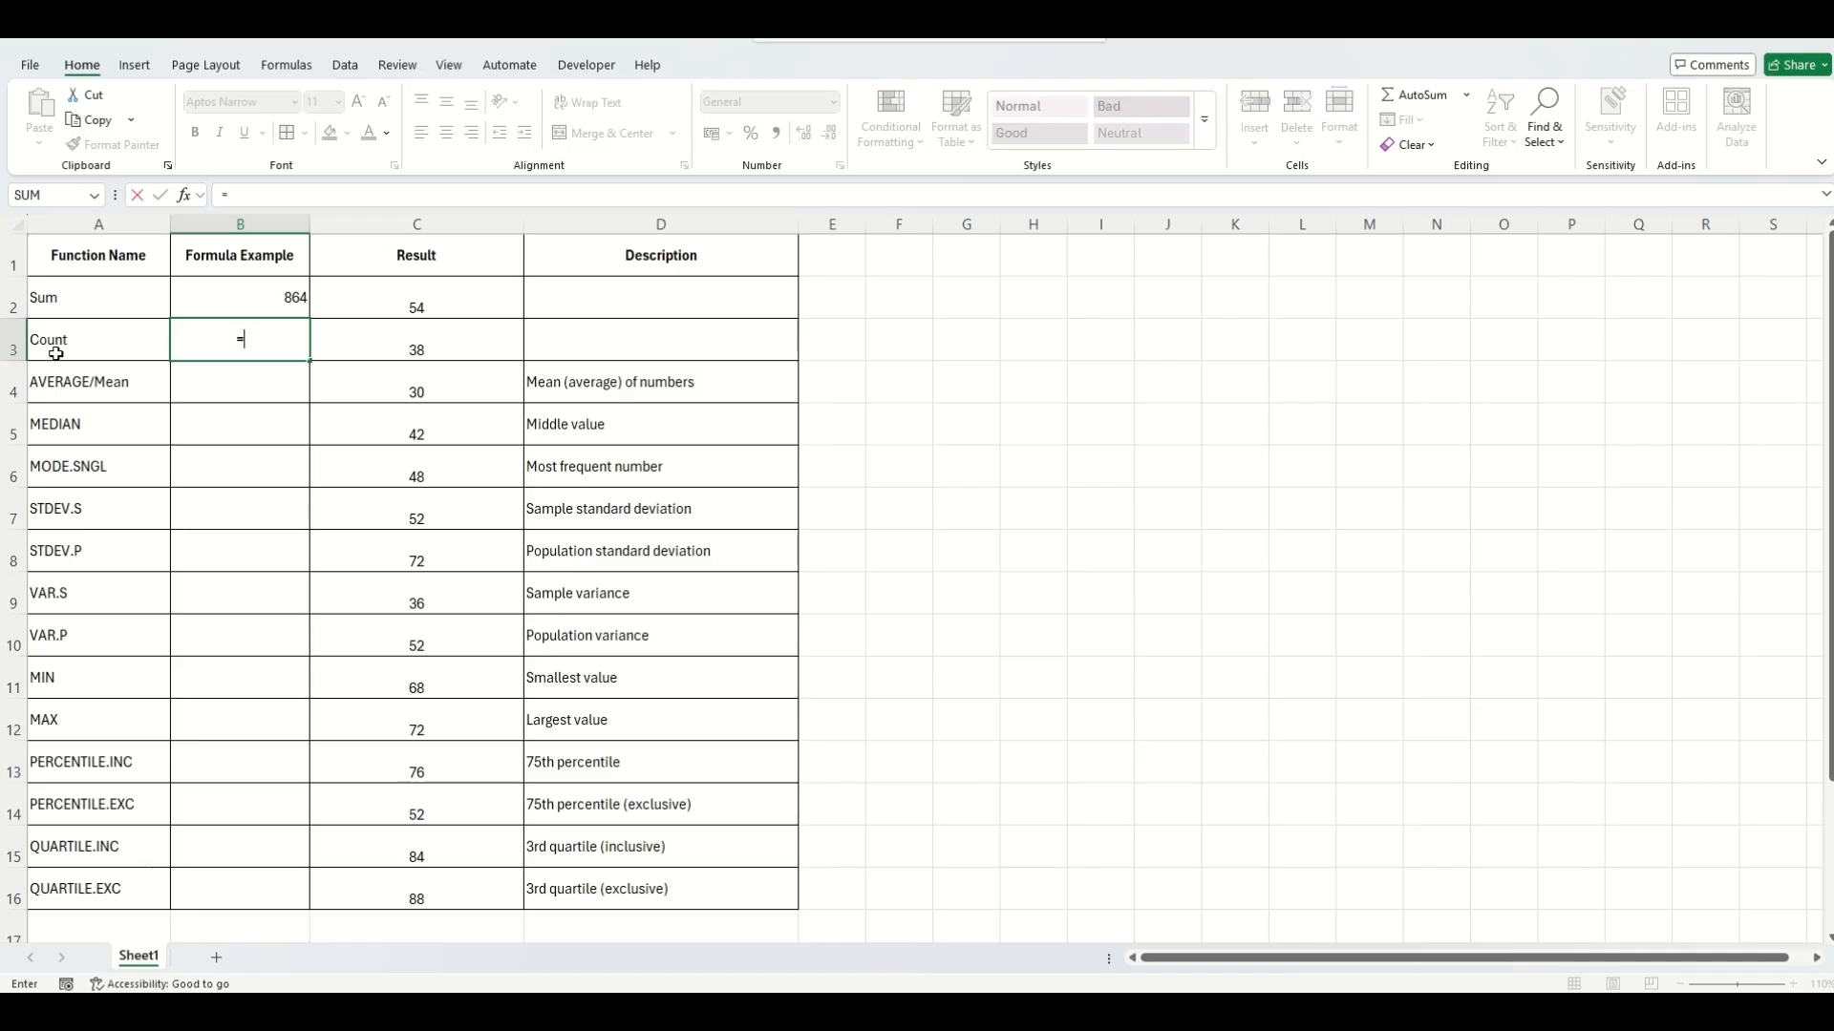
text(cou)
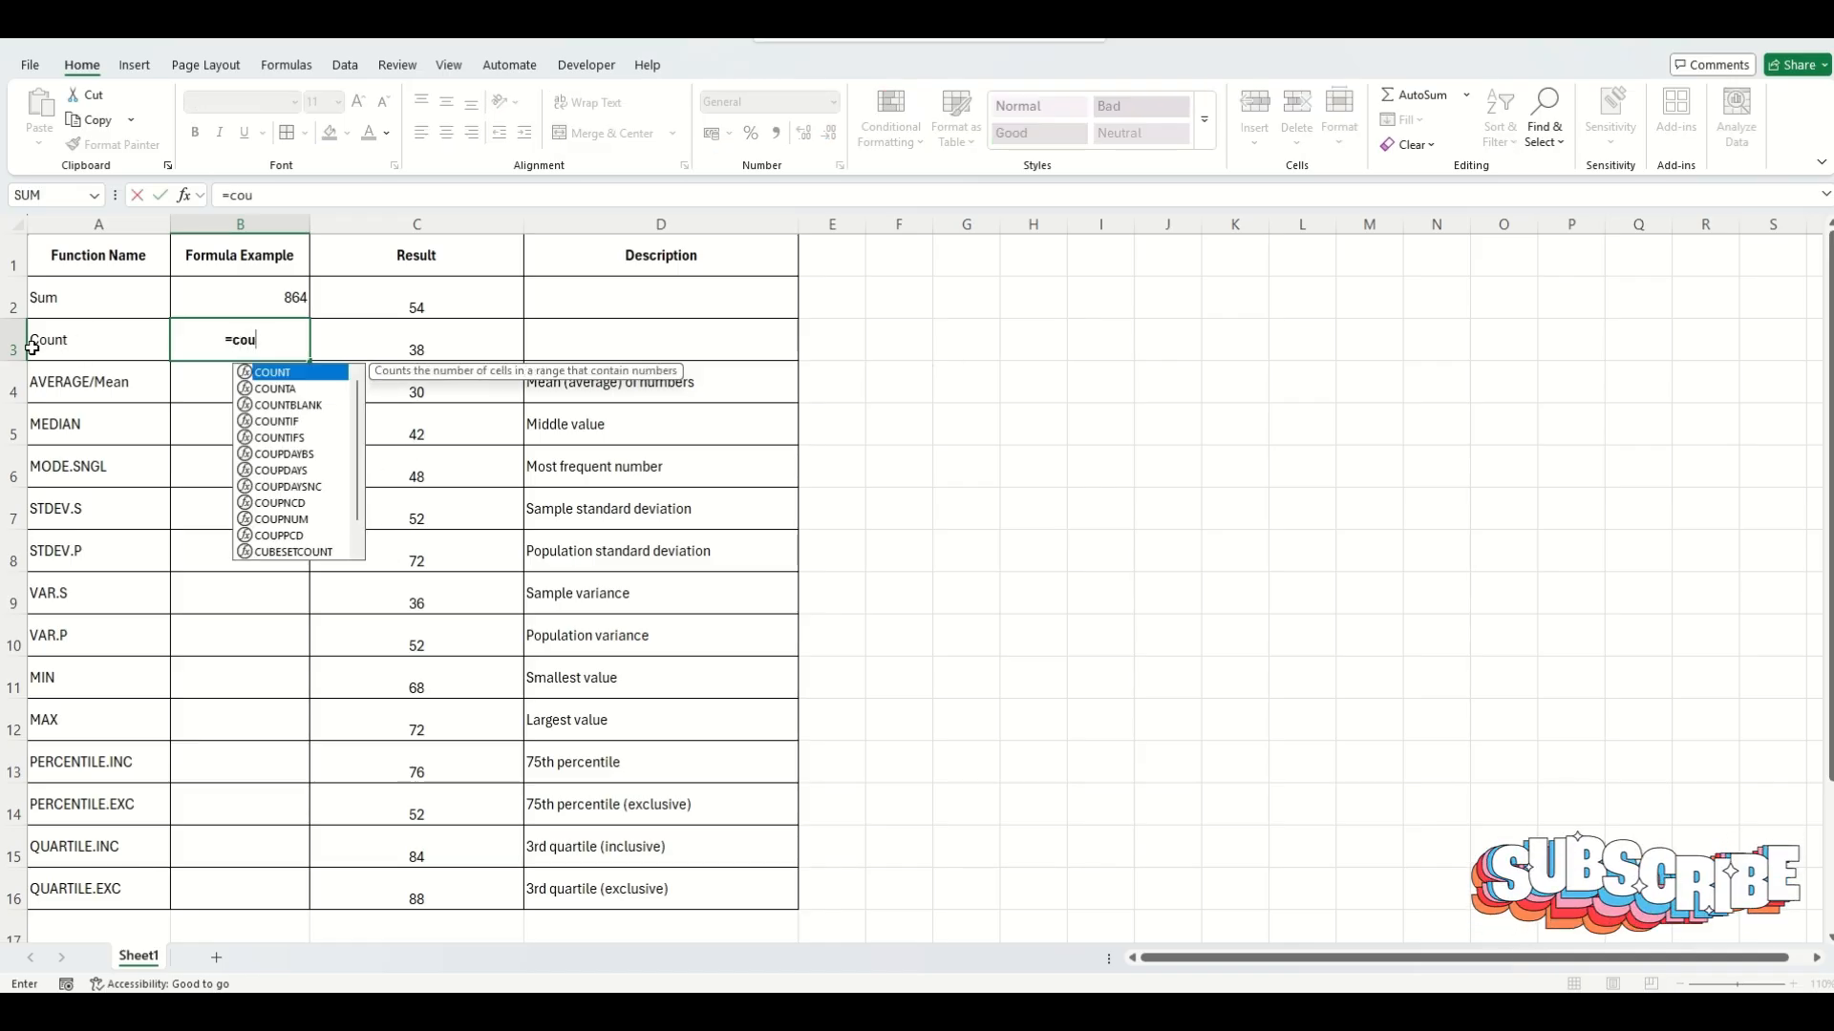
key(Tab)
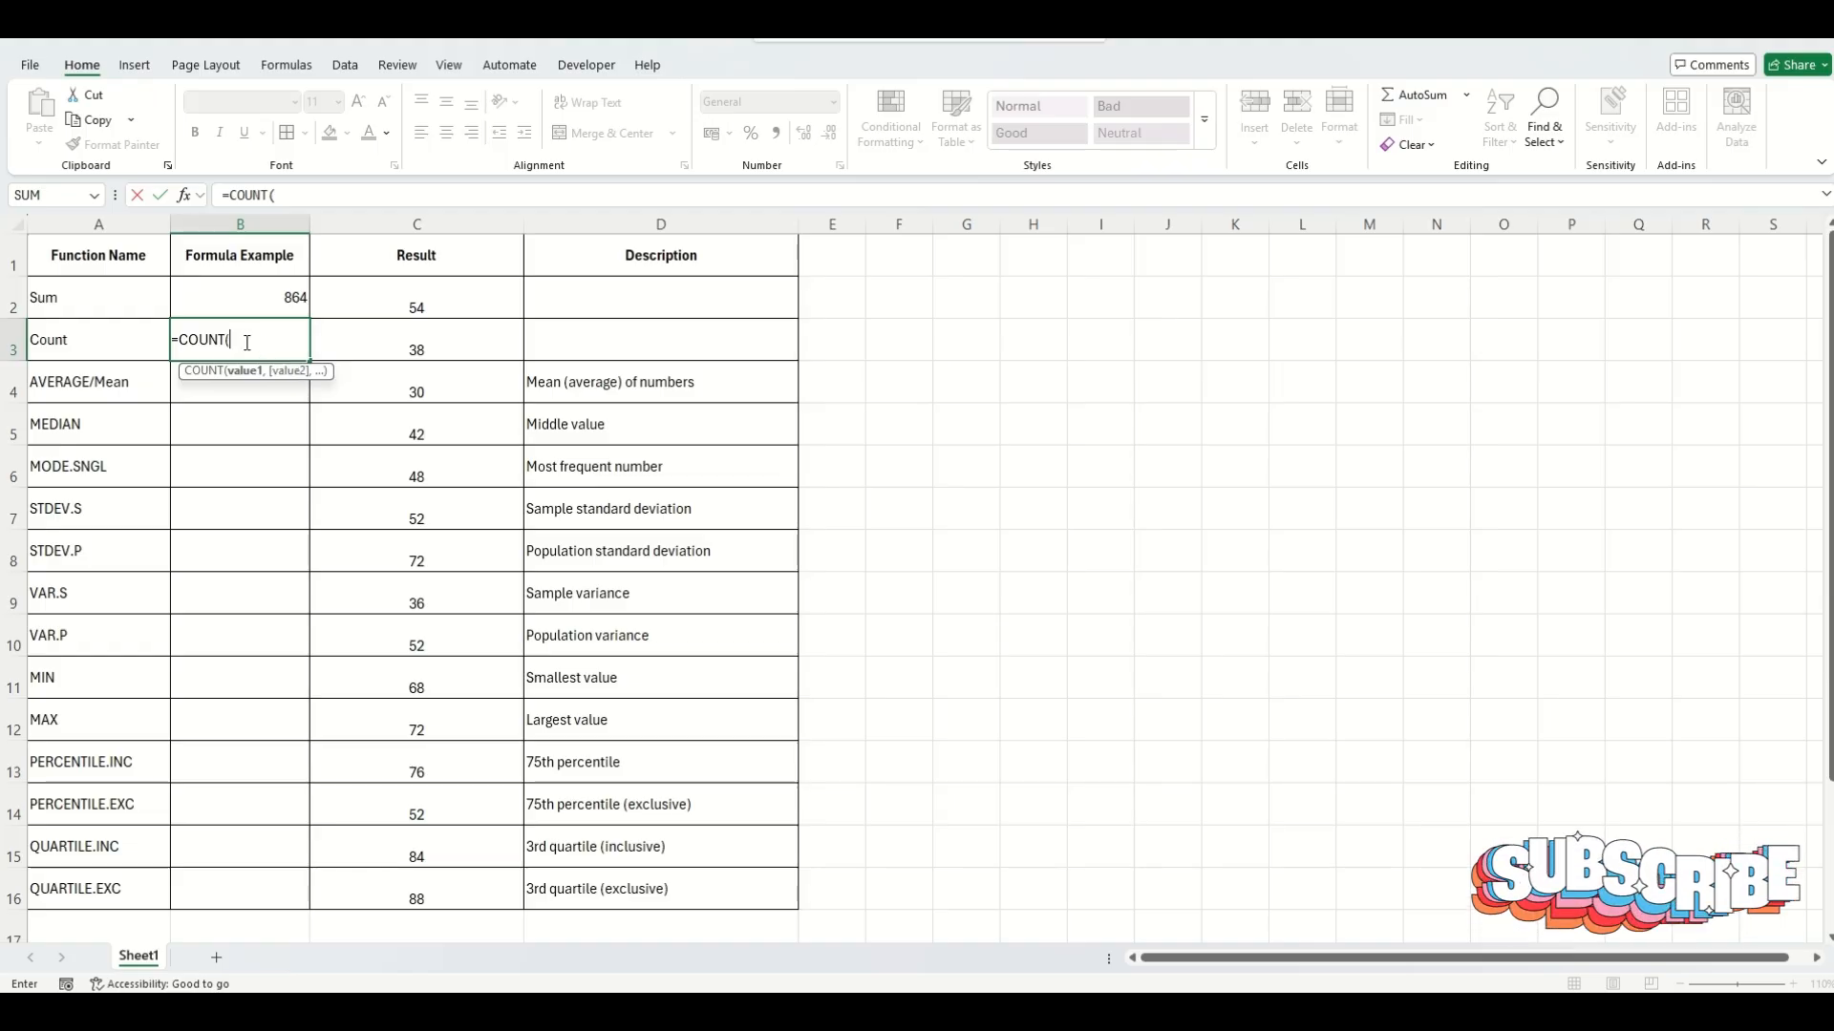
drag(417, 304, 425, 882)
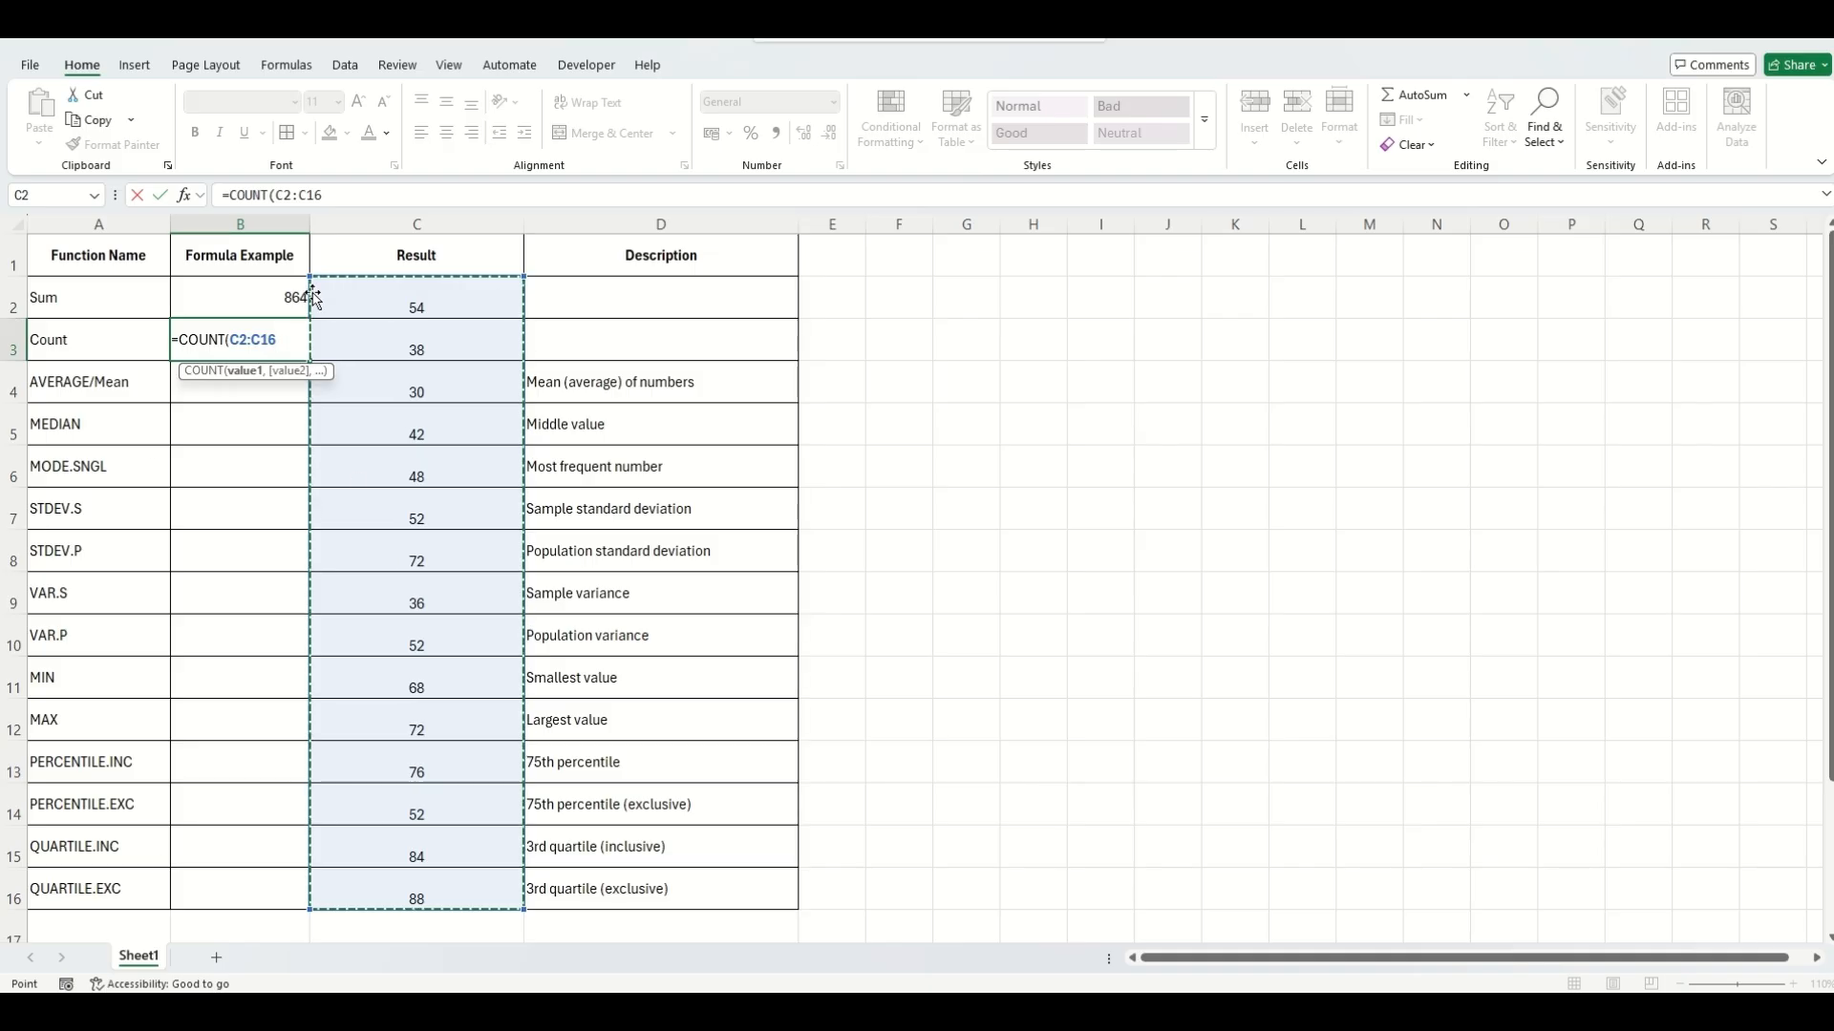
key(Return)
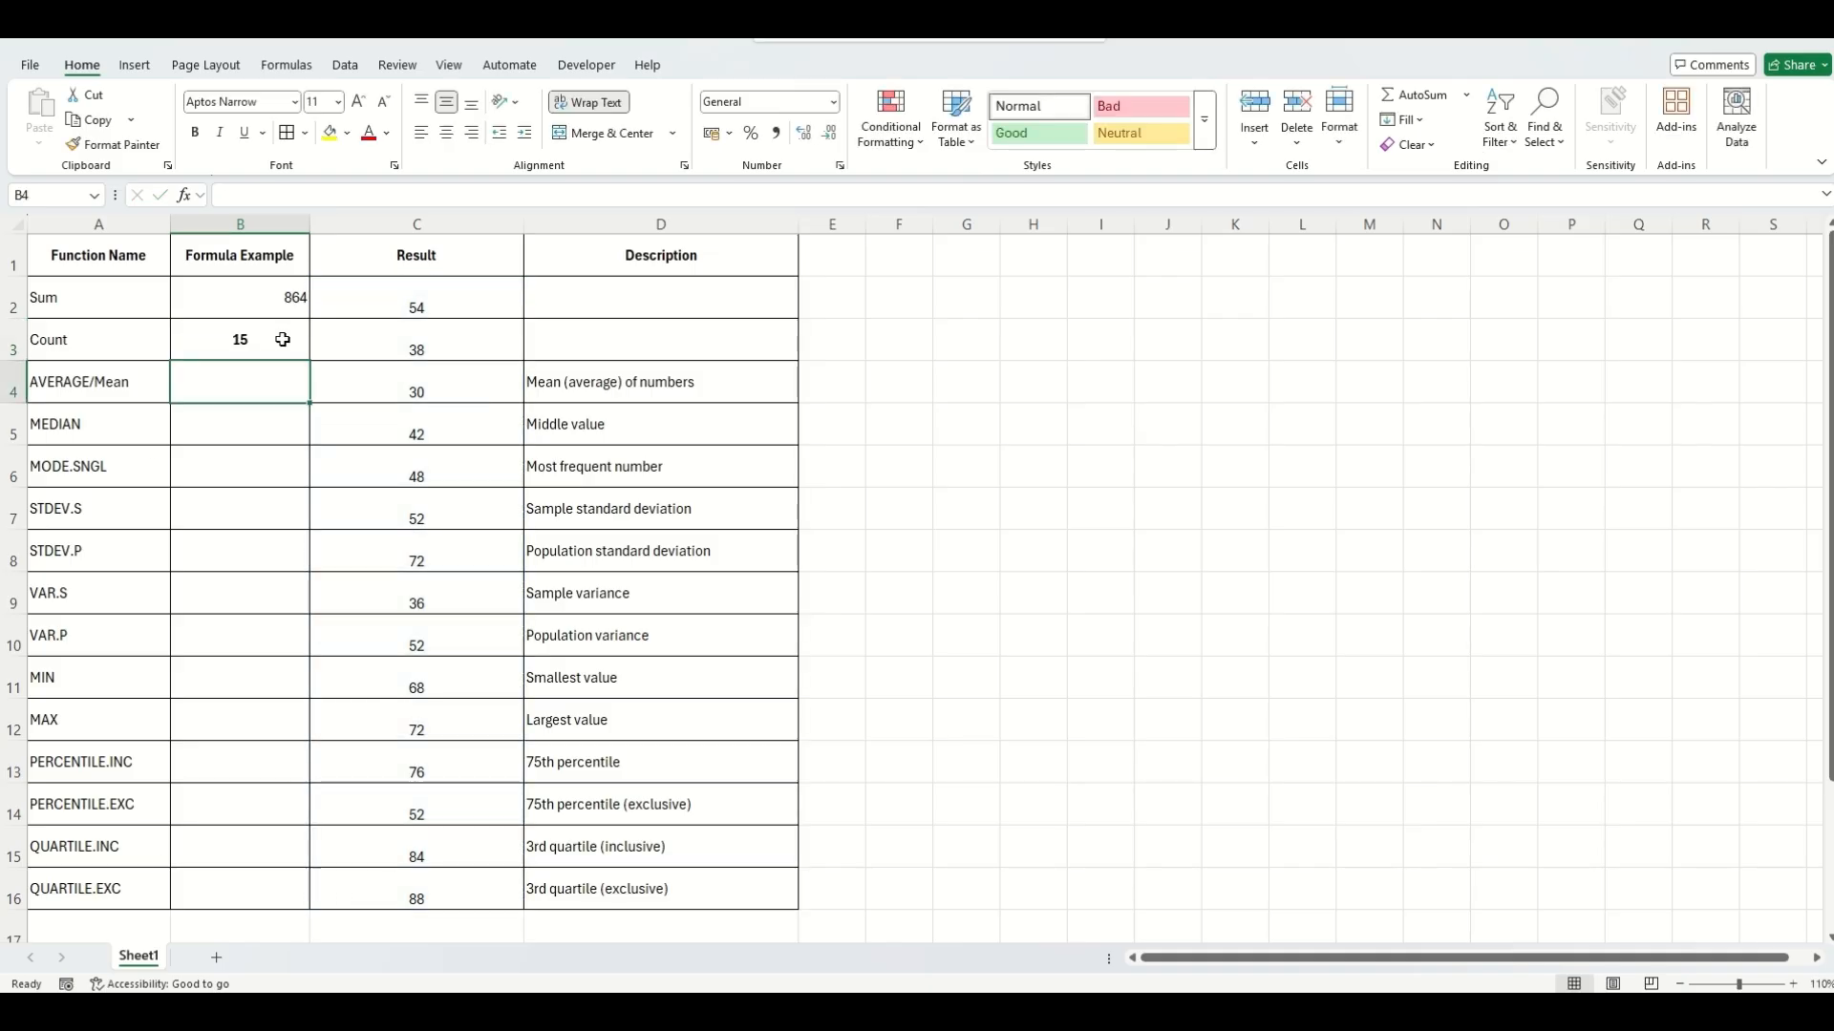
click(267, 338)
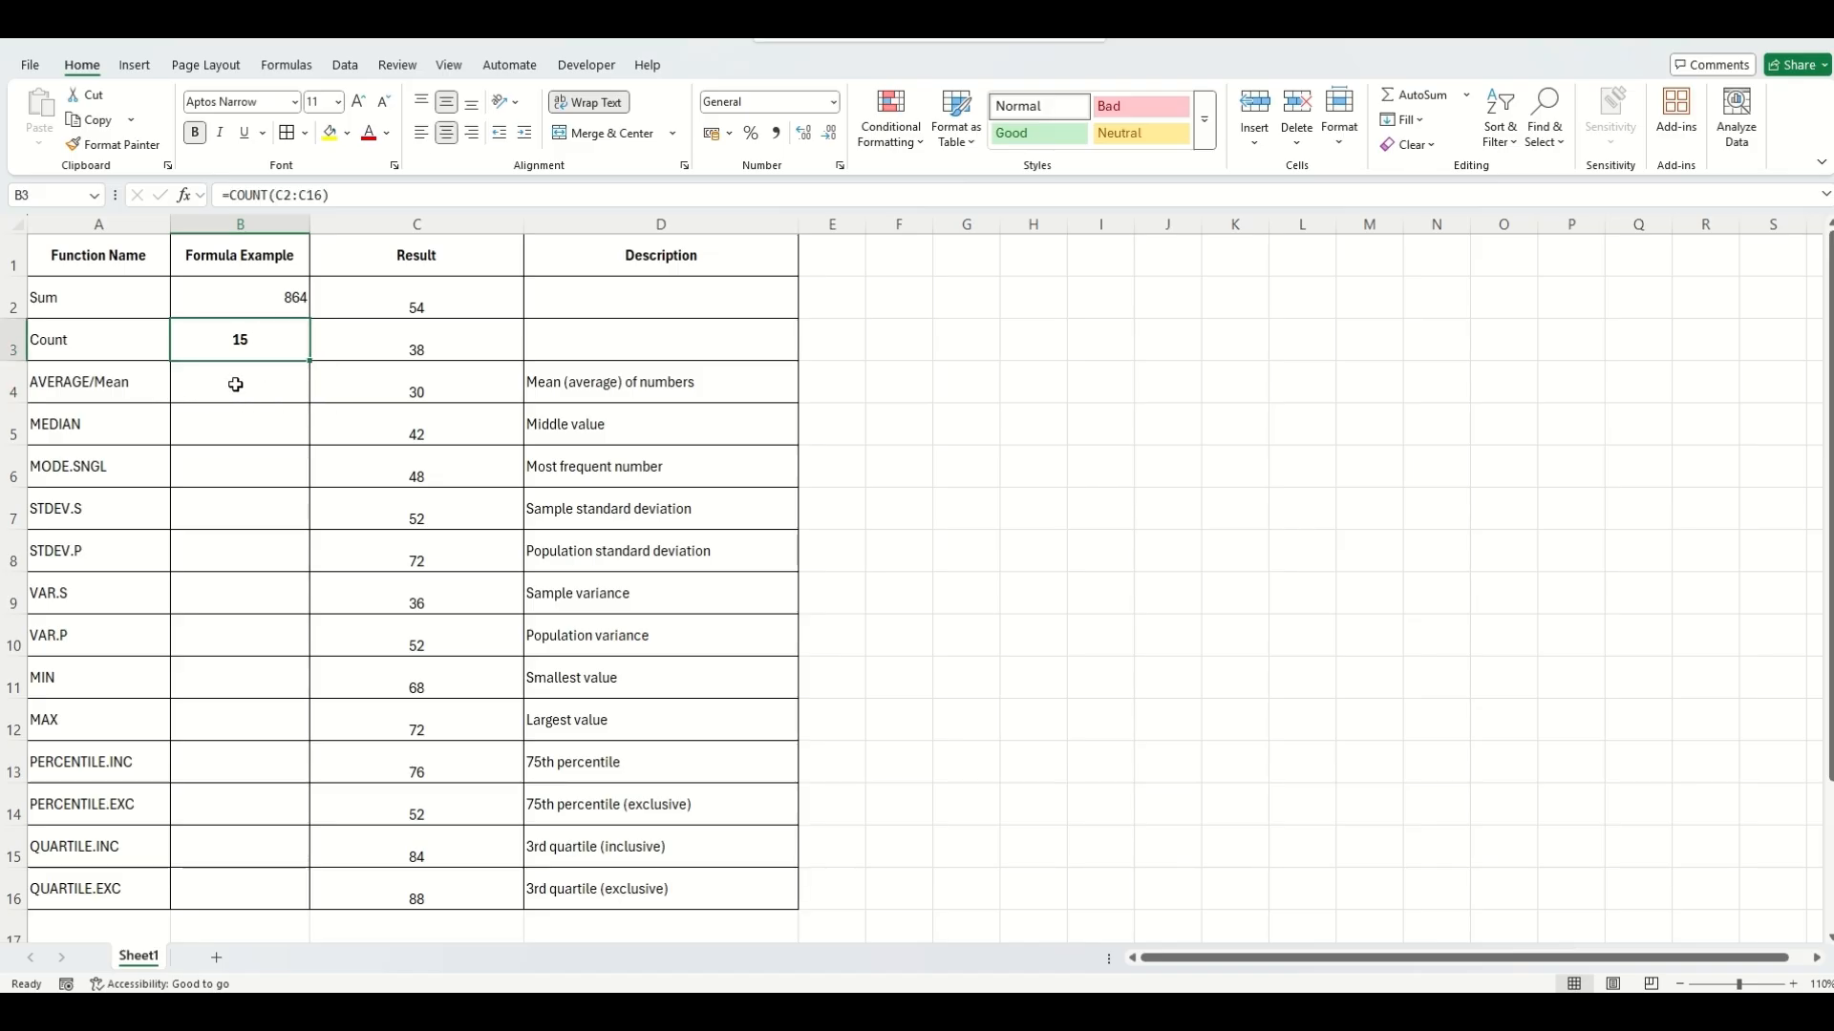
- Enter an AVERAGE formula over C2:C16 in cell B4 of the AVERAGE/Mean row
click(236, 384)
text(=)
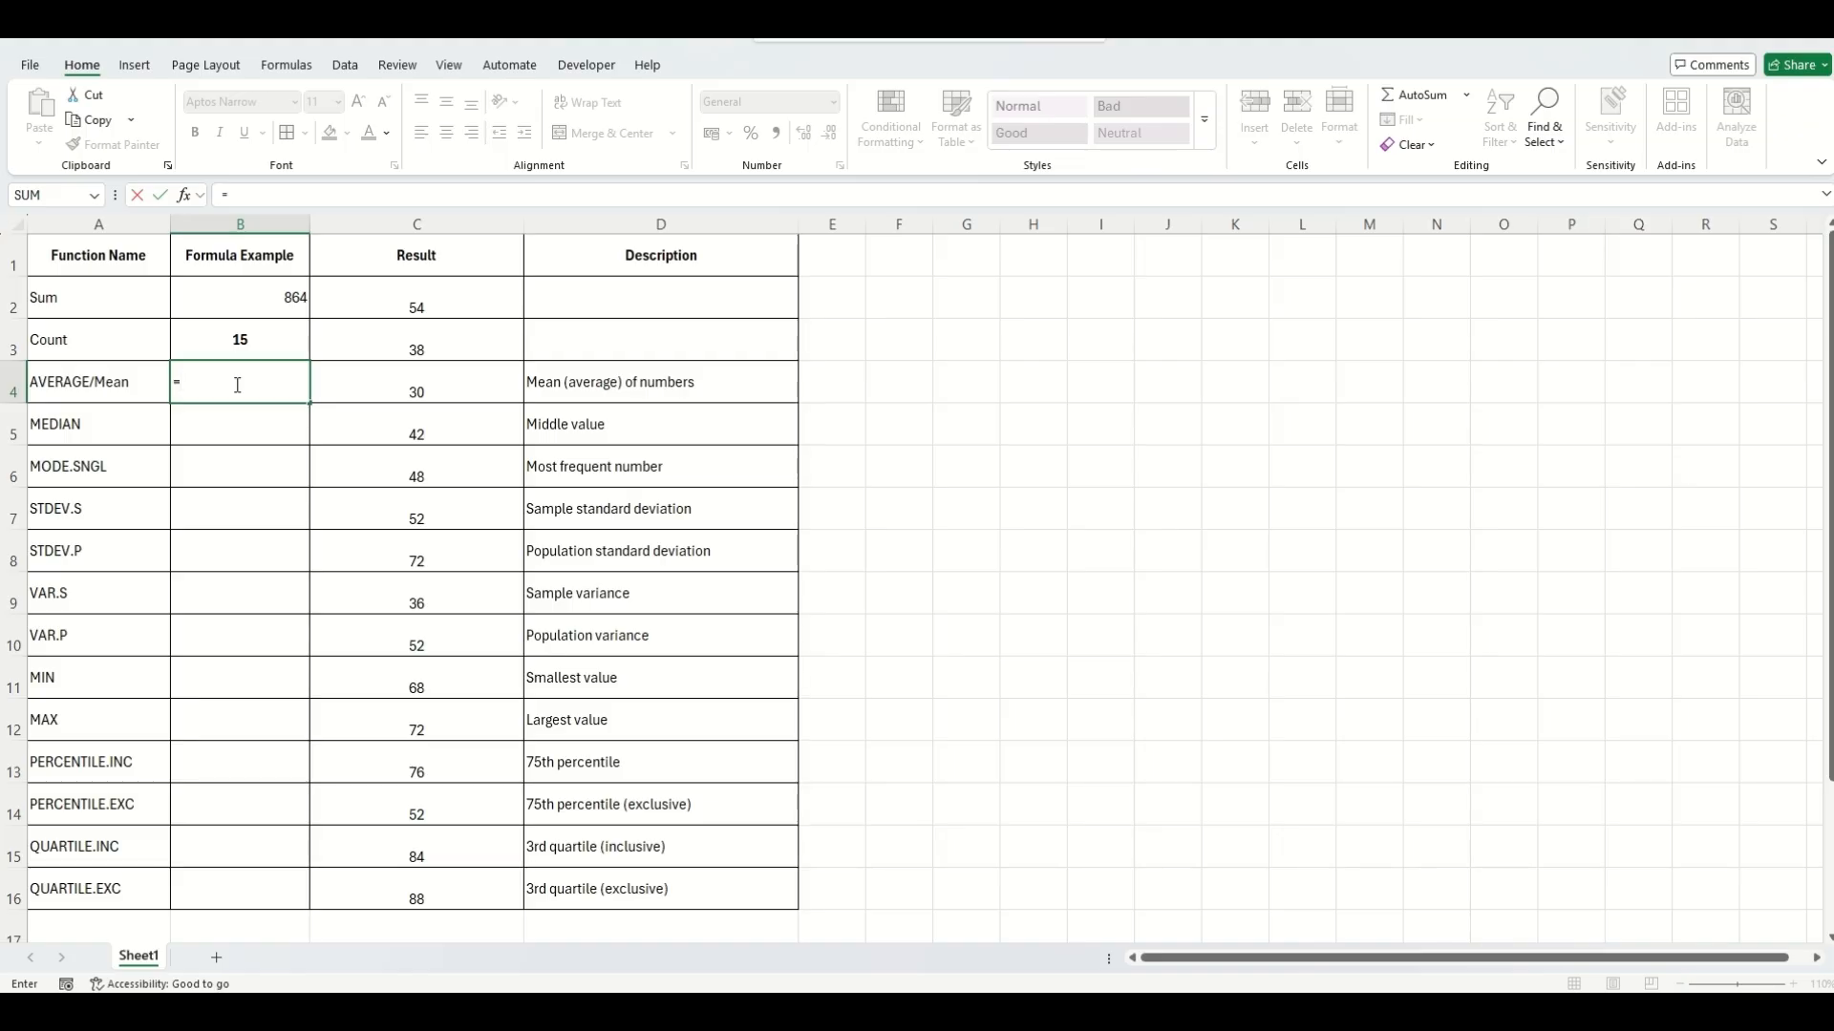
text(ave)
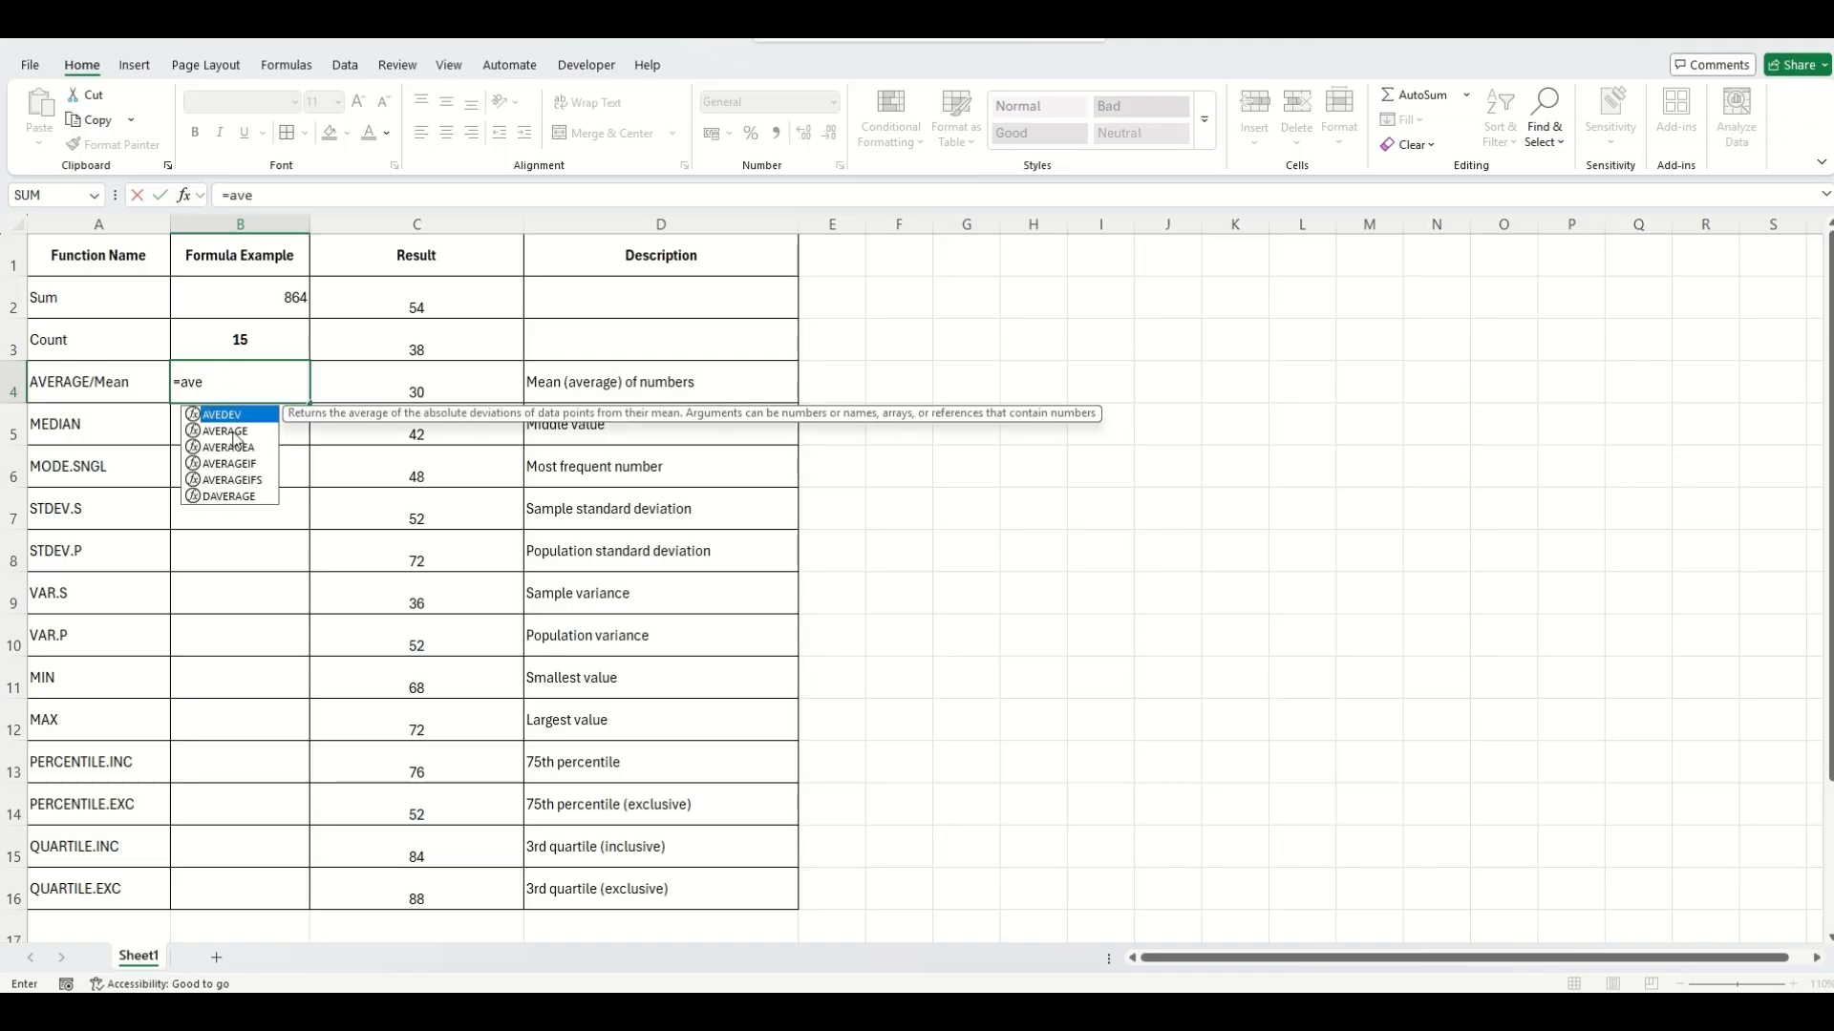
double_click(234, 432)
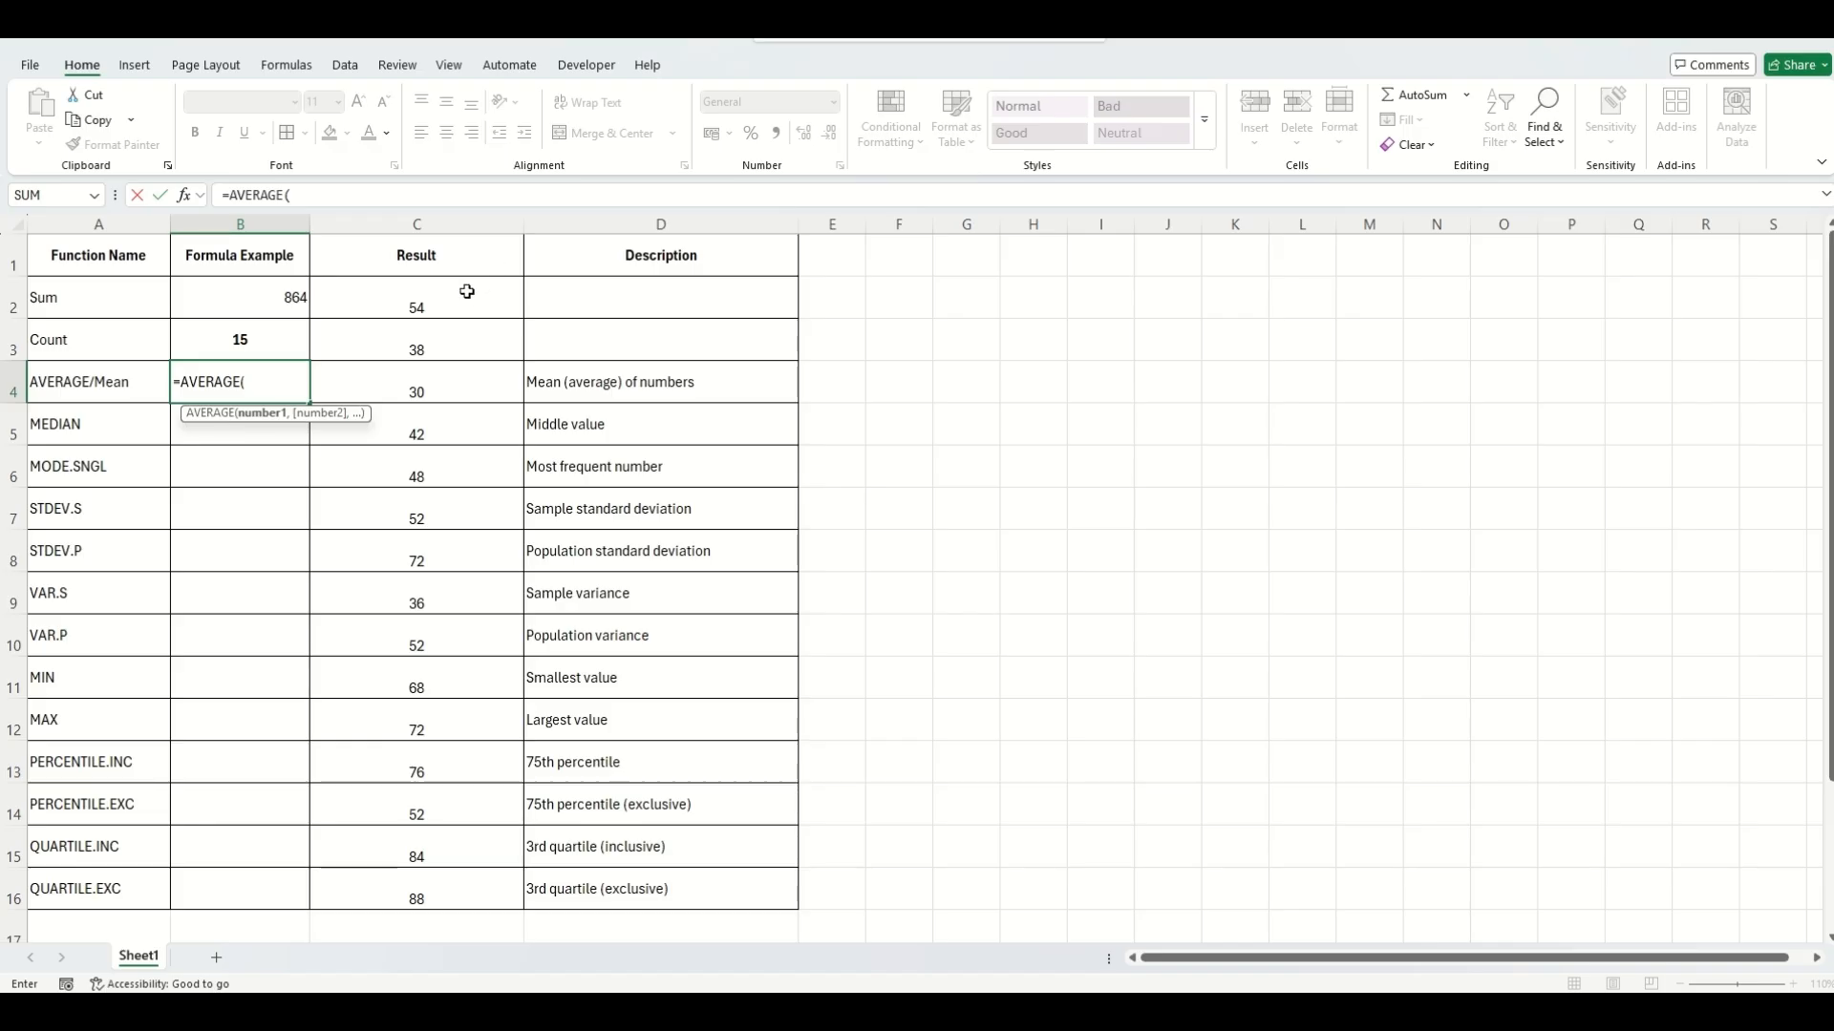
drag(467, 290, 457, 874)
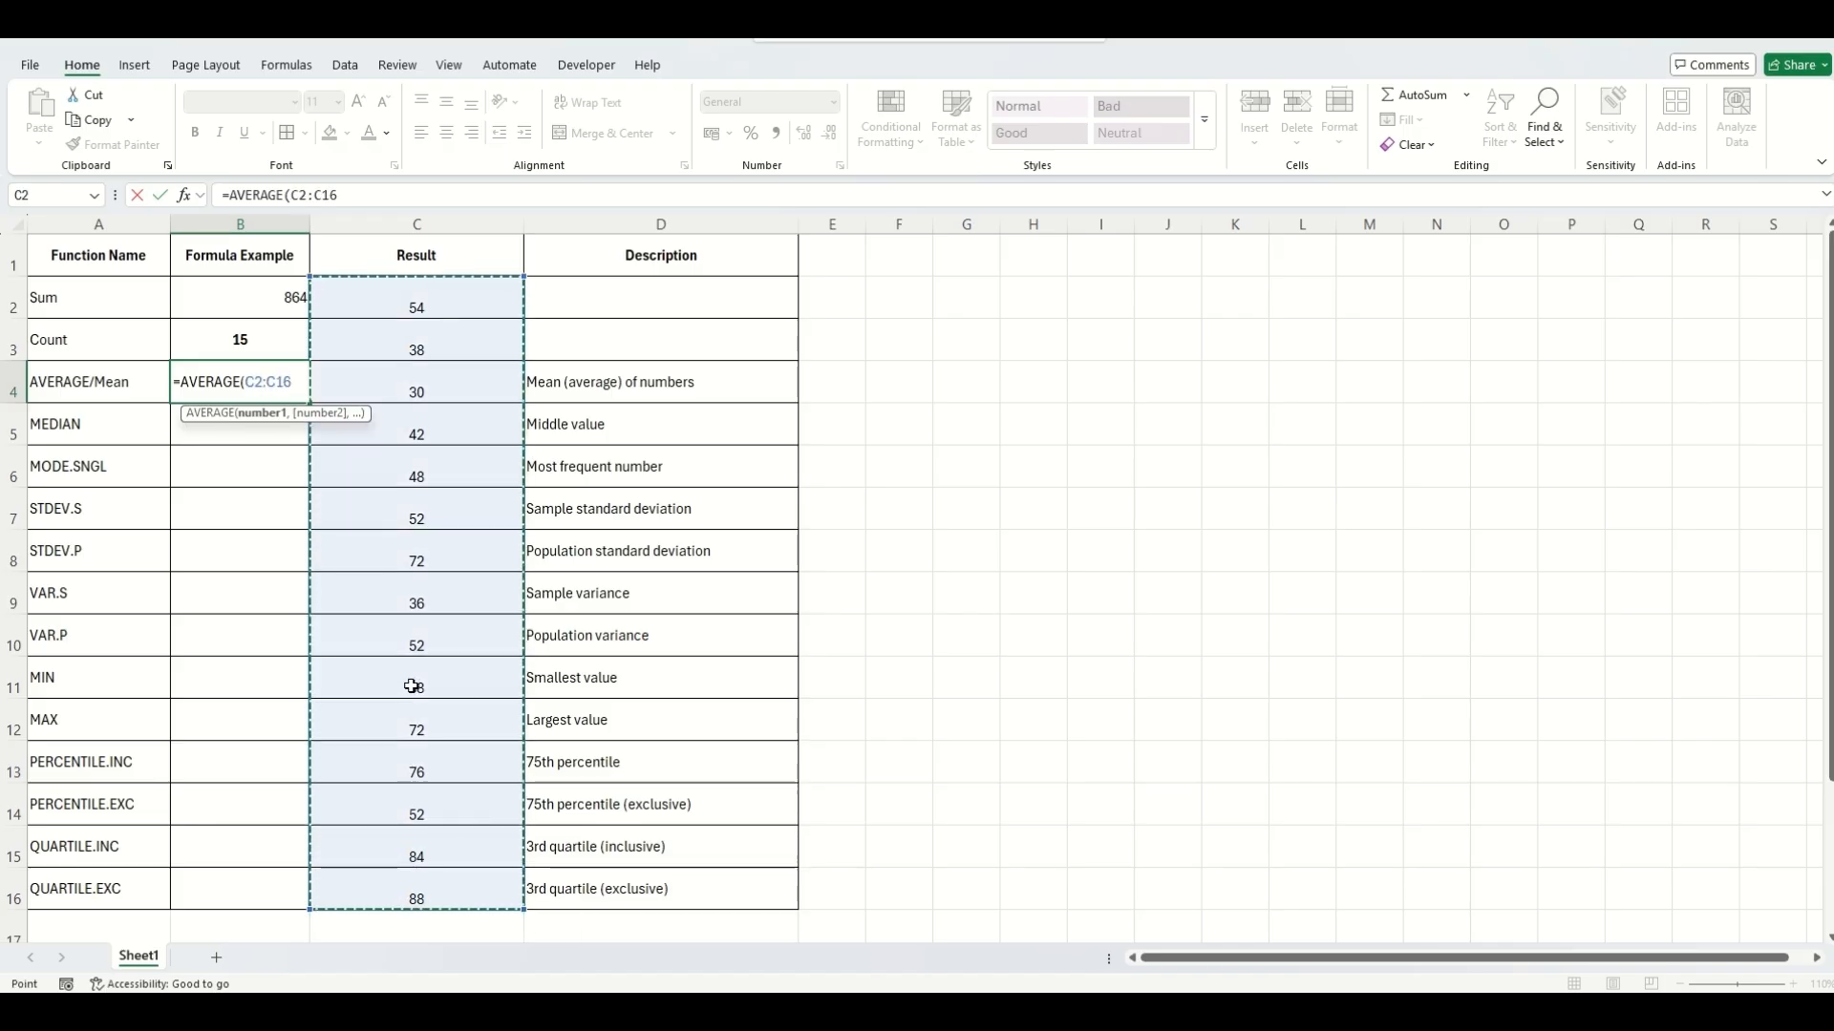
key(Return)
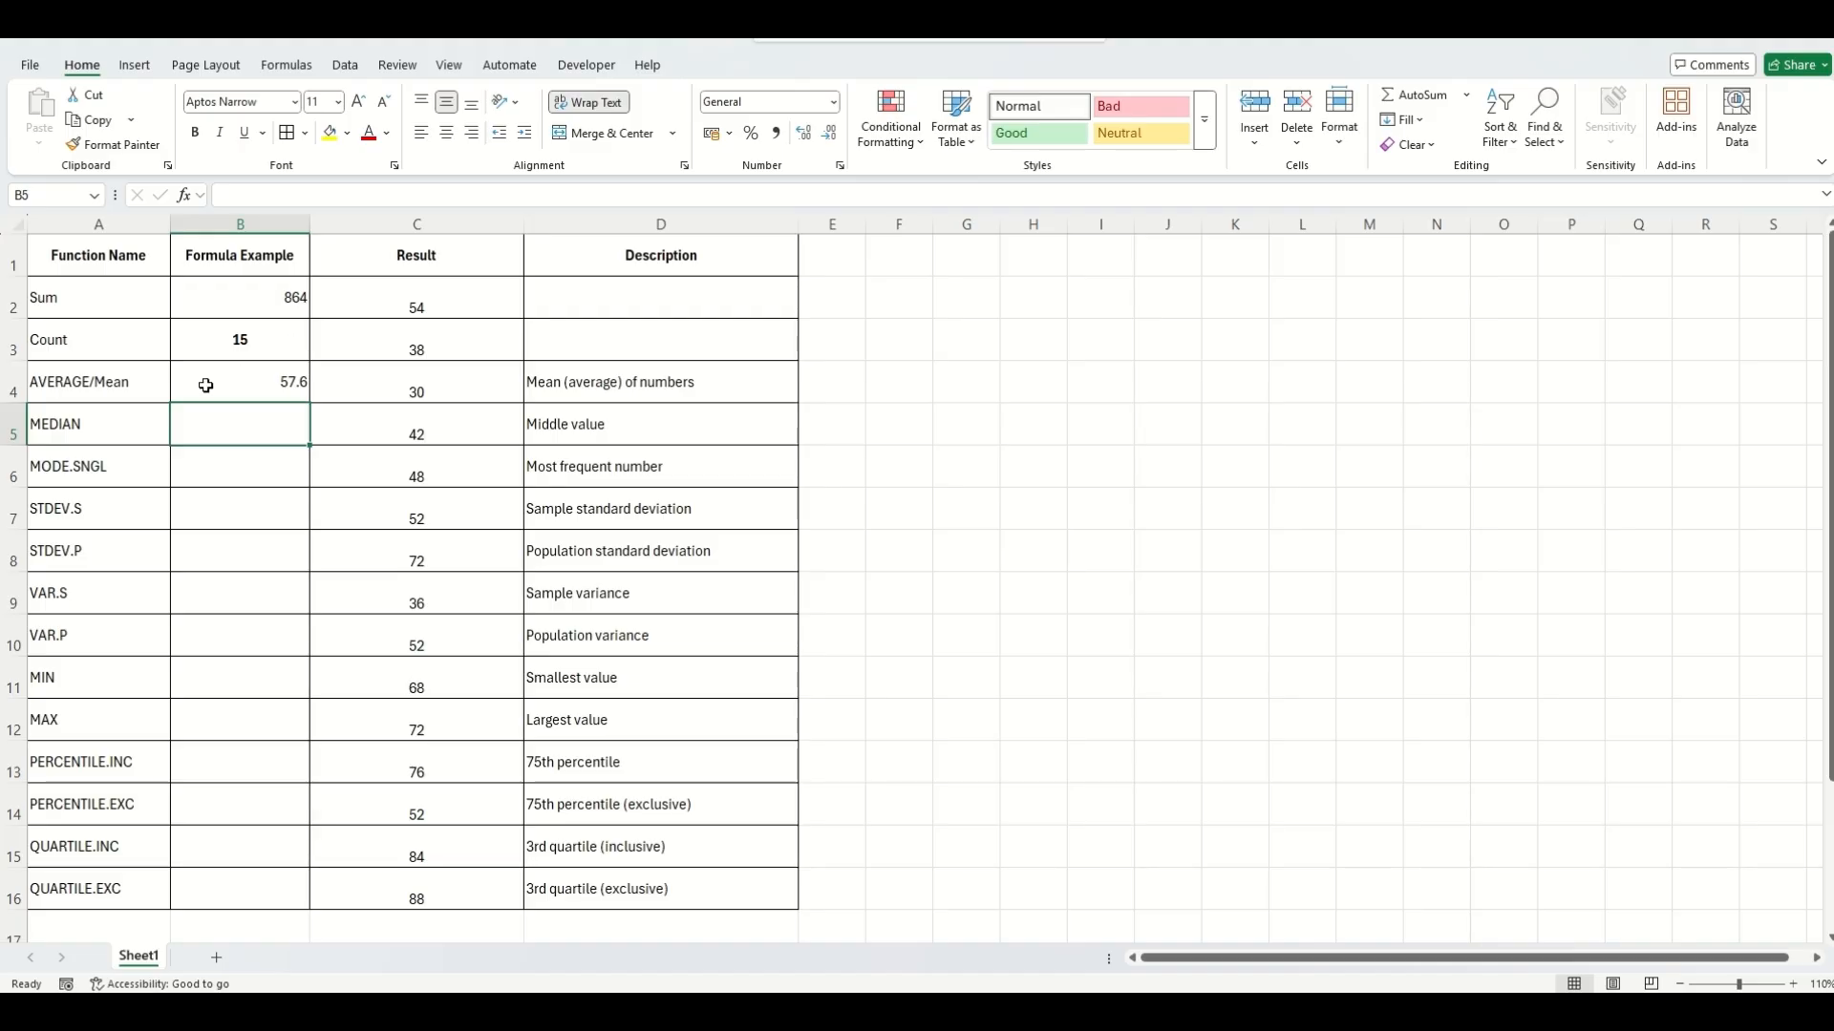
- Cross-check the average in cell E4 by dividing the sum by the count with =B2/B3
click(823, 384)
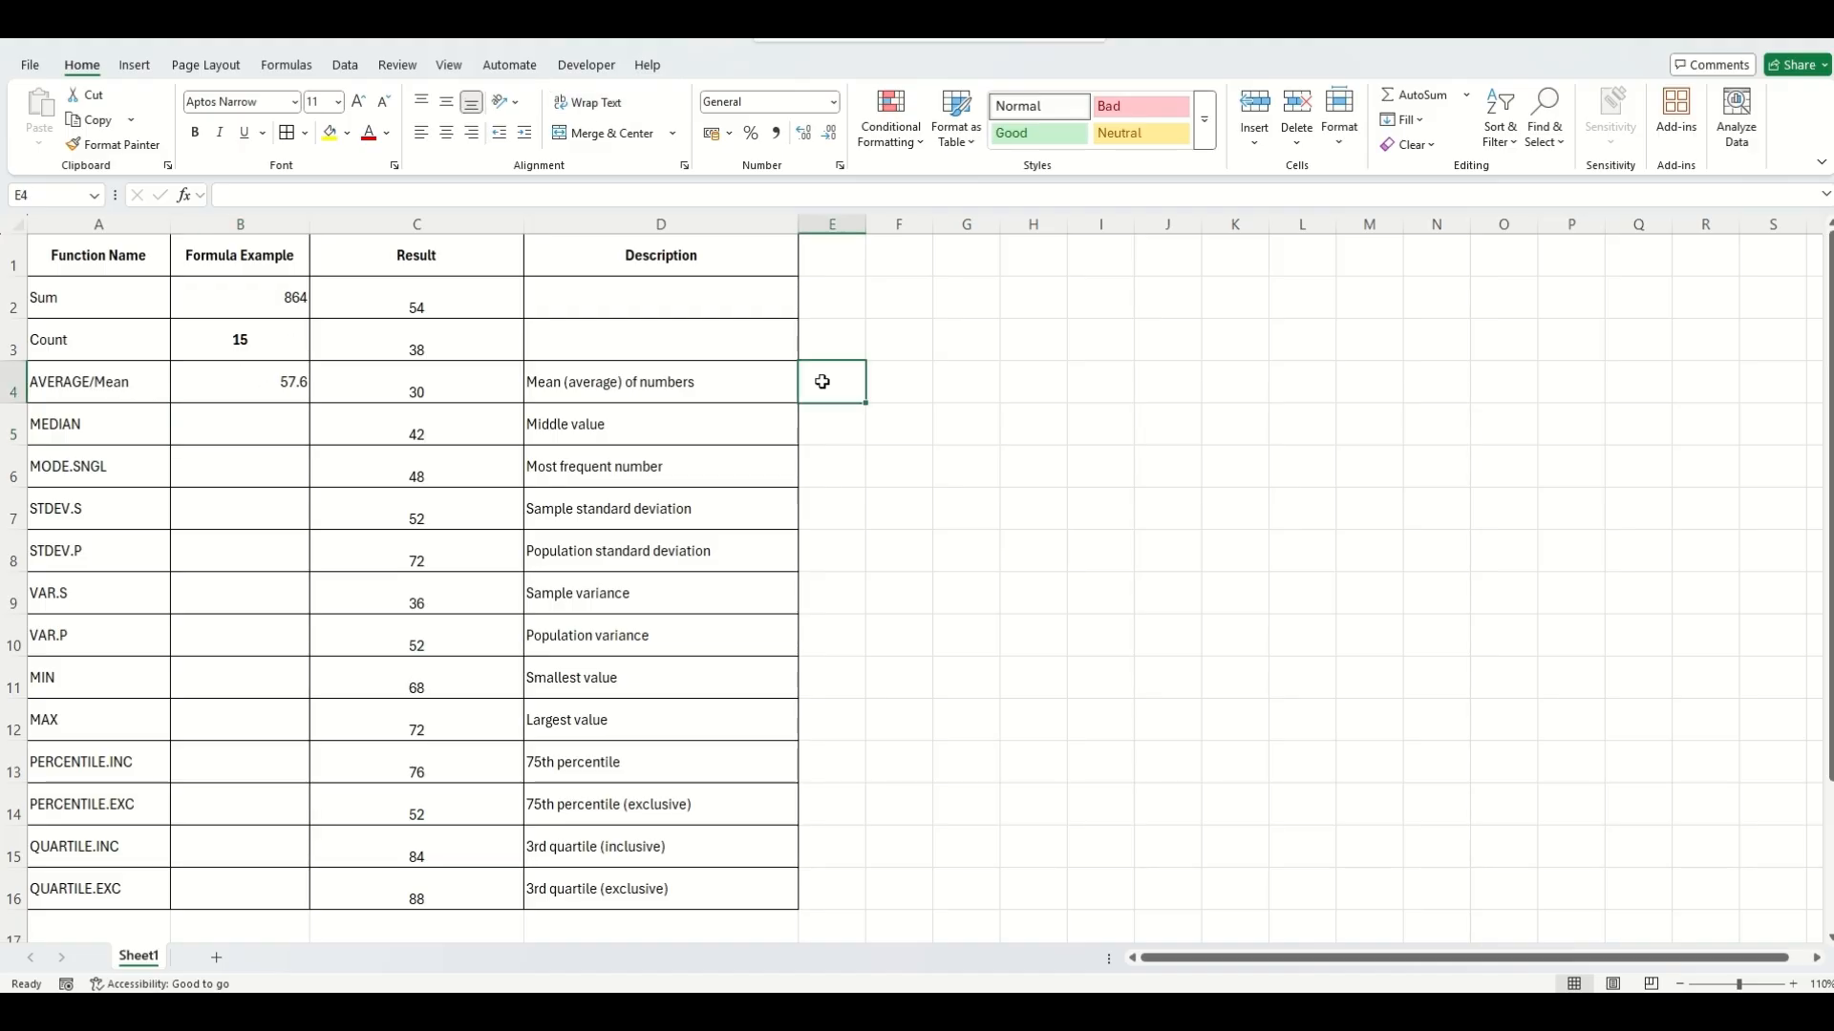
text(=)
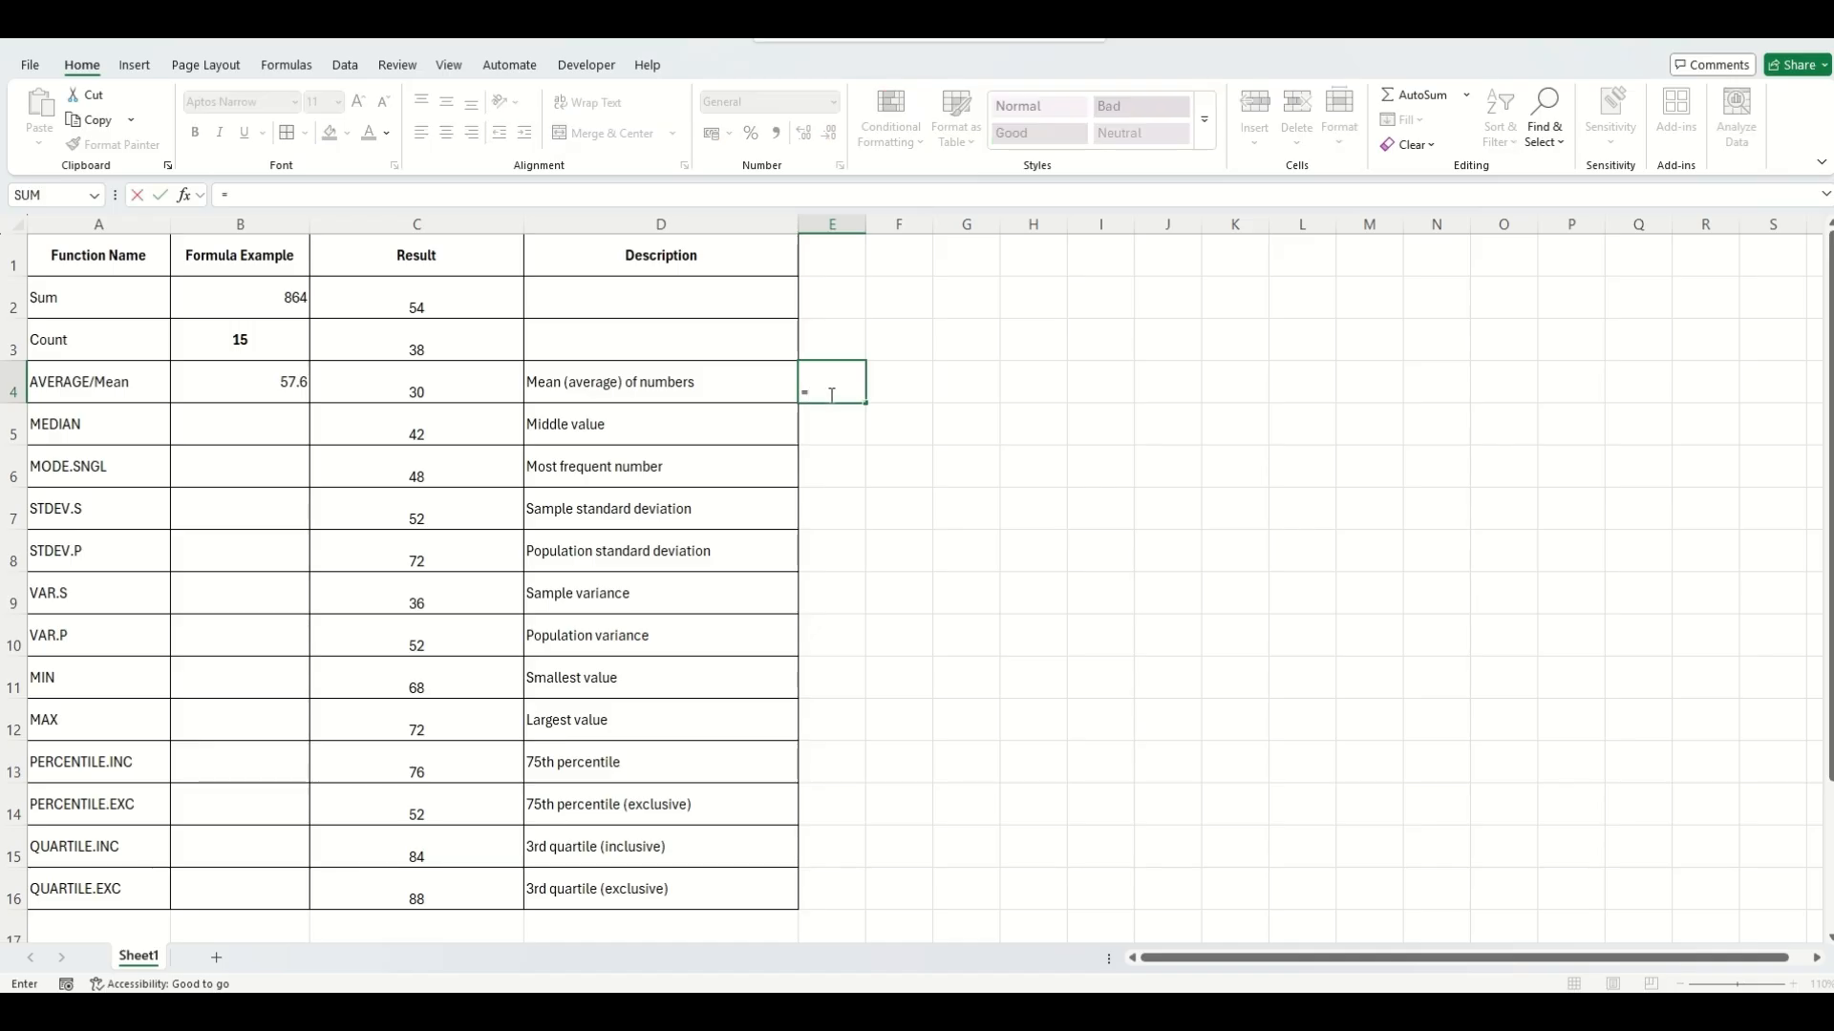
click(263, 298)
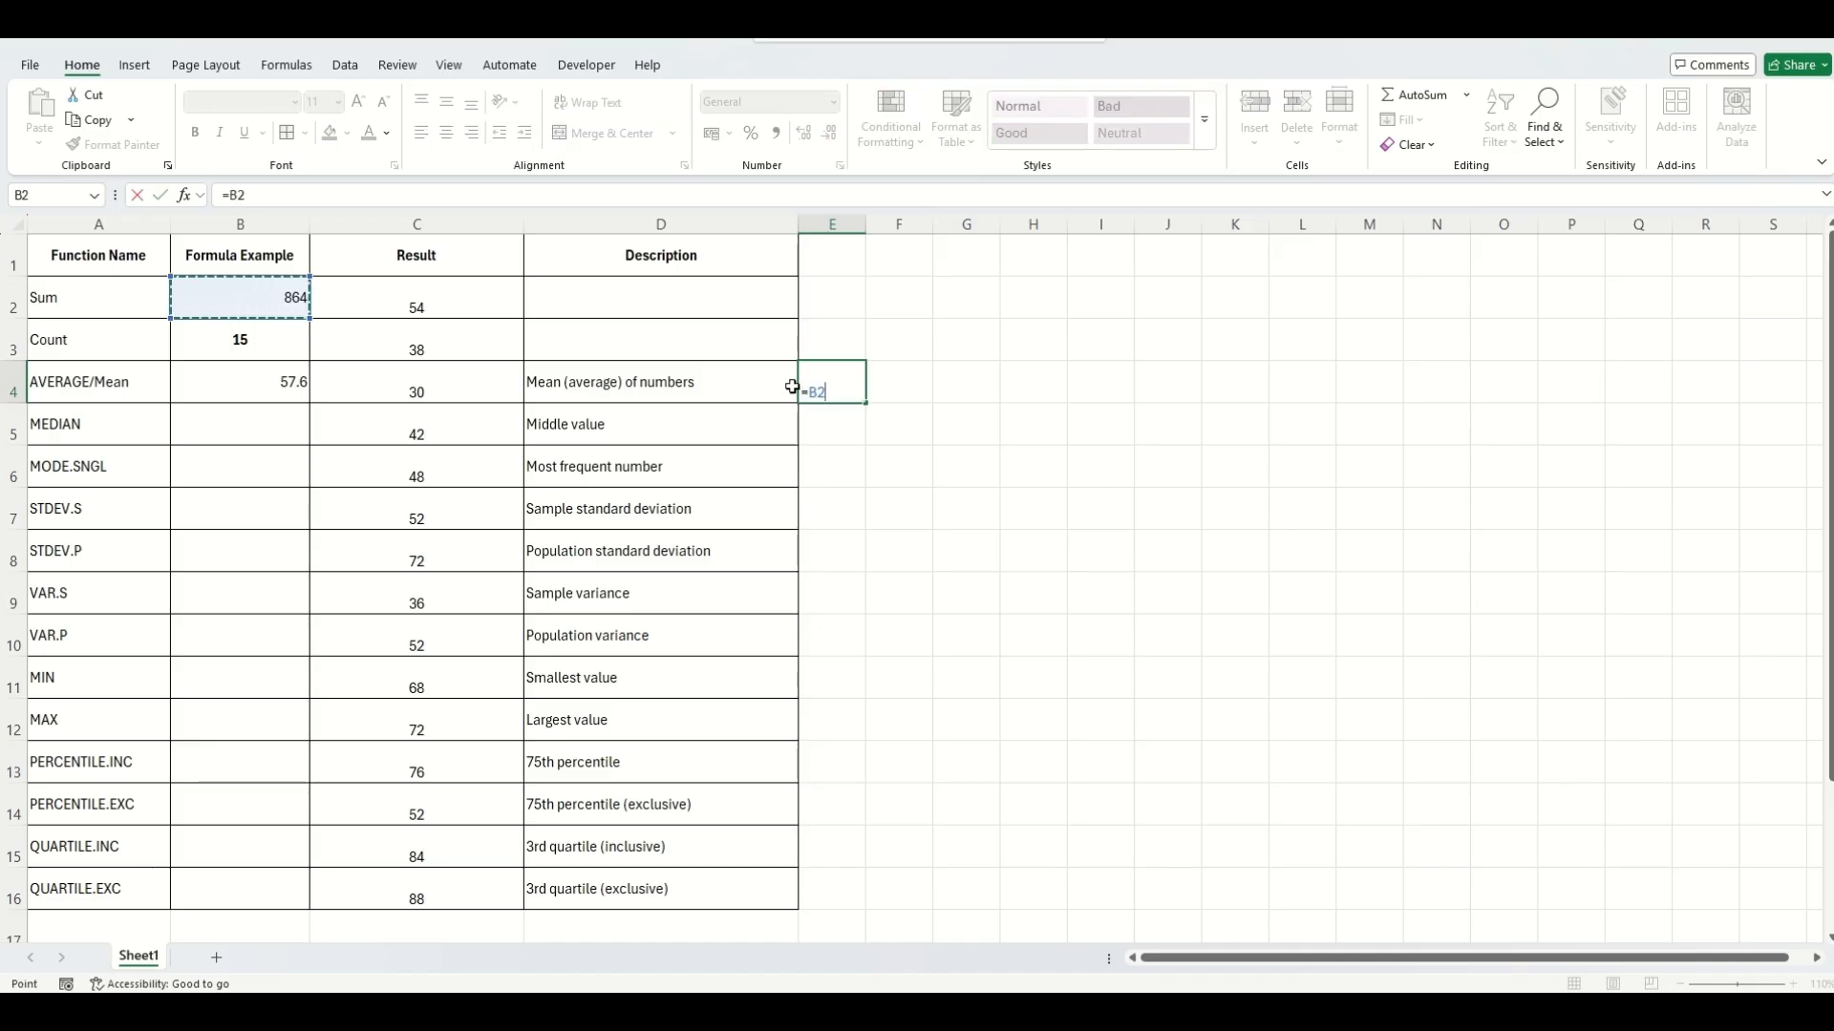
text(/)
click(257, 340)
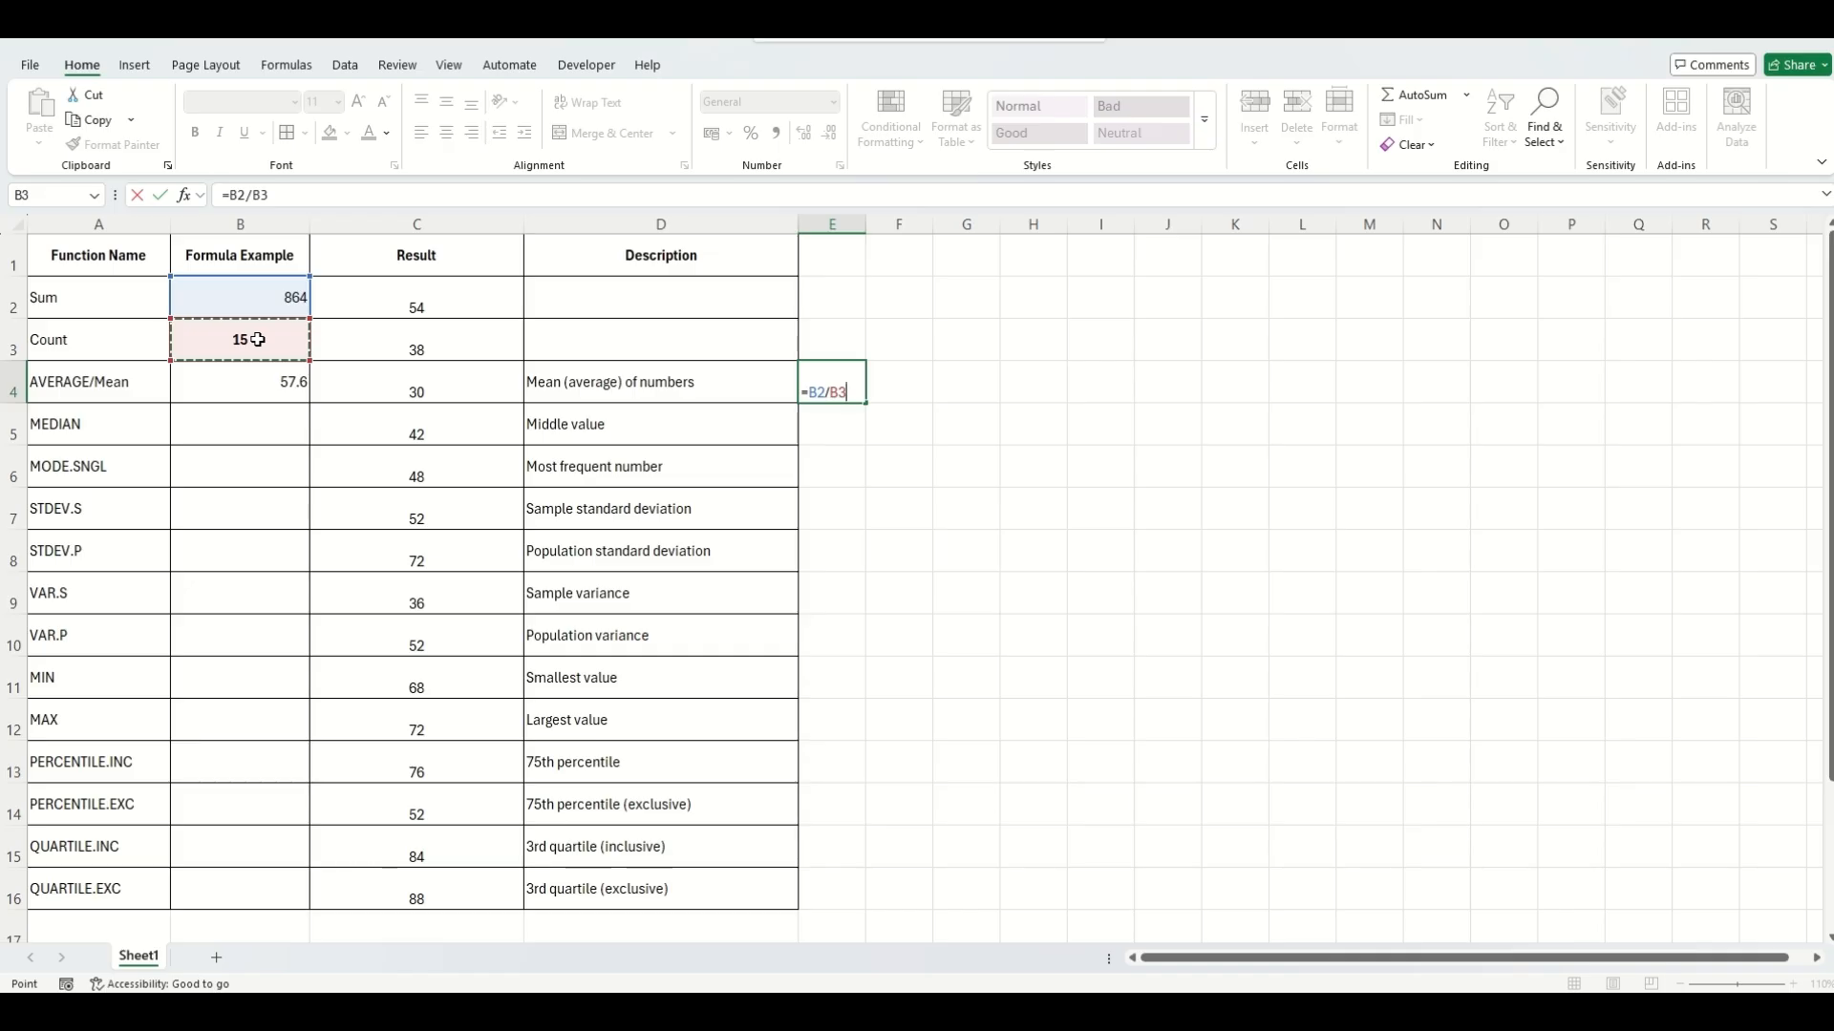
key(Return)
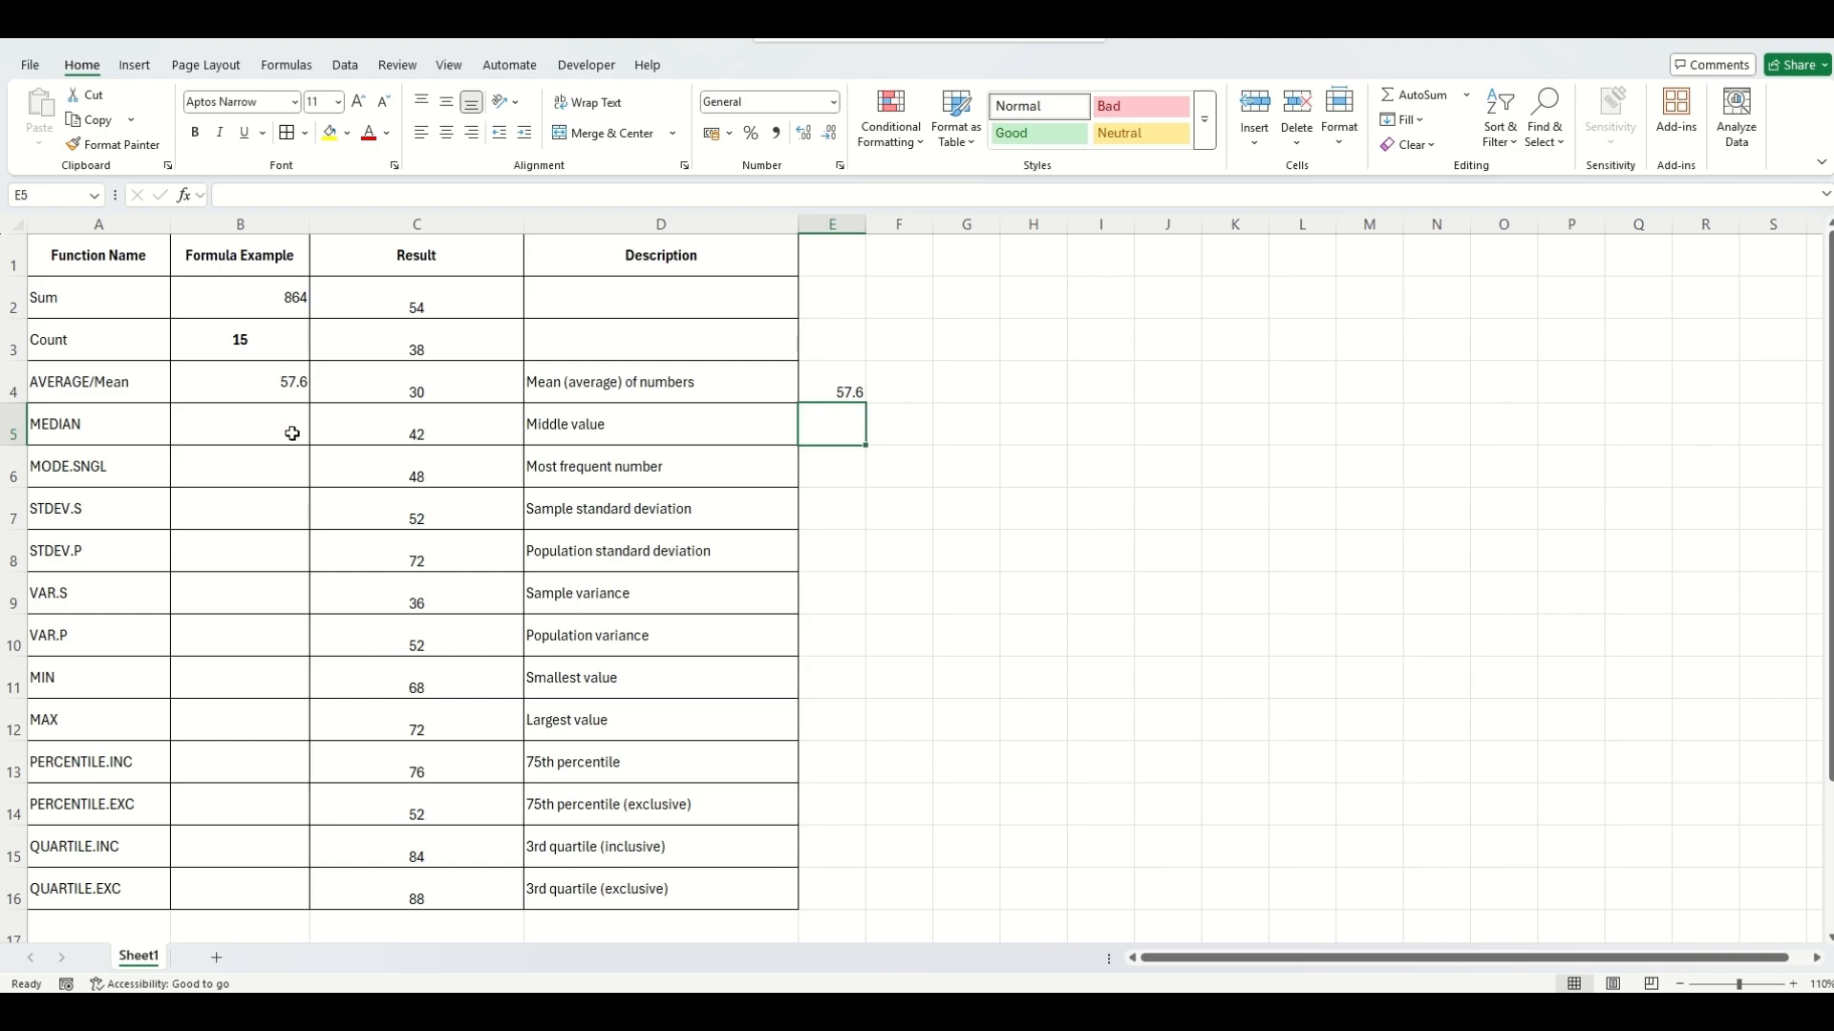
- Enter a MEDIAN formula over C2:C16 in cell B5 and check the entered formula
click(237, 421)
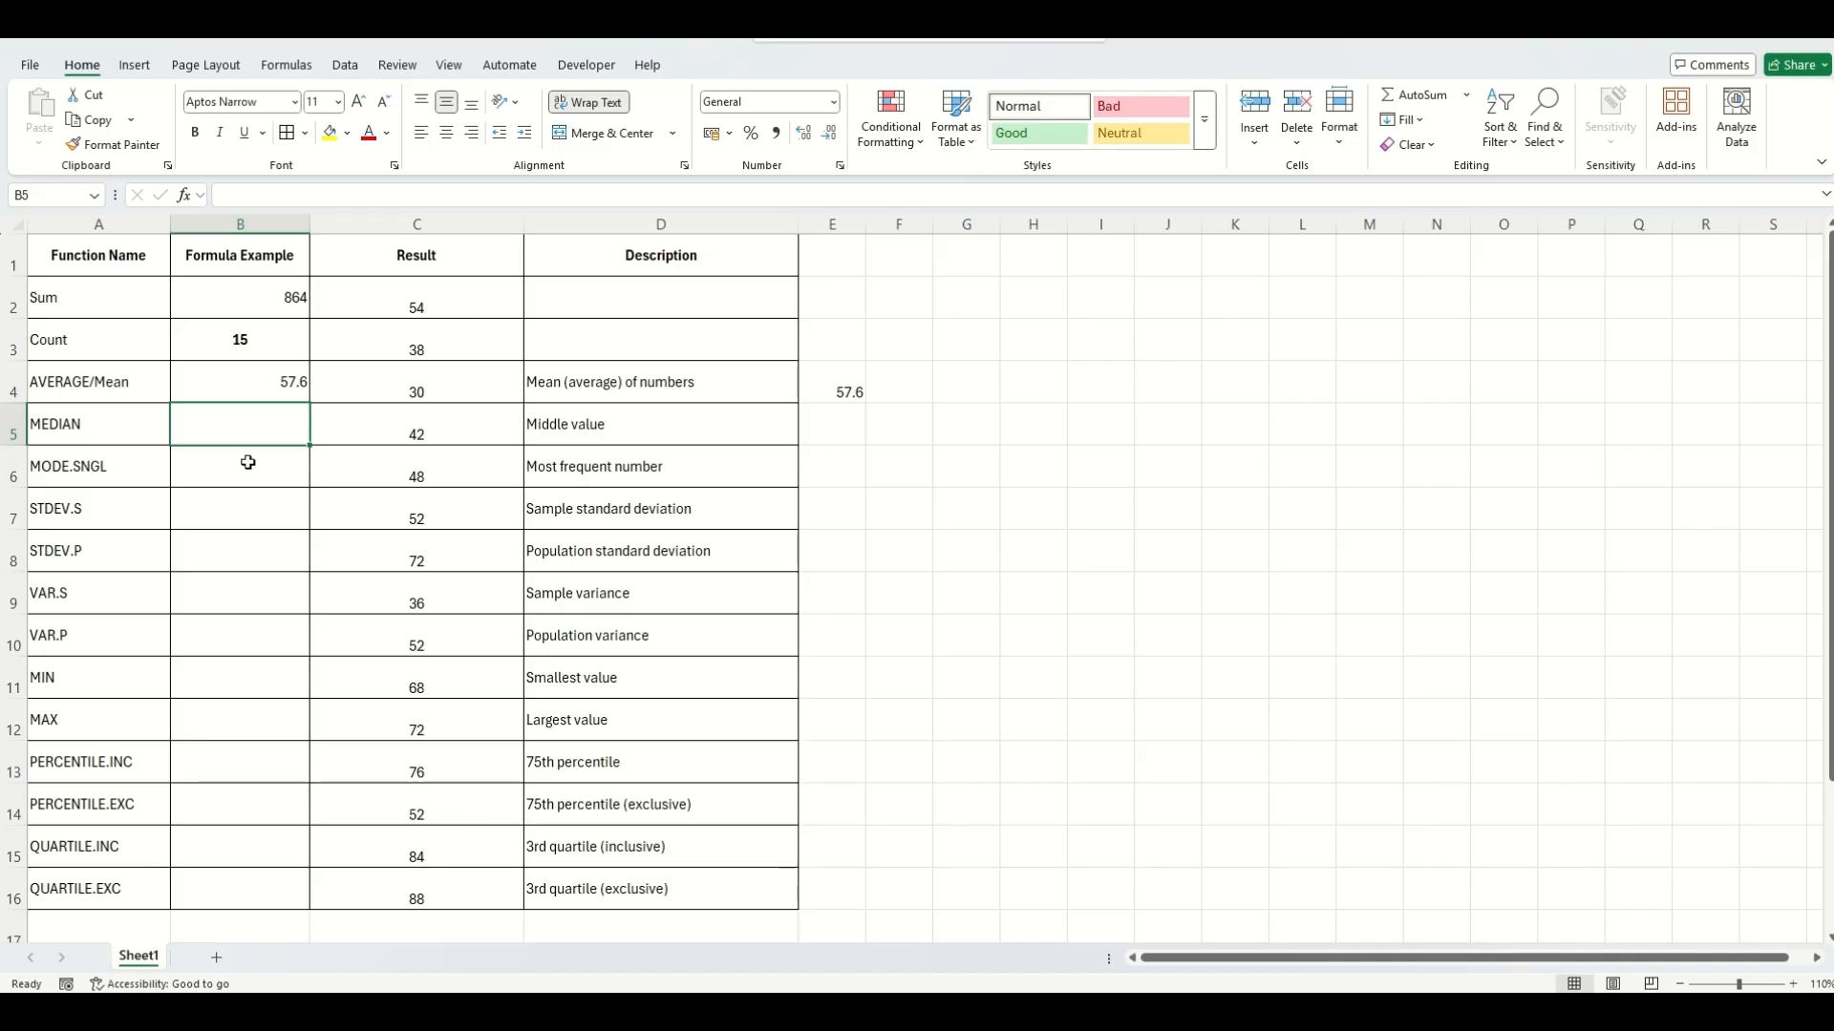
text(=)
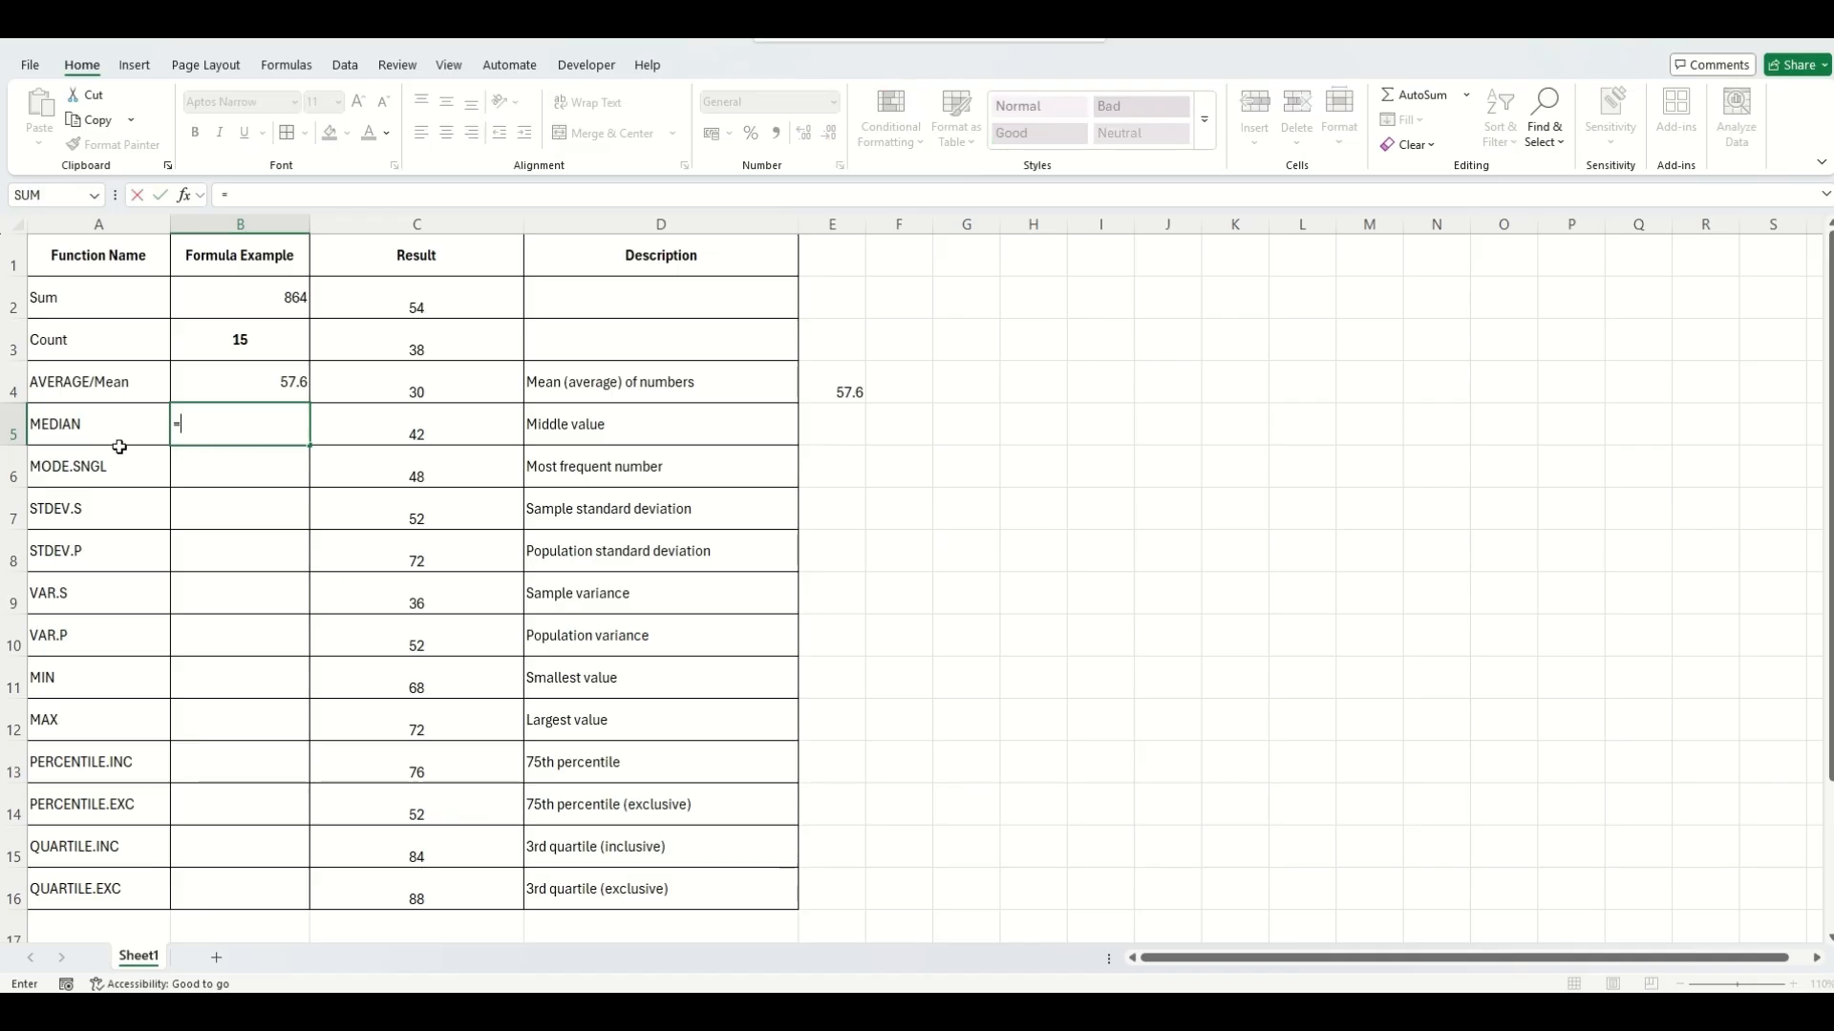
text(med)
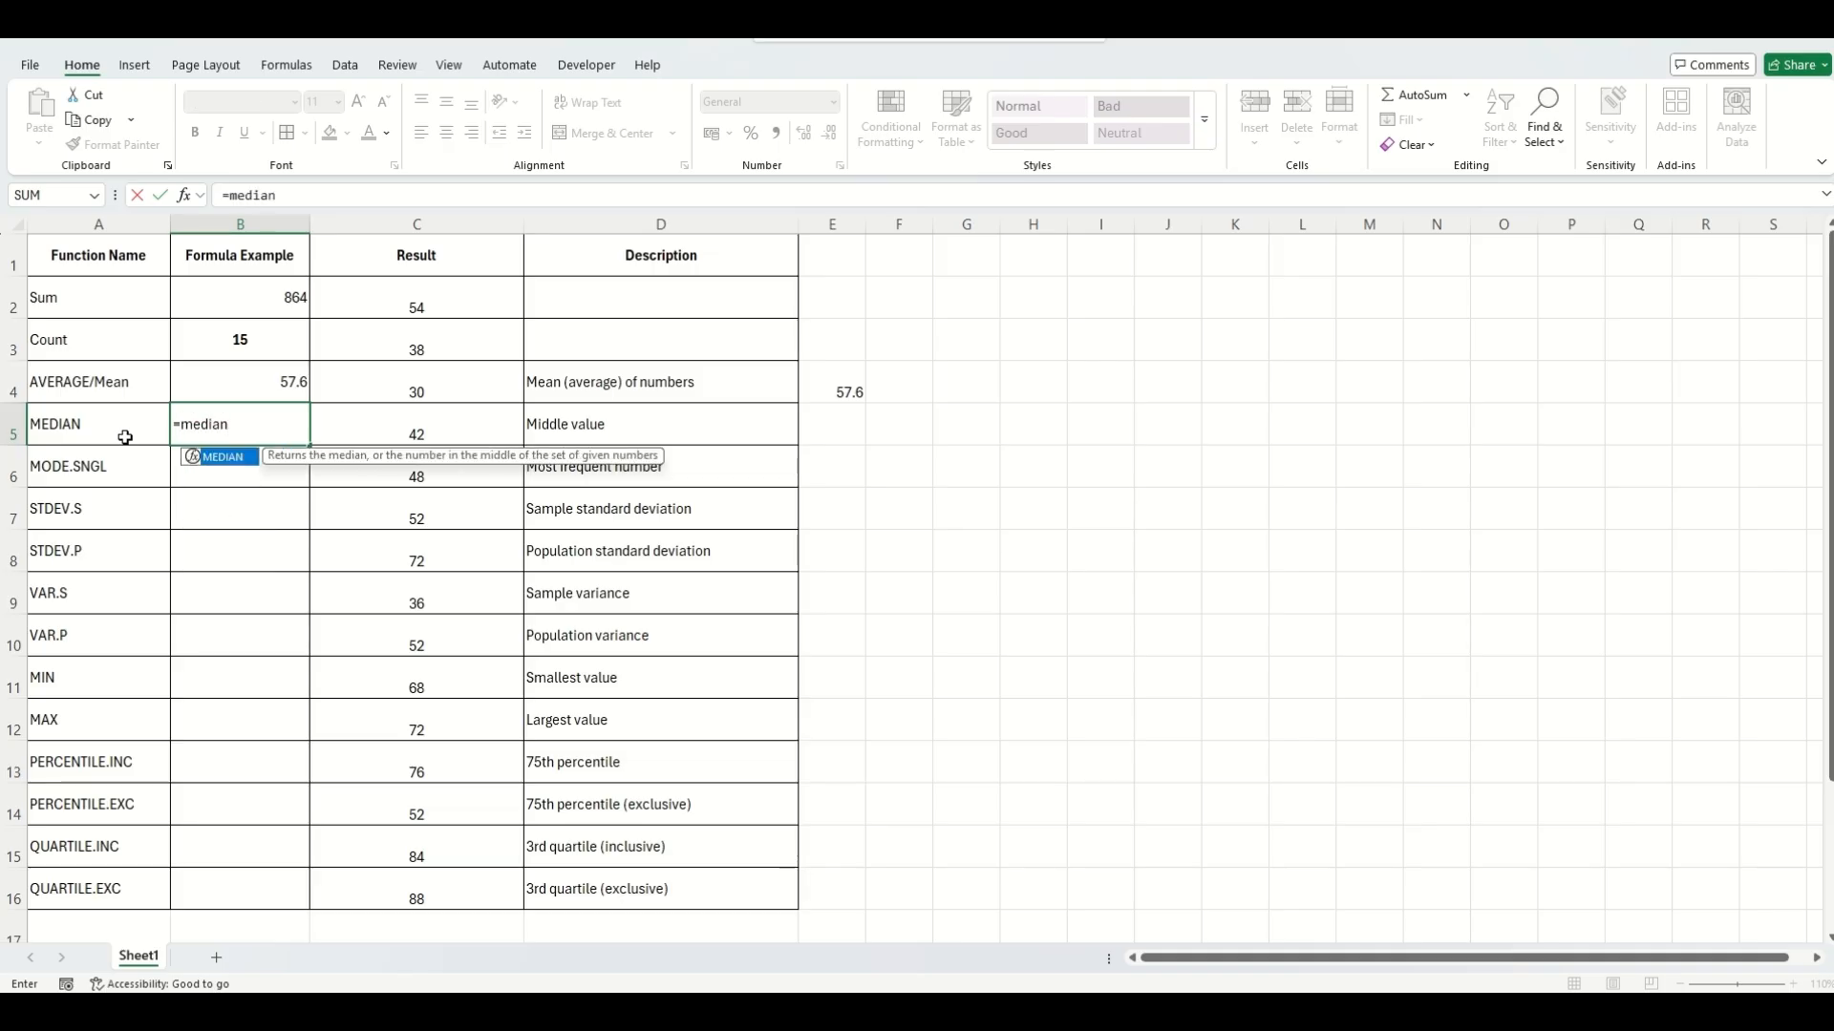
text(ian)
double_click(237, 462)
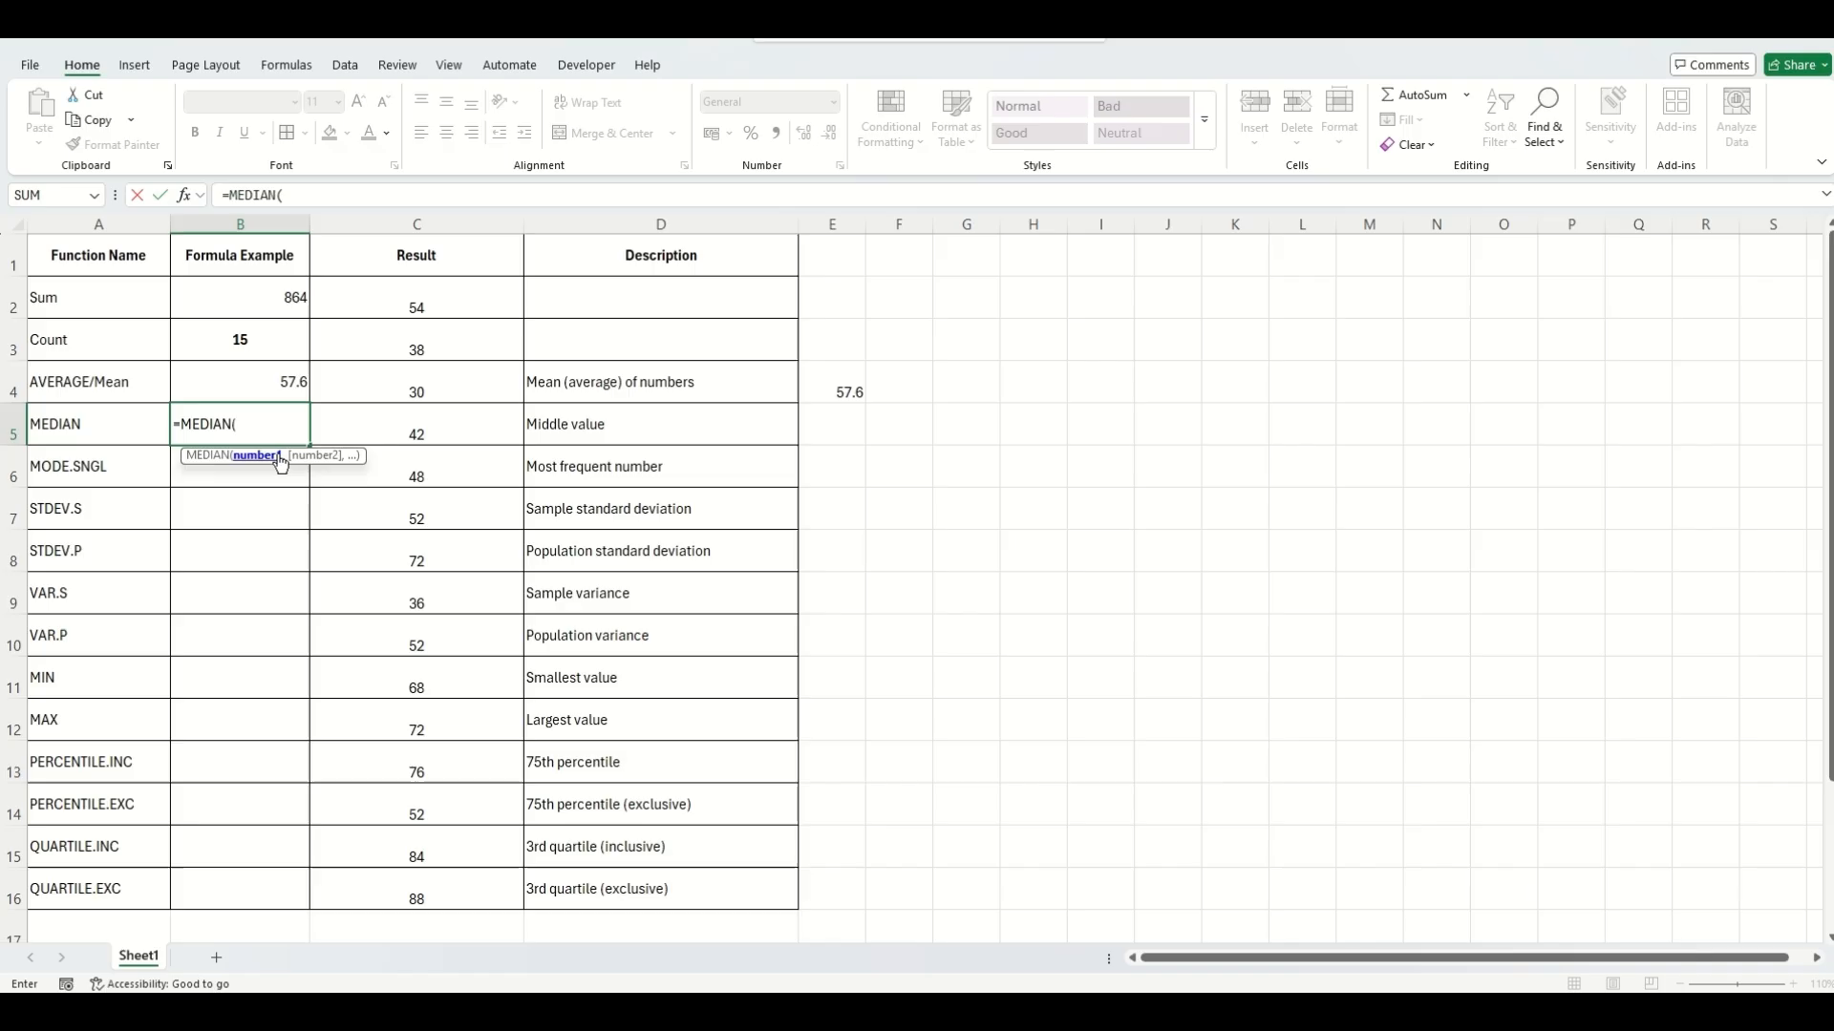
drag(462, 299, 435, 890)
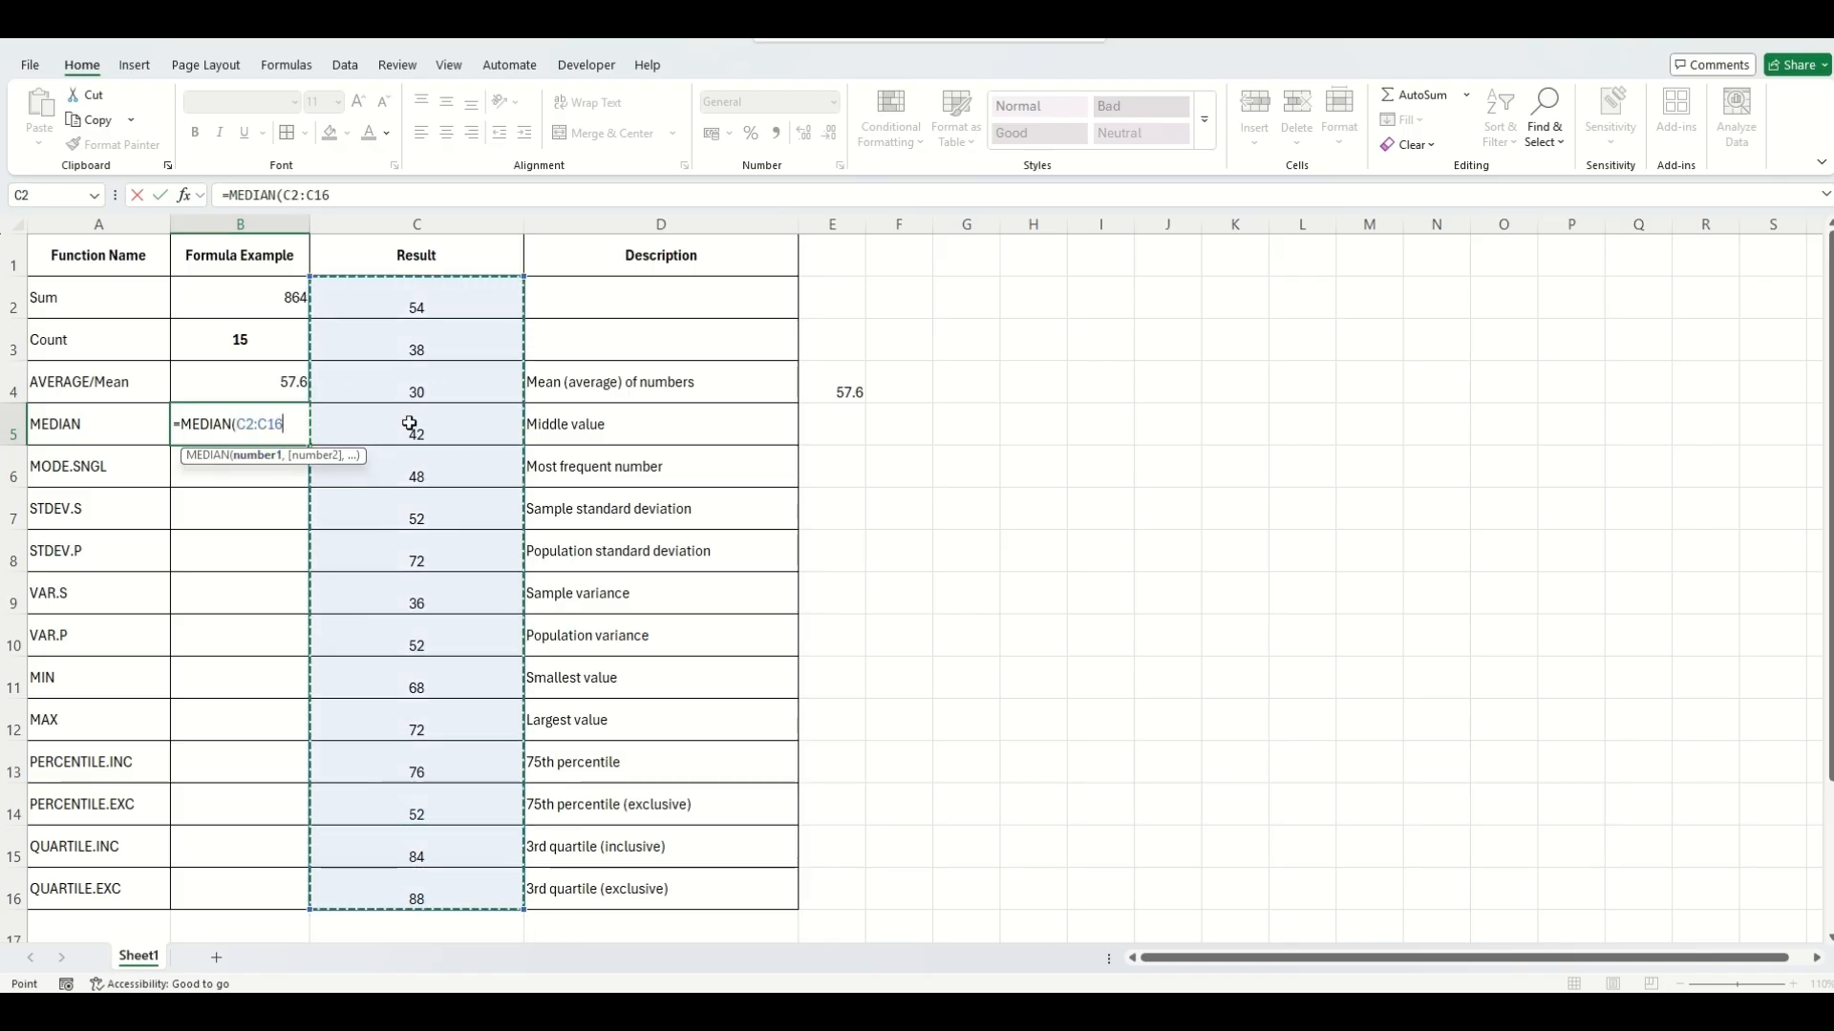
key(Return)
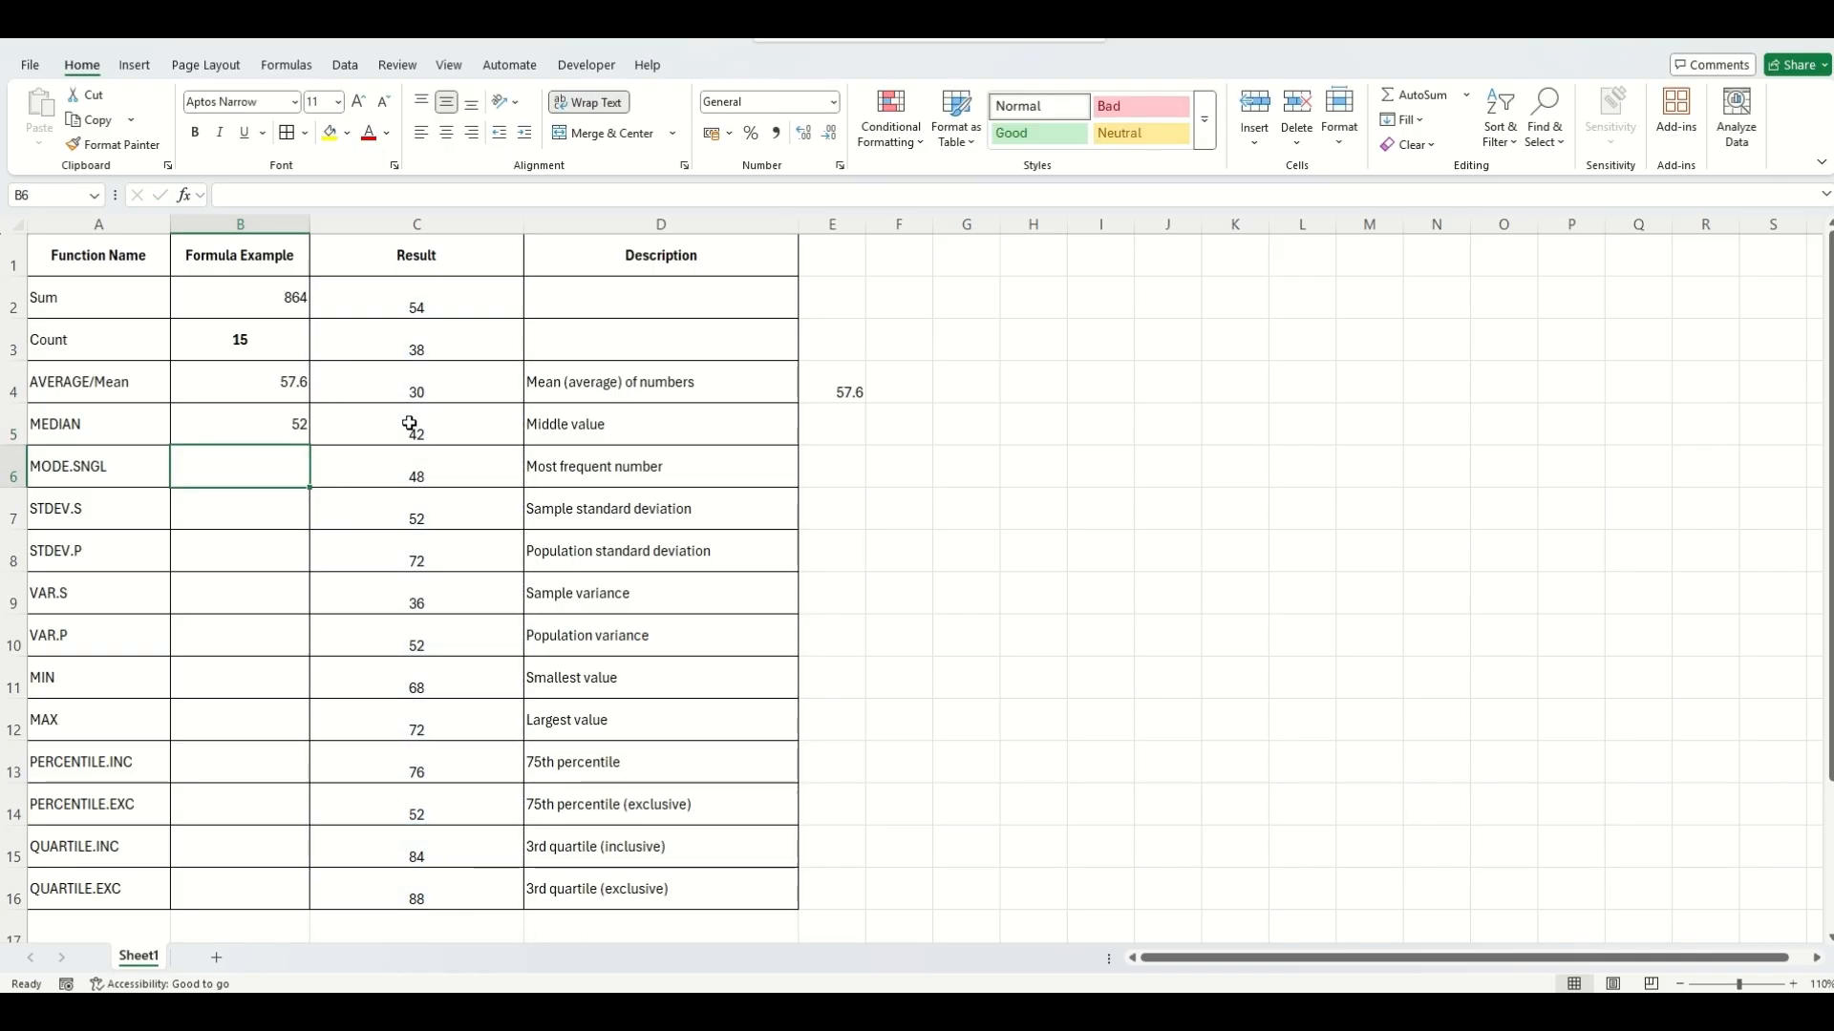
click(259, 429)
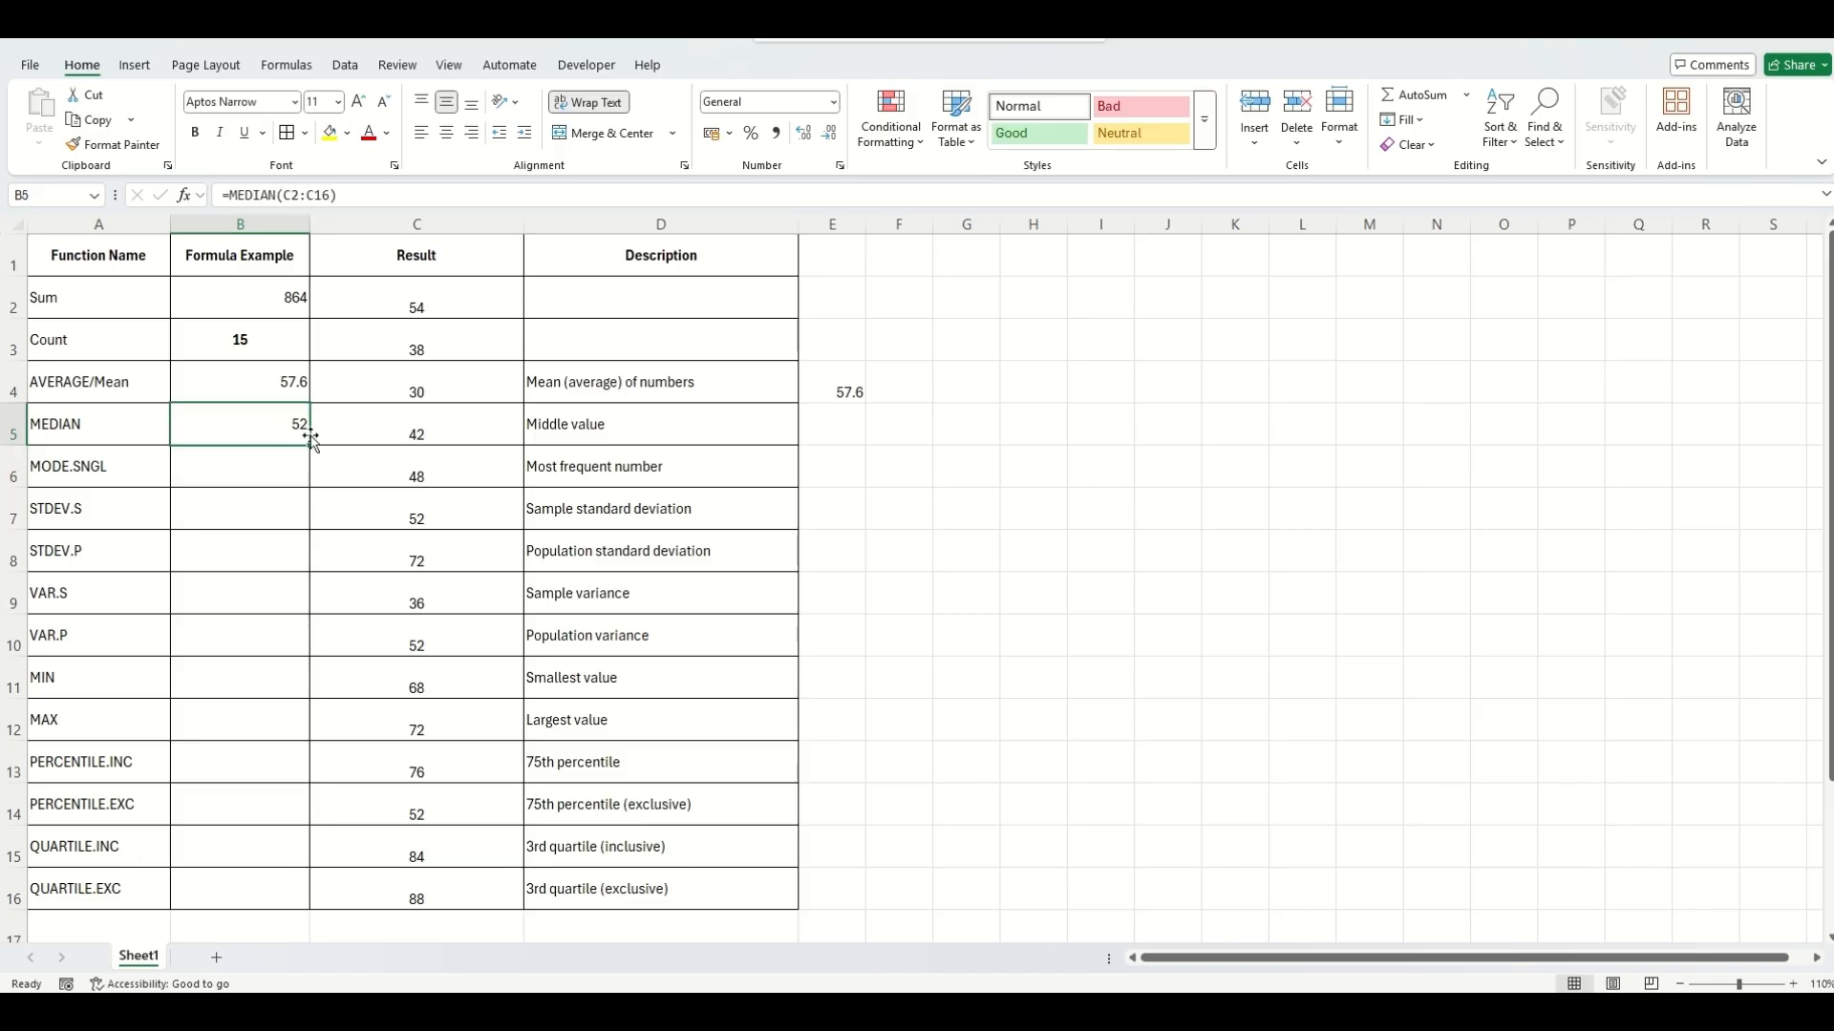
- Enter a MODE.SNGL formula over C2:C16 in cell B6 to find the most frequent number
click(229, 468)
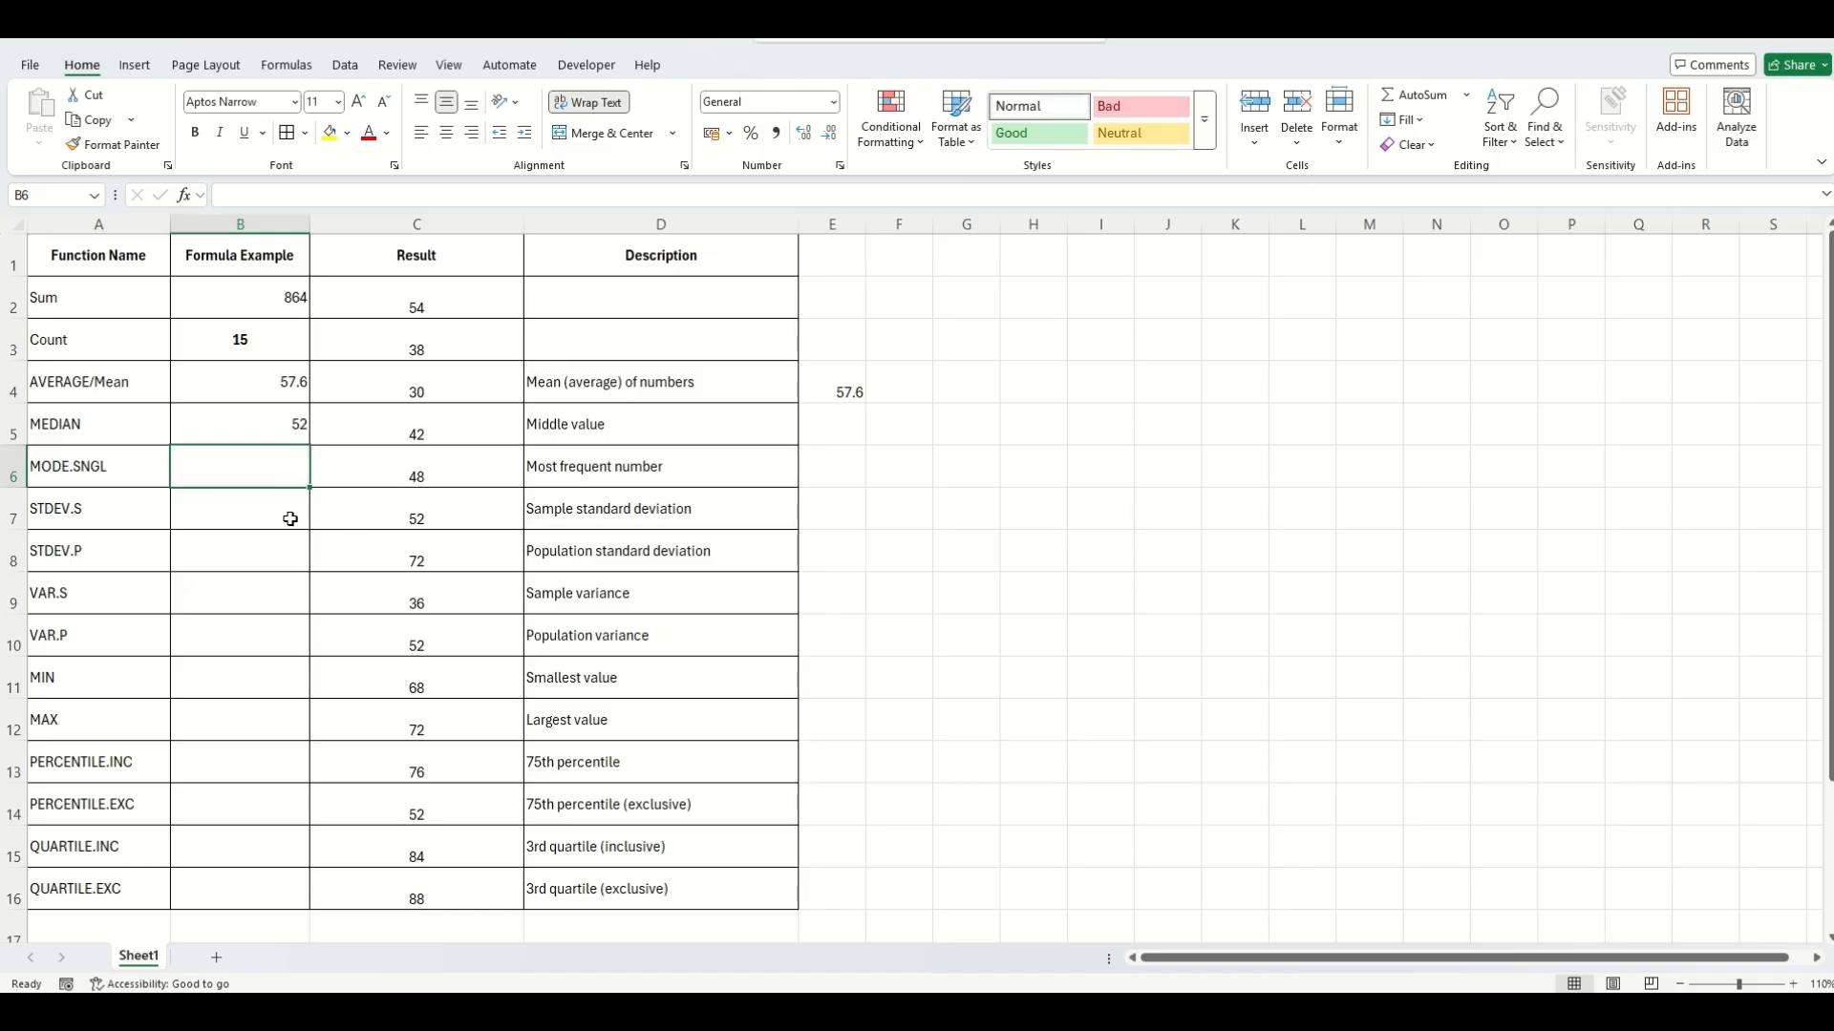
text(mode)
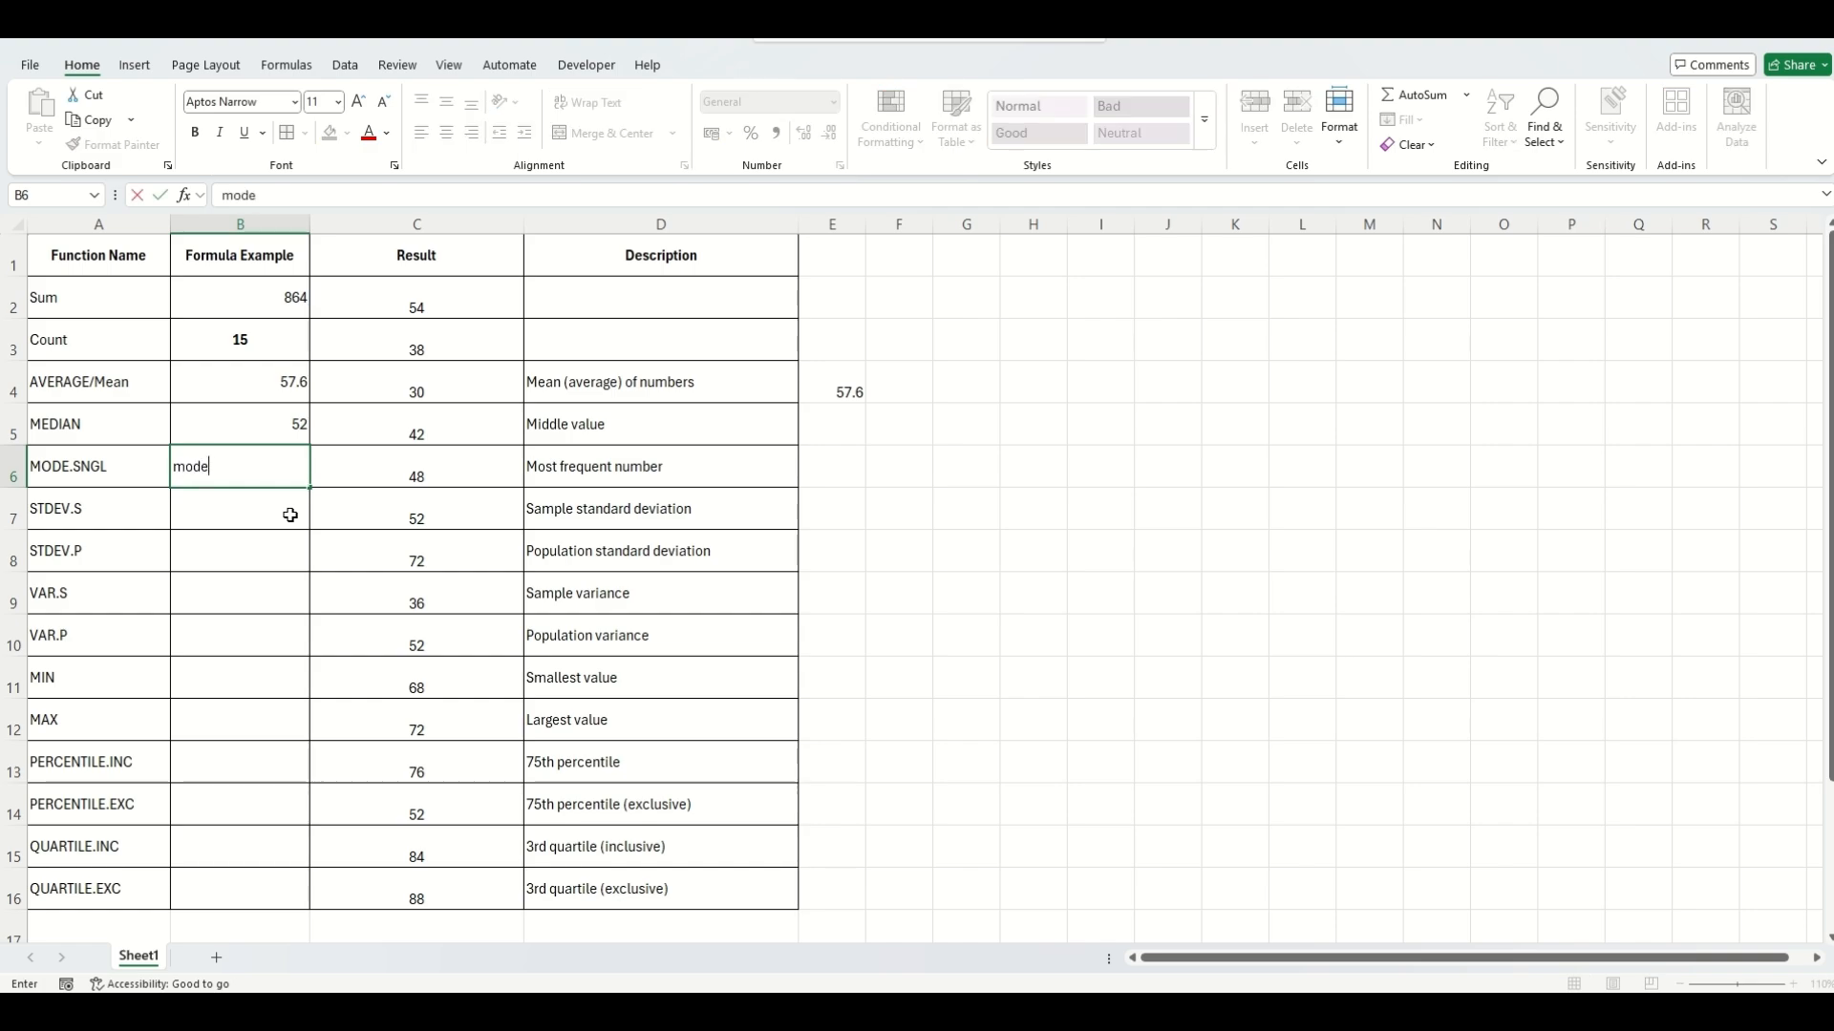
key(BackSpace)
key(BackSpace)
key(BackSpace)
text(=mode)
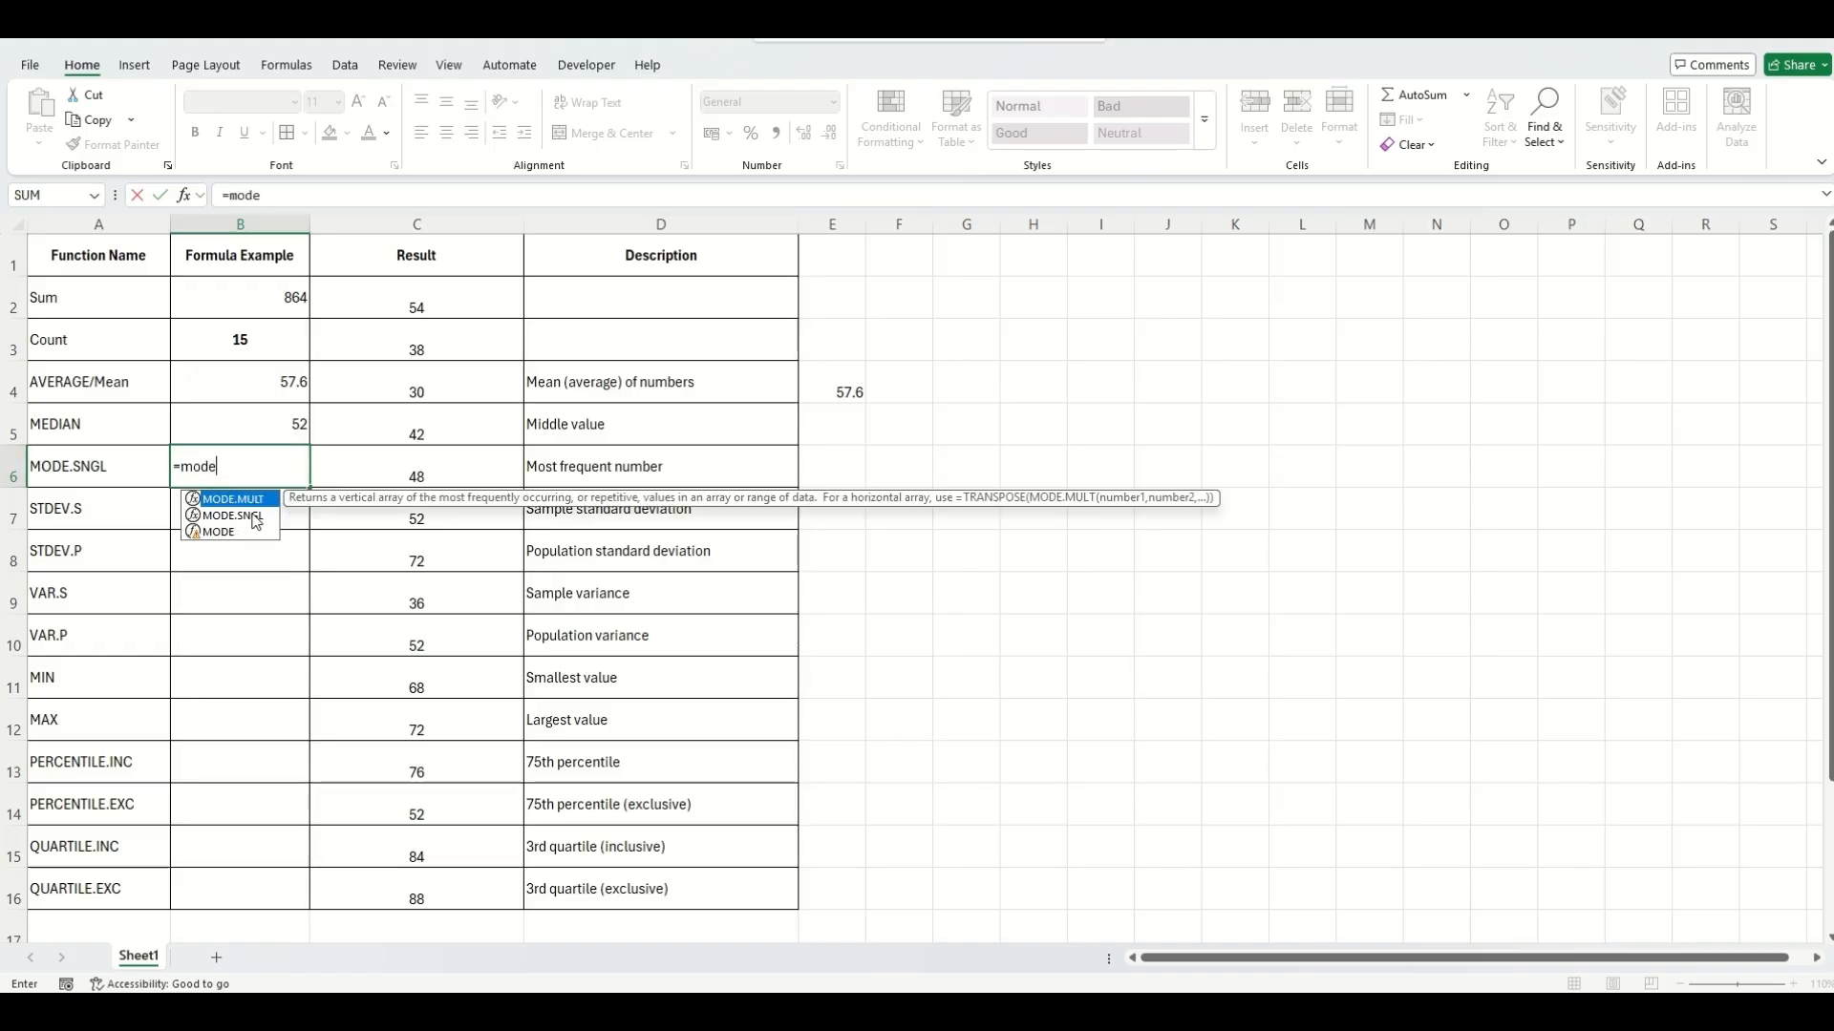
double_click(256, 520)
drag(449, 296, 442, 905)
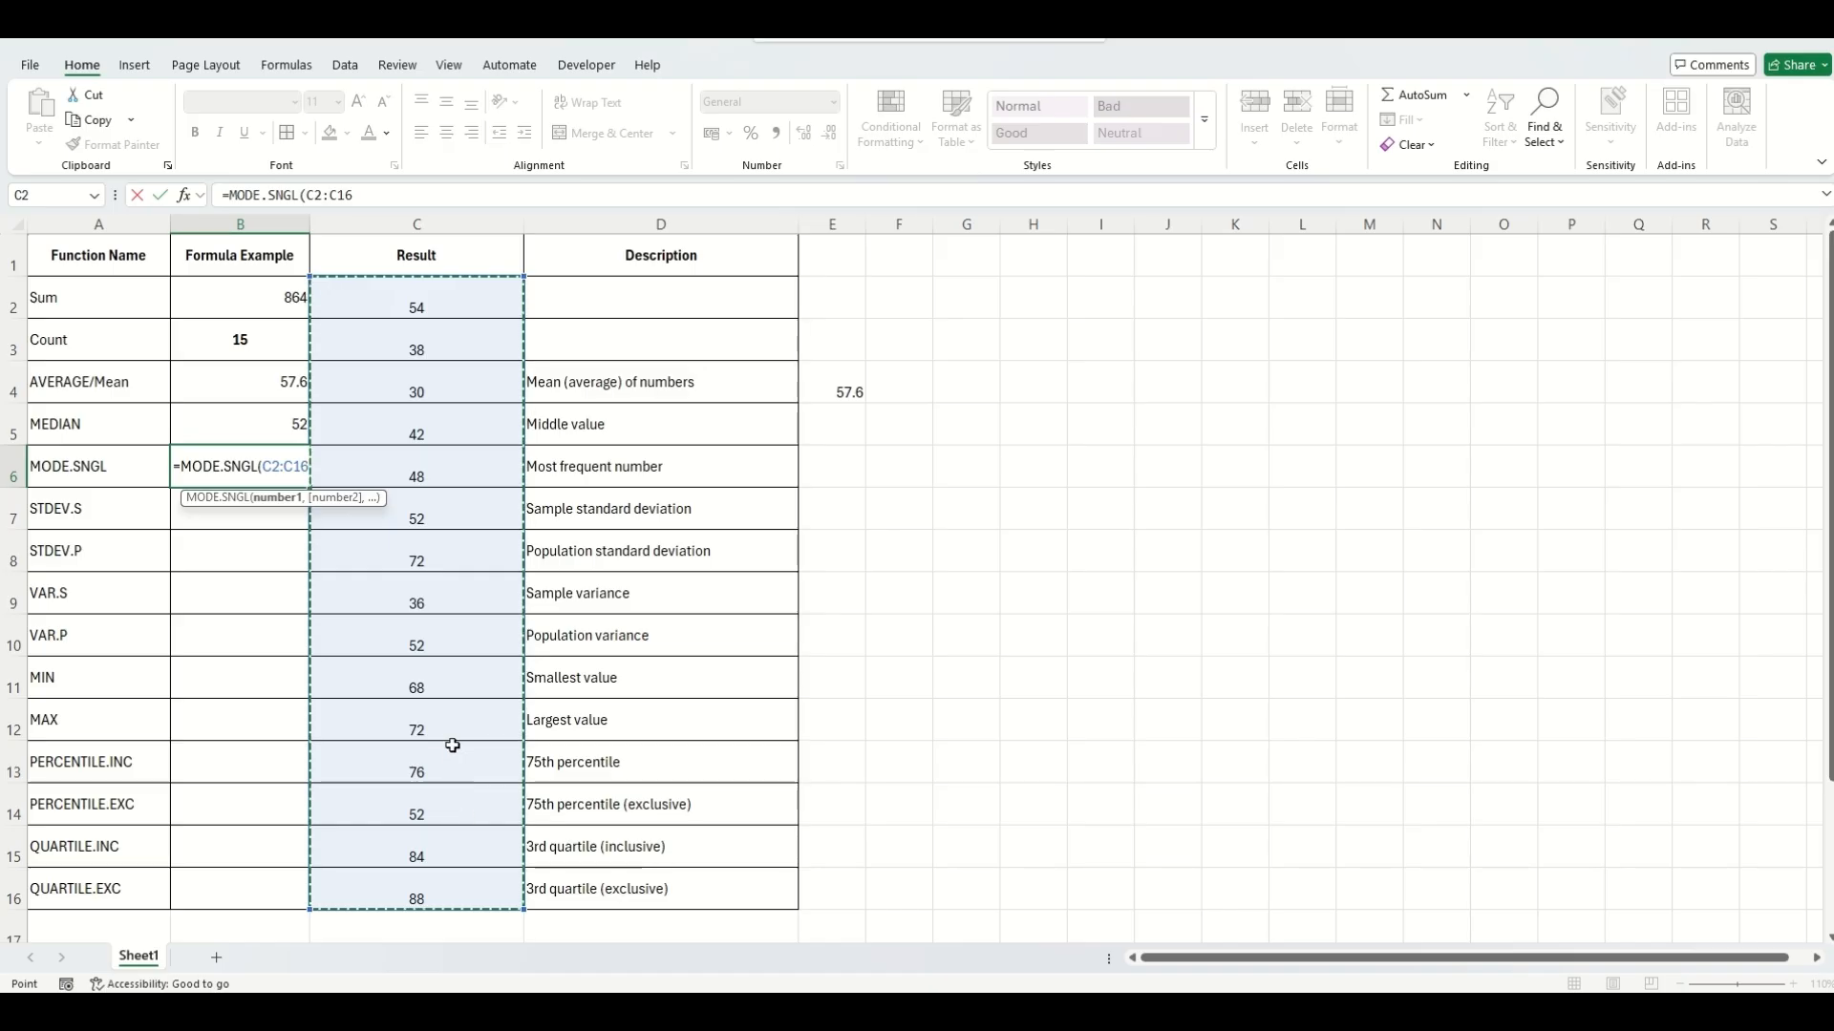
key(Return)
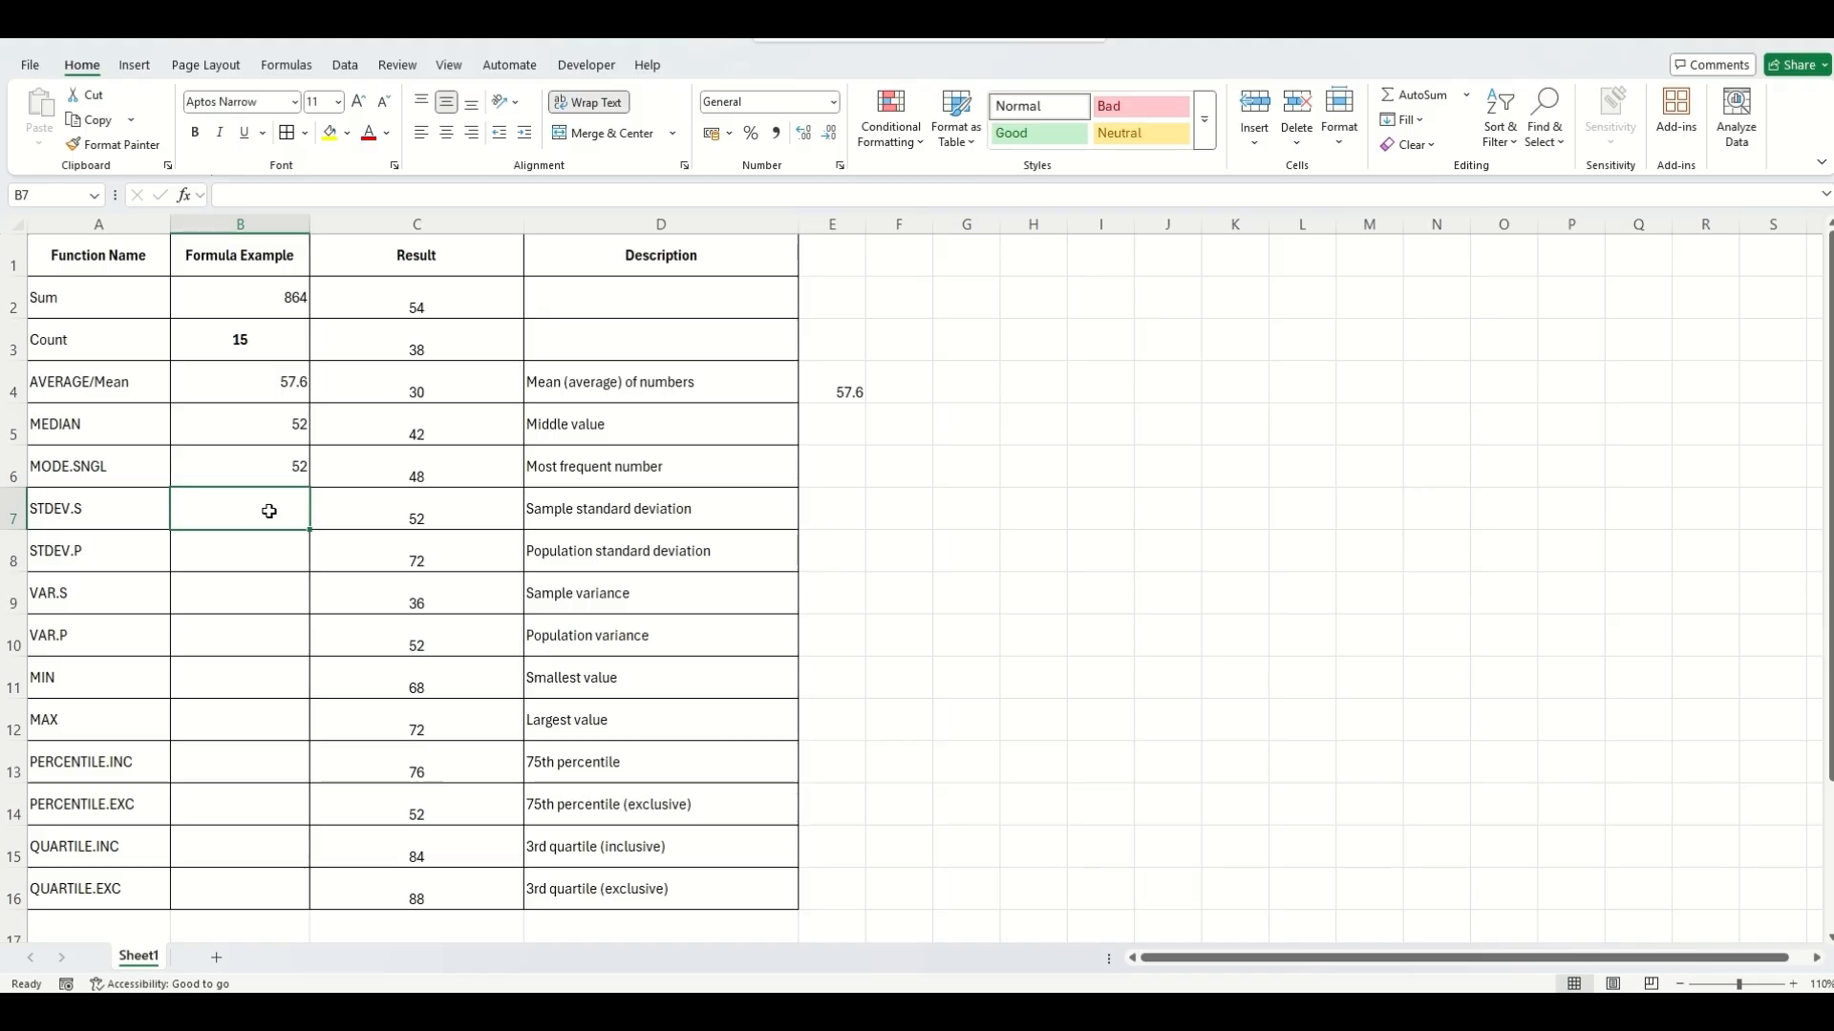
- Enter a STDEV.S formula over C2:C16 in cell B7 to get the sample standard deviation
text(=)
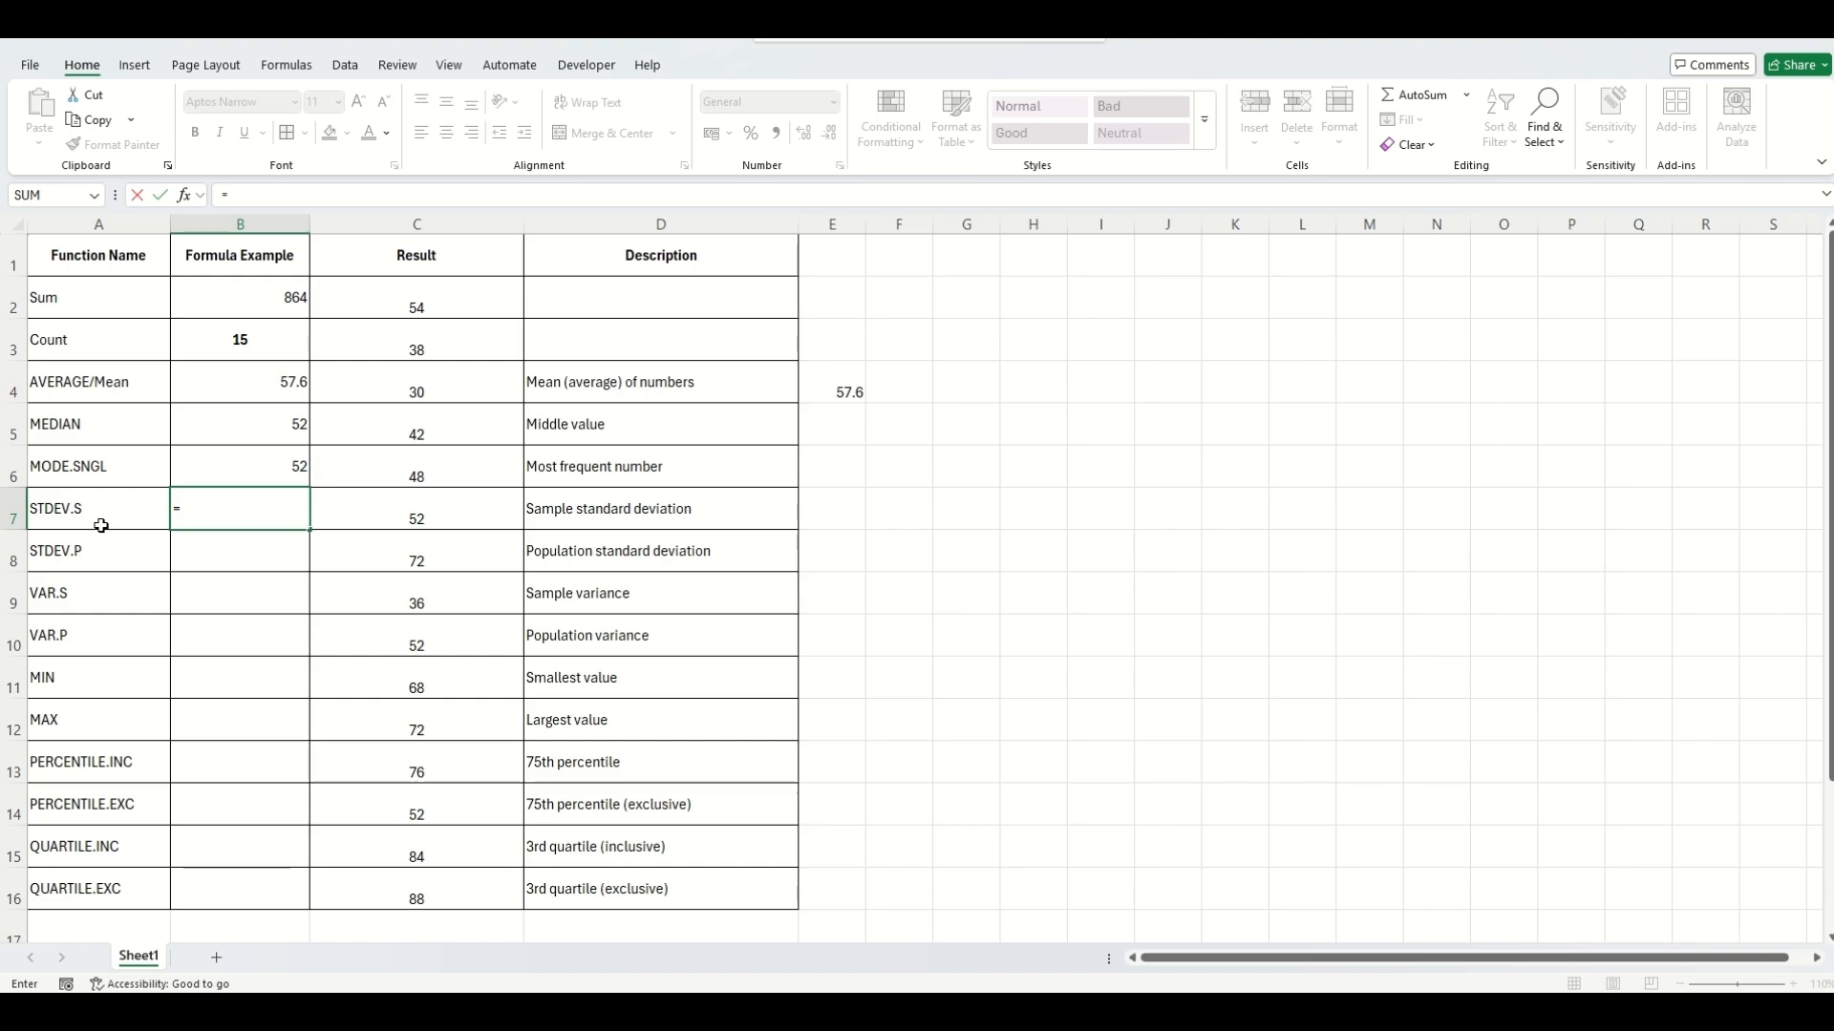
text(st)
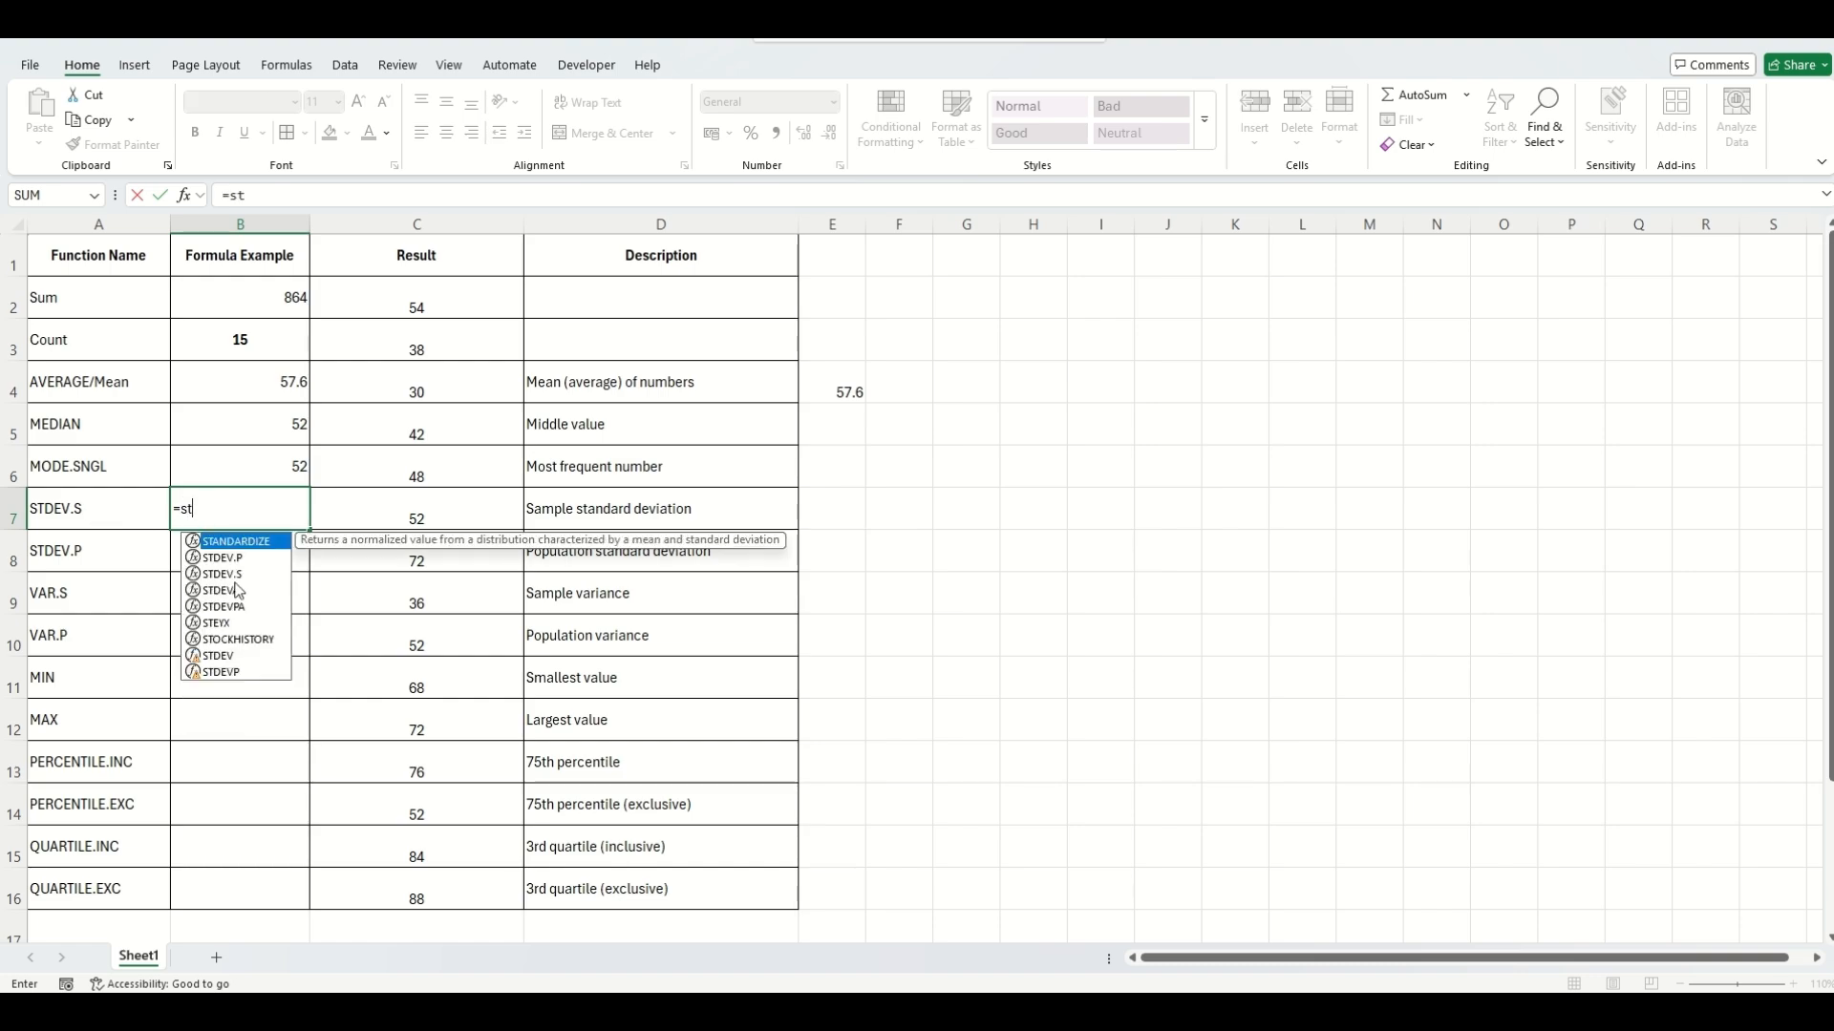
double_click(233, 576)
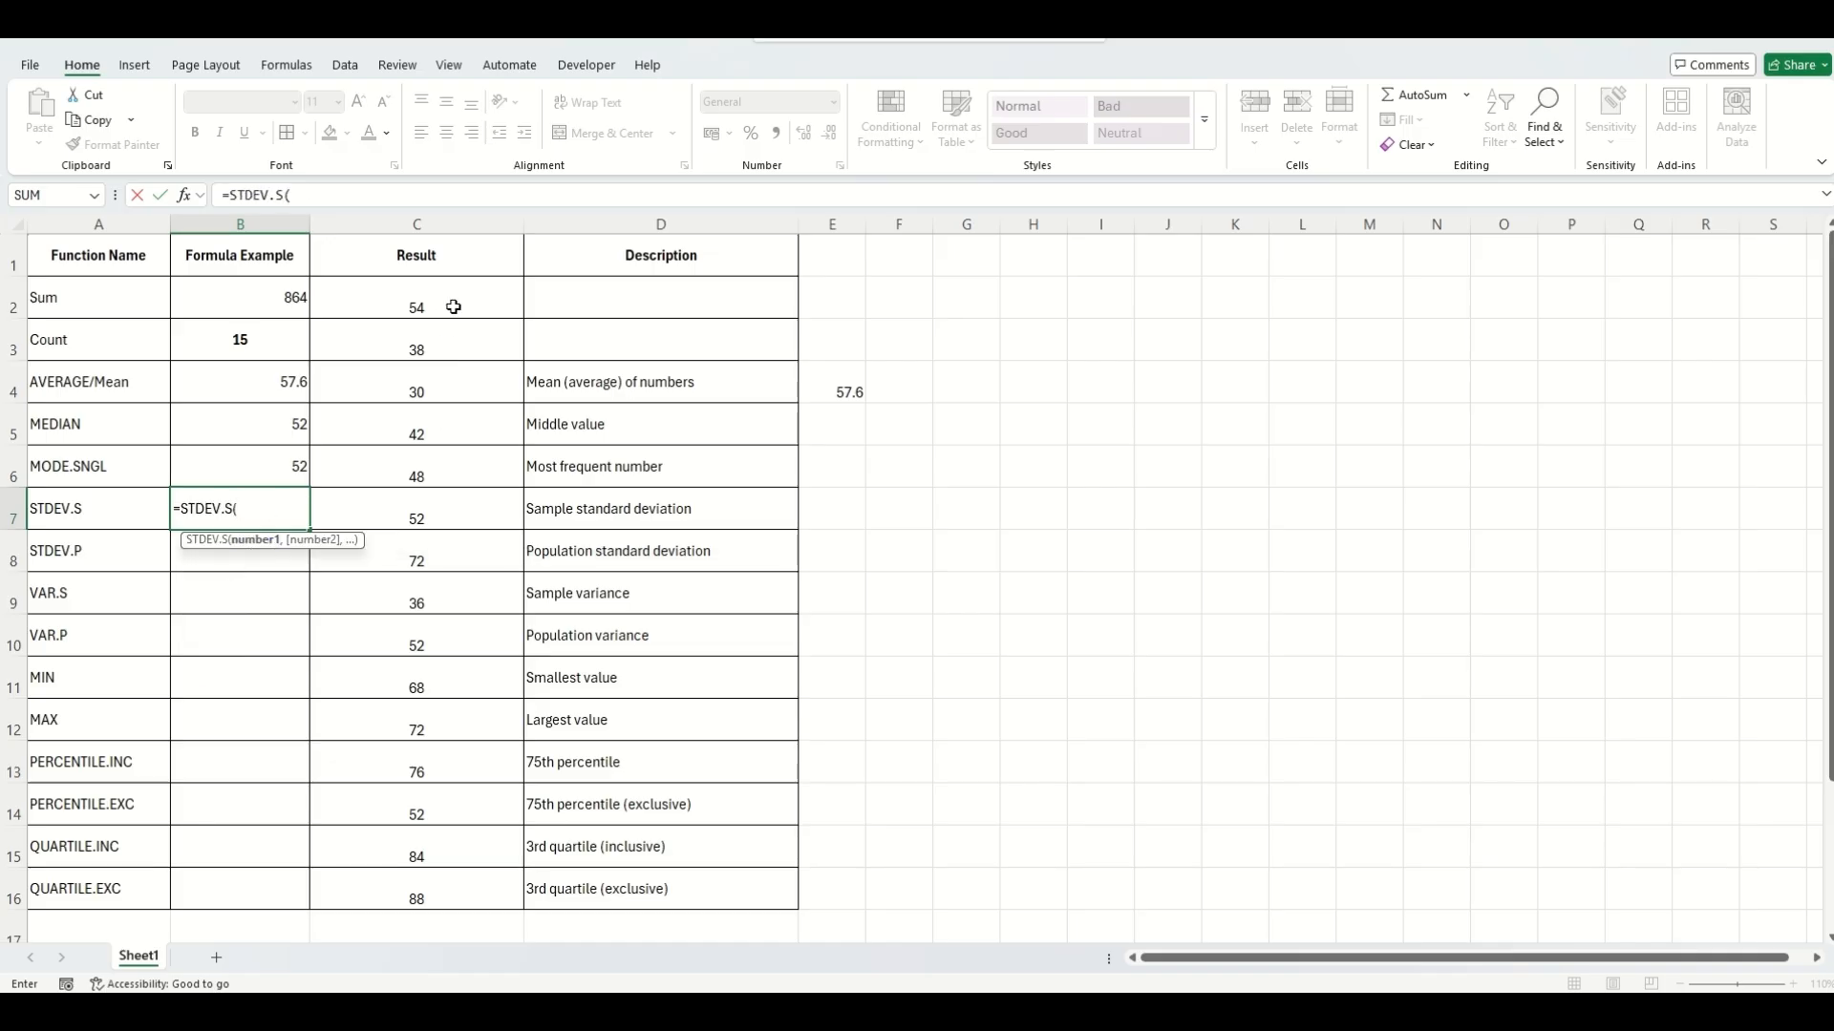
drag(450, 303, 490, 886)
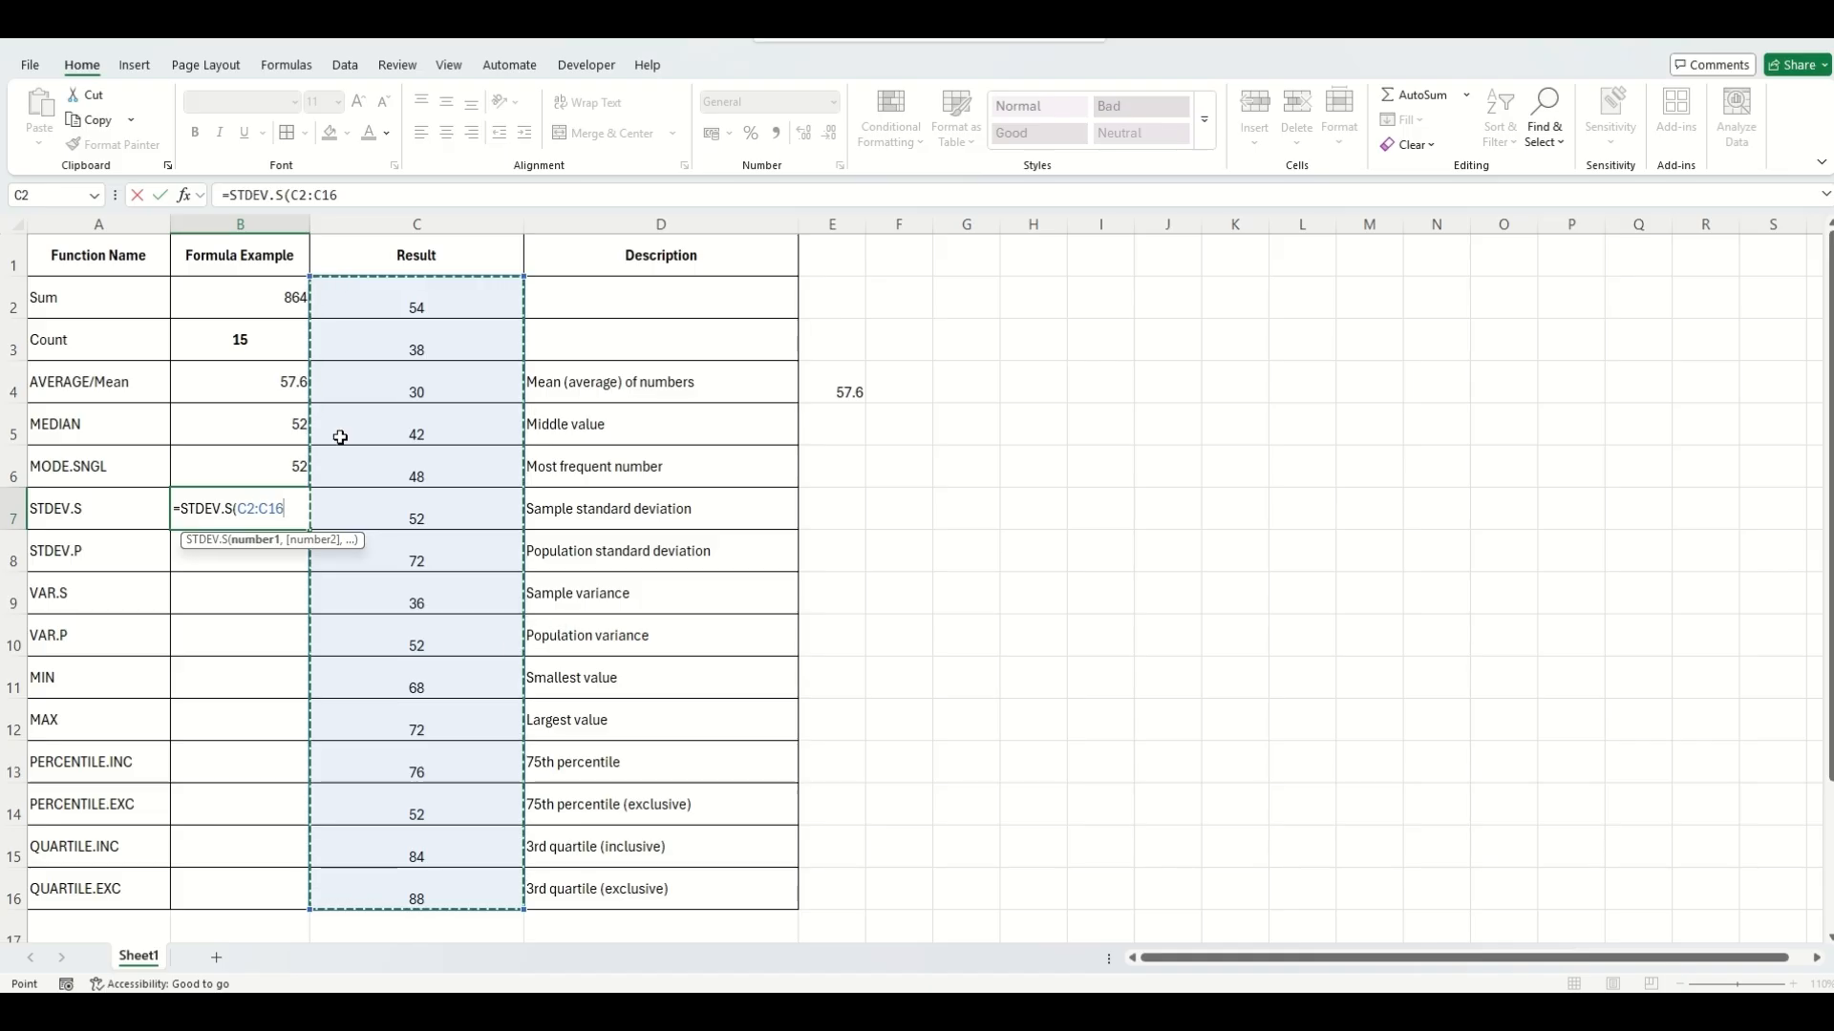
key(Return)
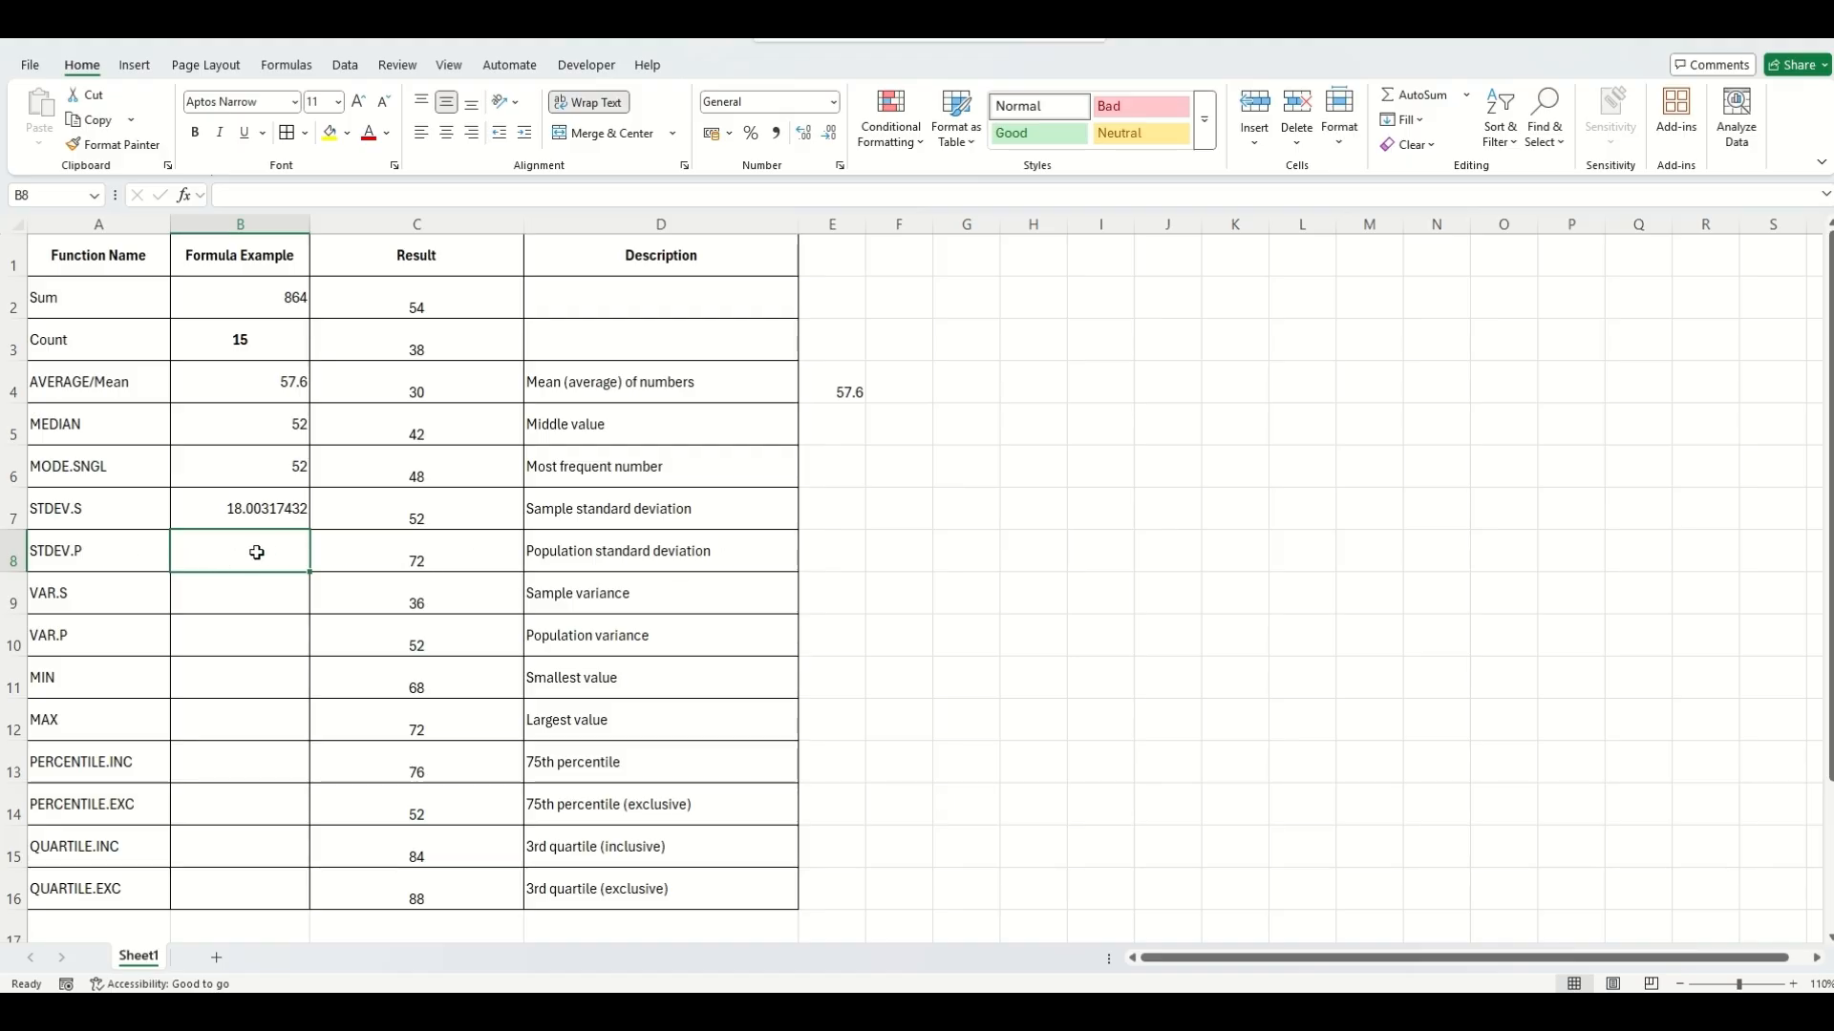
- Enter a STDEV.P formula over C2:C16 in cell B8 to get the population standard deviation
text(=)
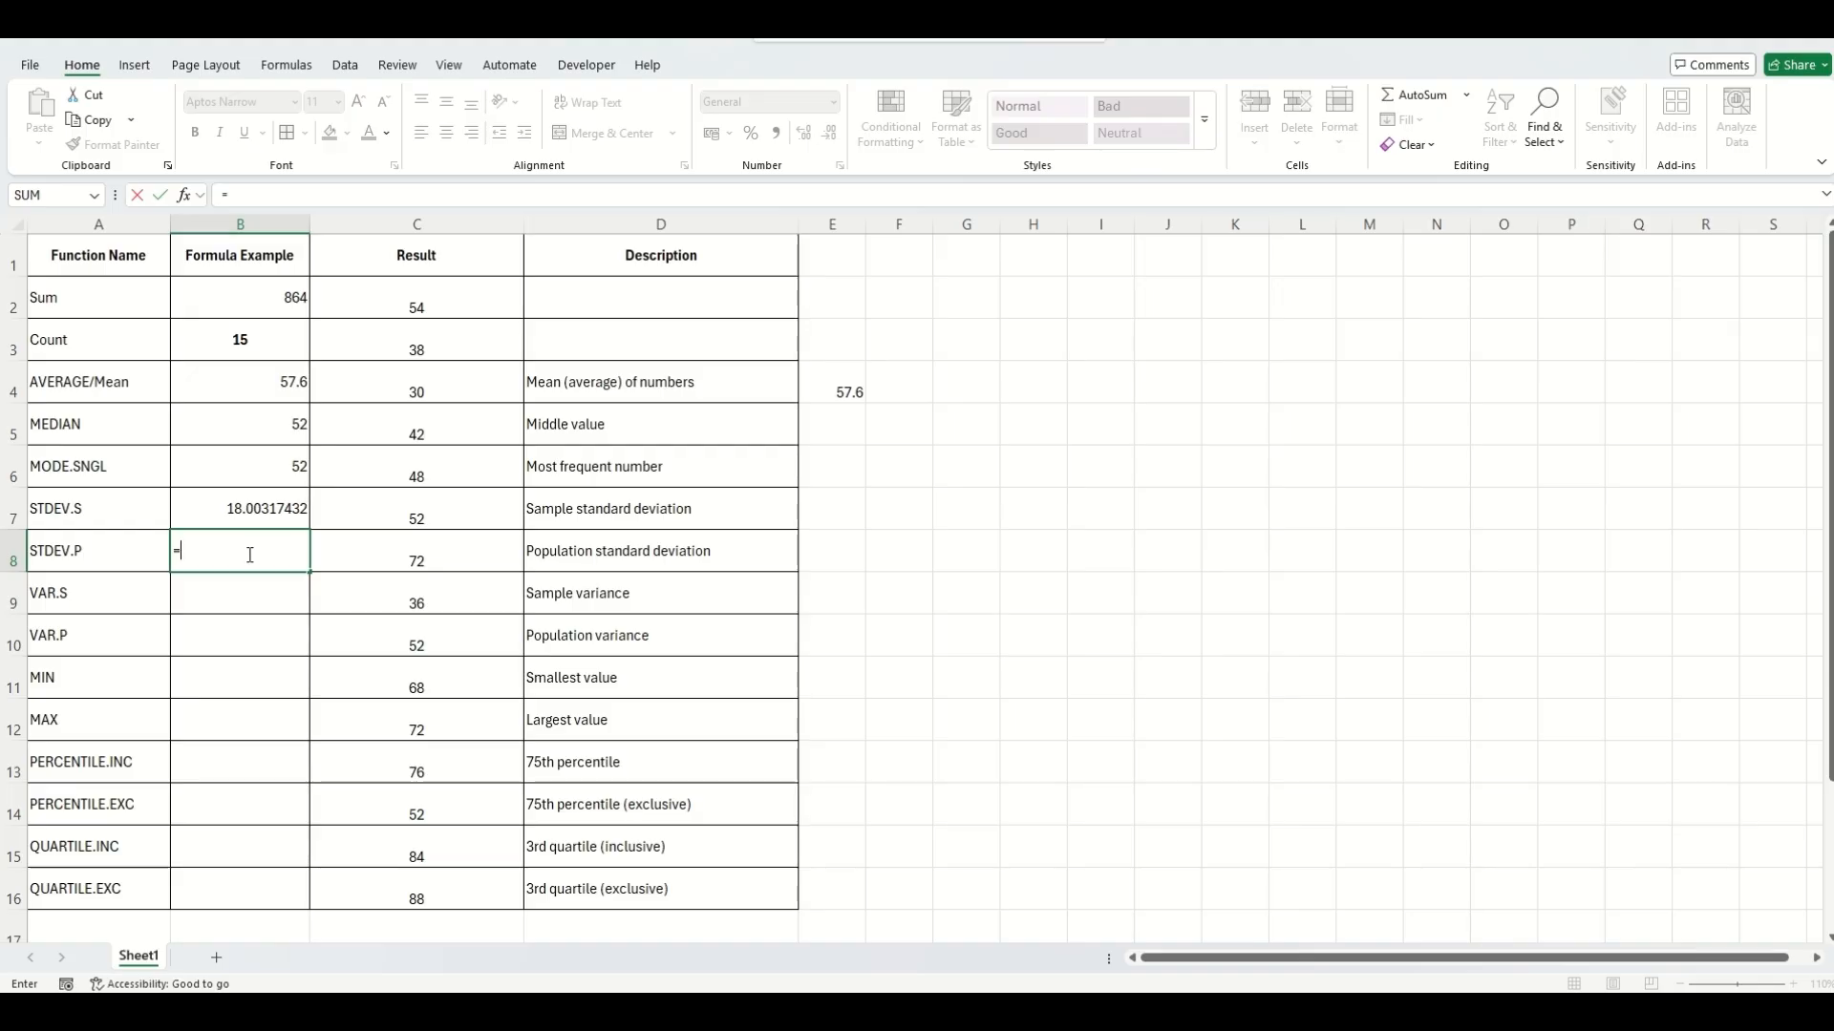
text(st)
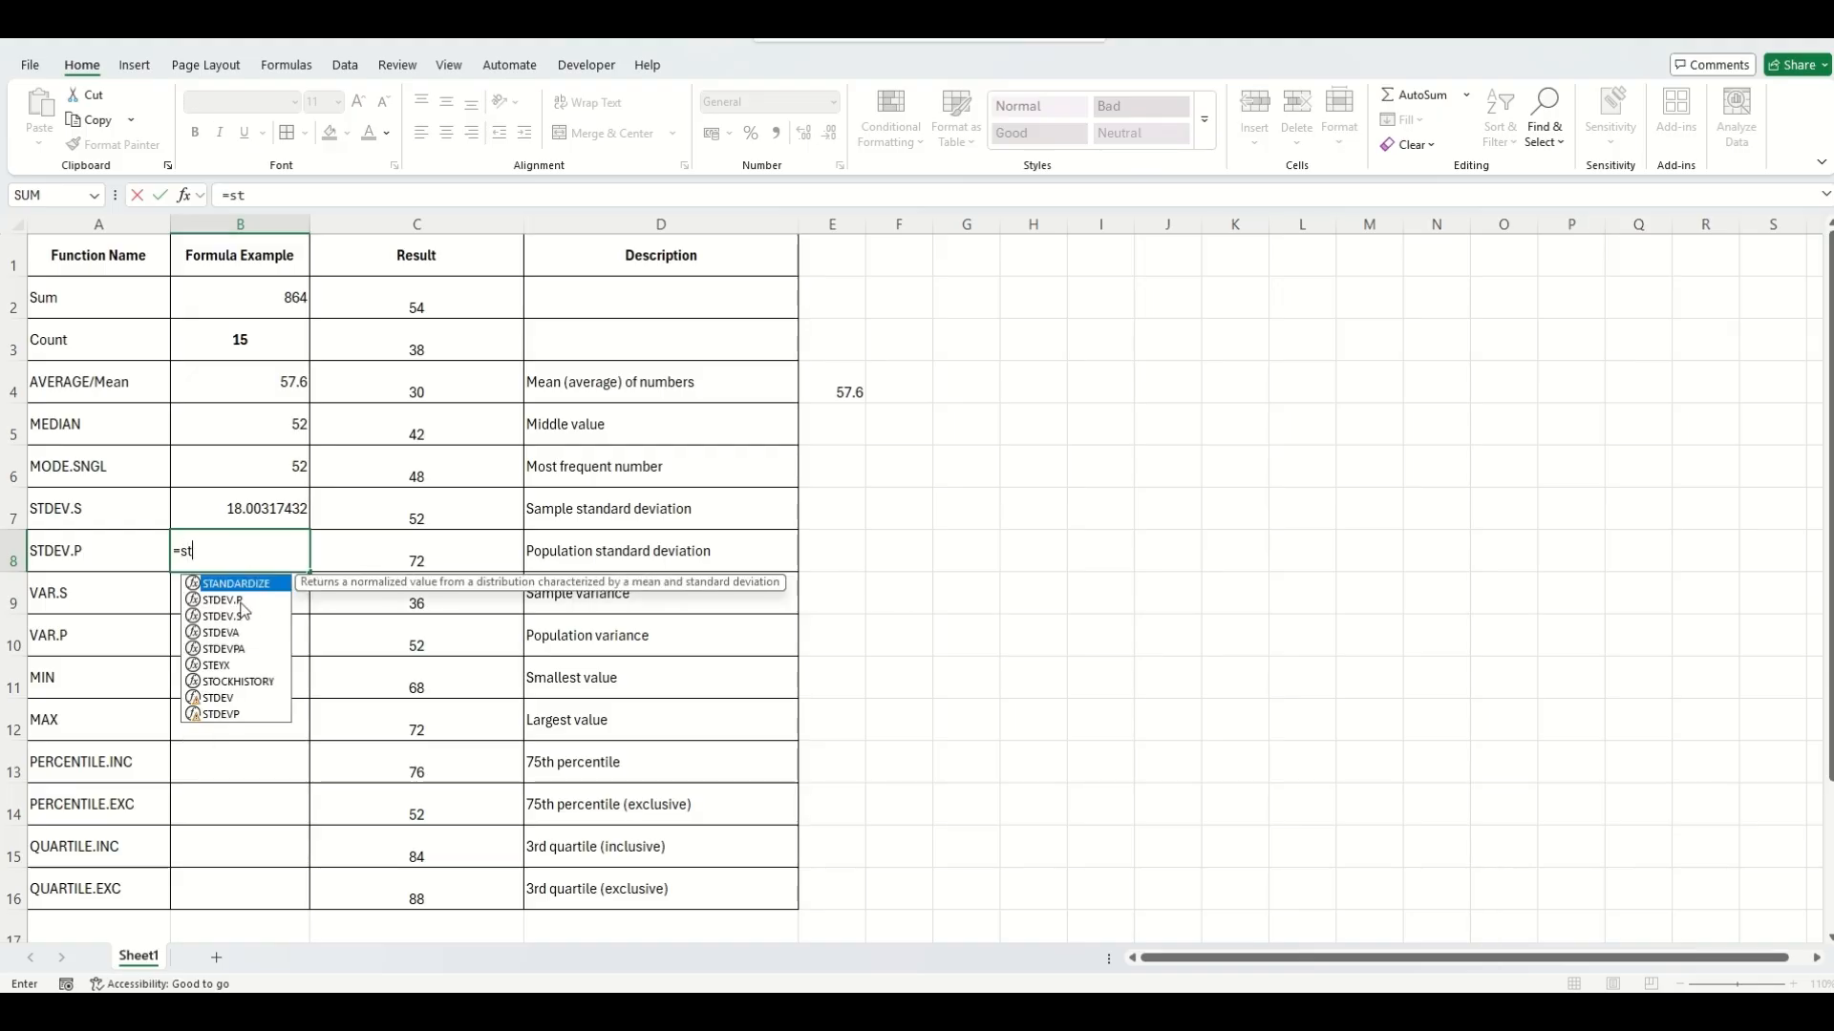
click(242, 603)
double_click(236, 608)
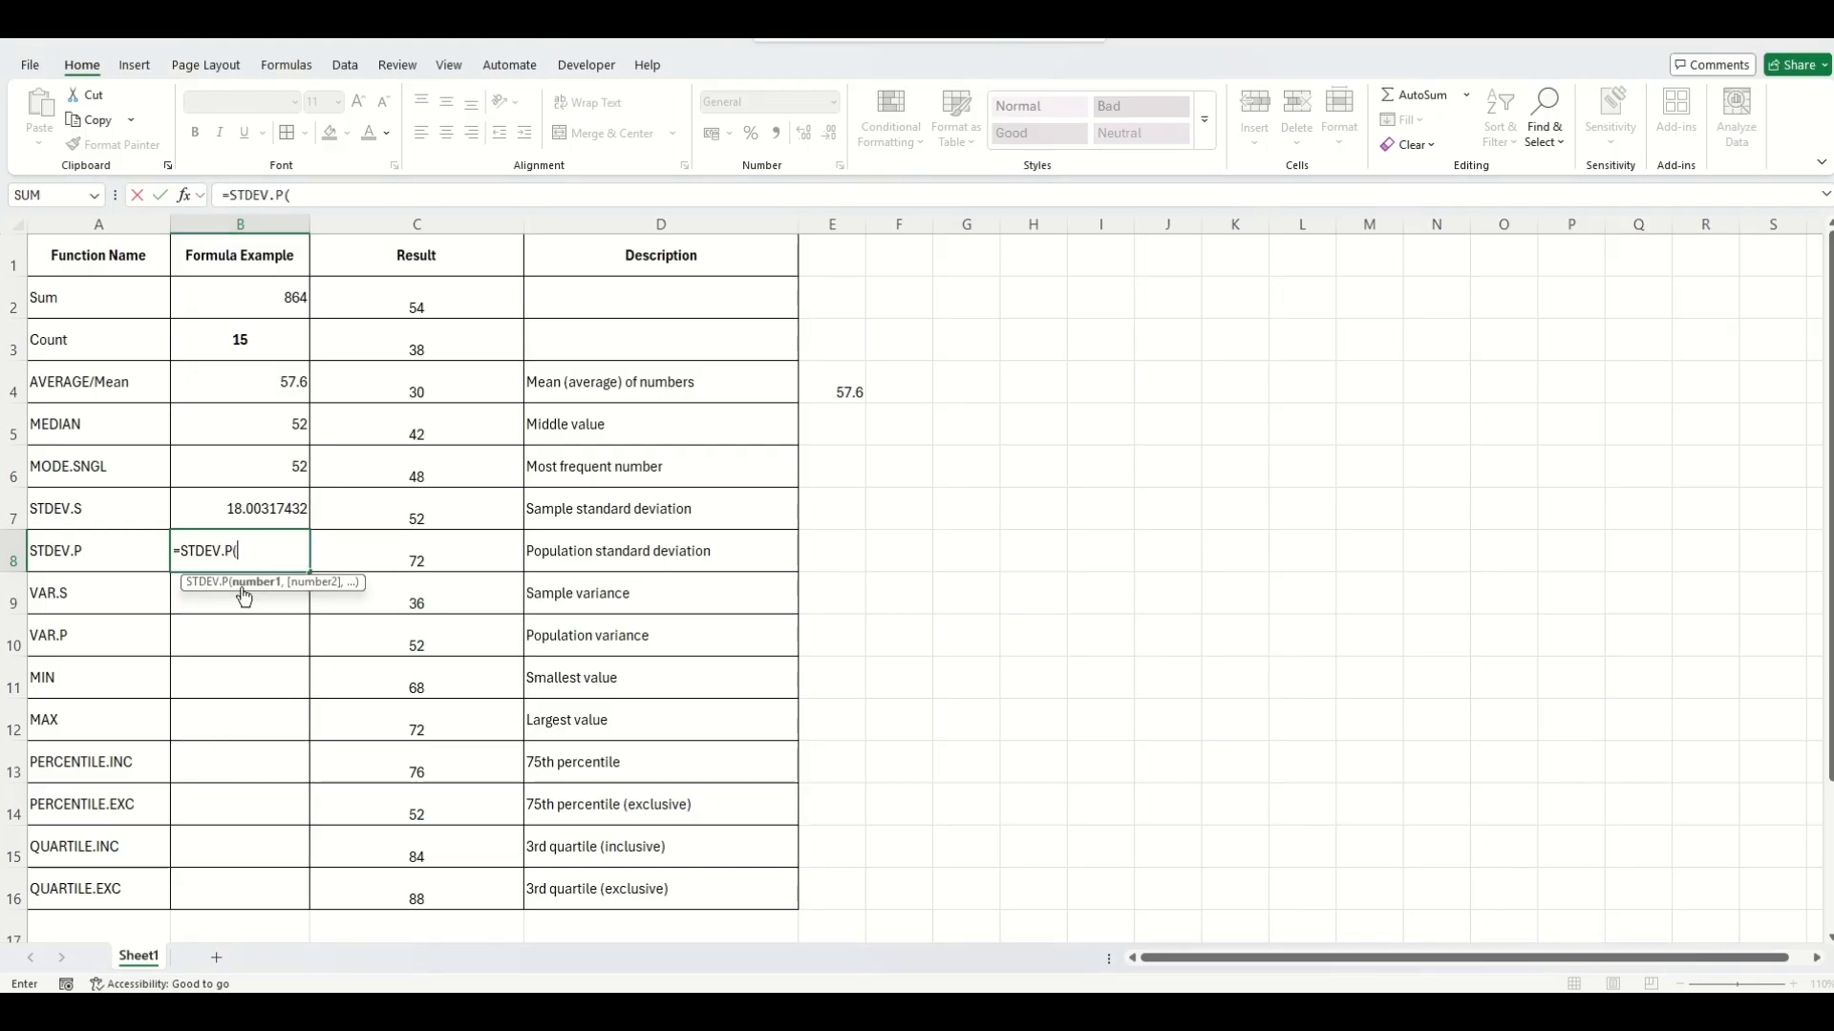
drag(466, 304, 455, 879)
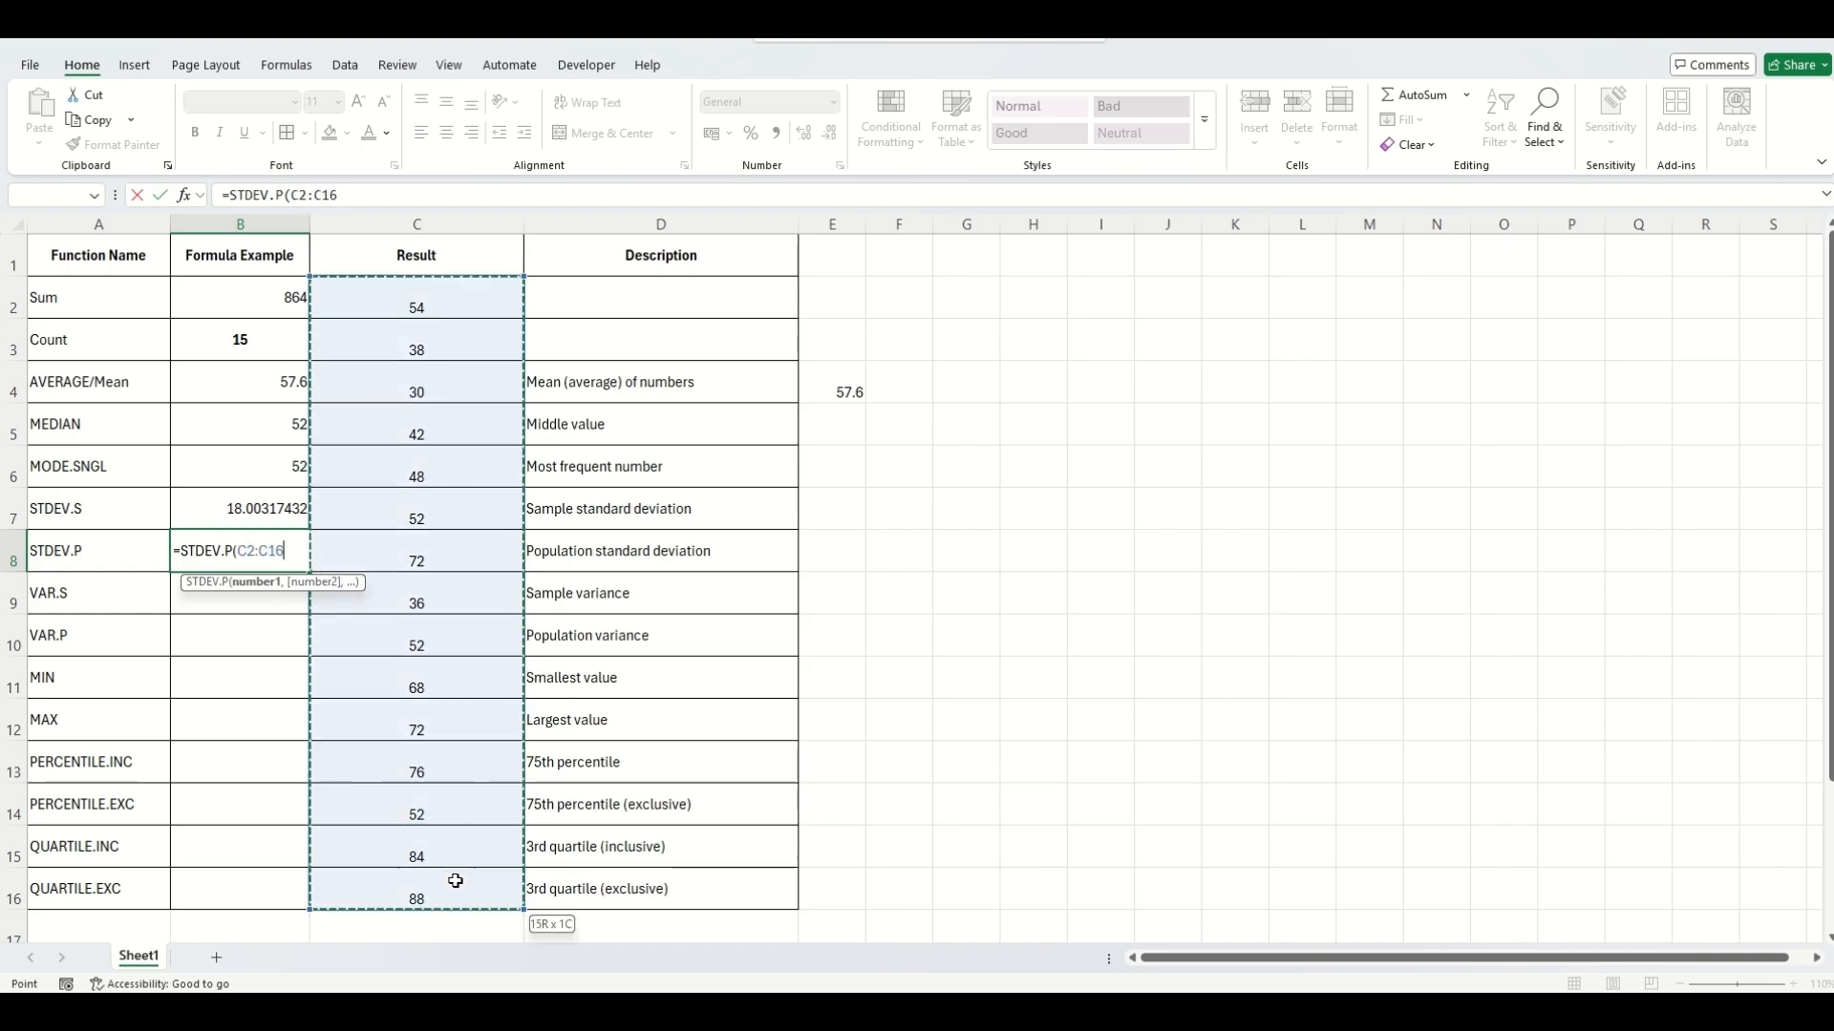
key(Return)
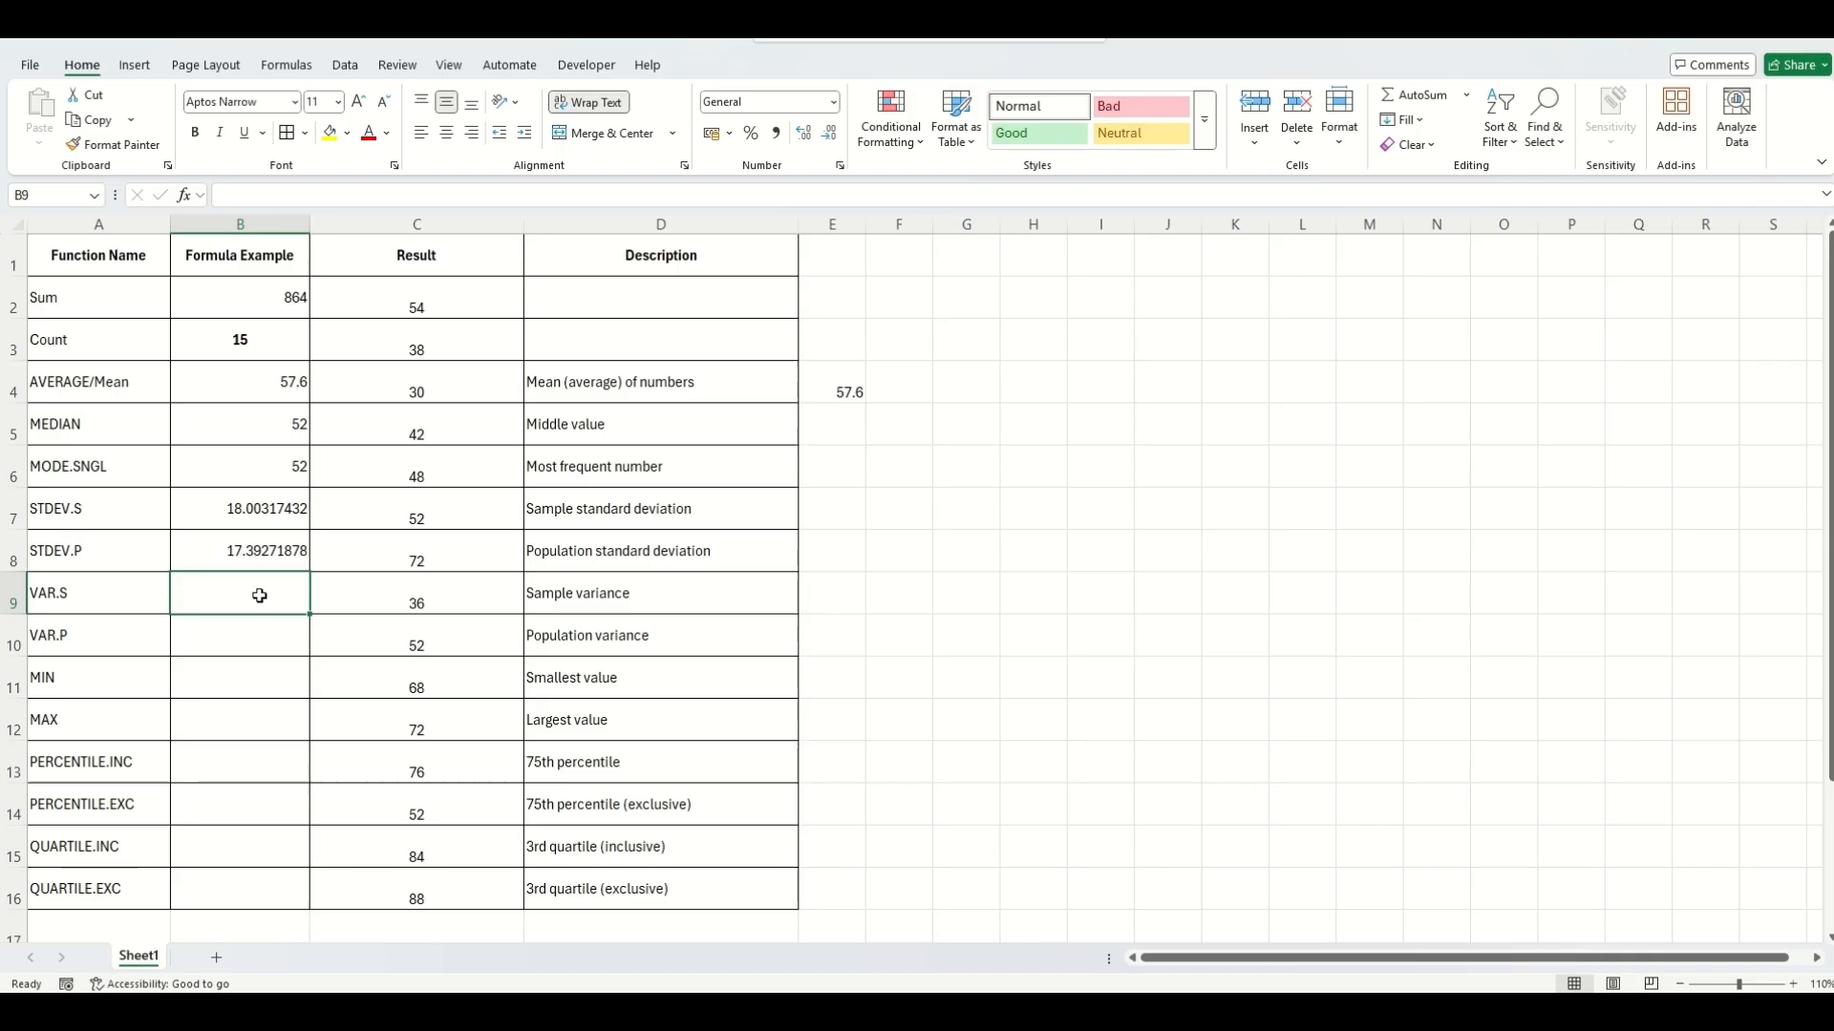
- Enter a VAR.S formula over C2:C16 in cell B9 to get the sample variance
text(=)
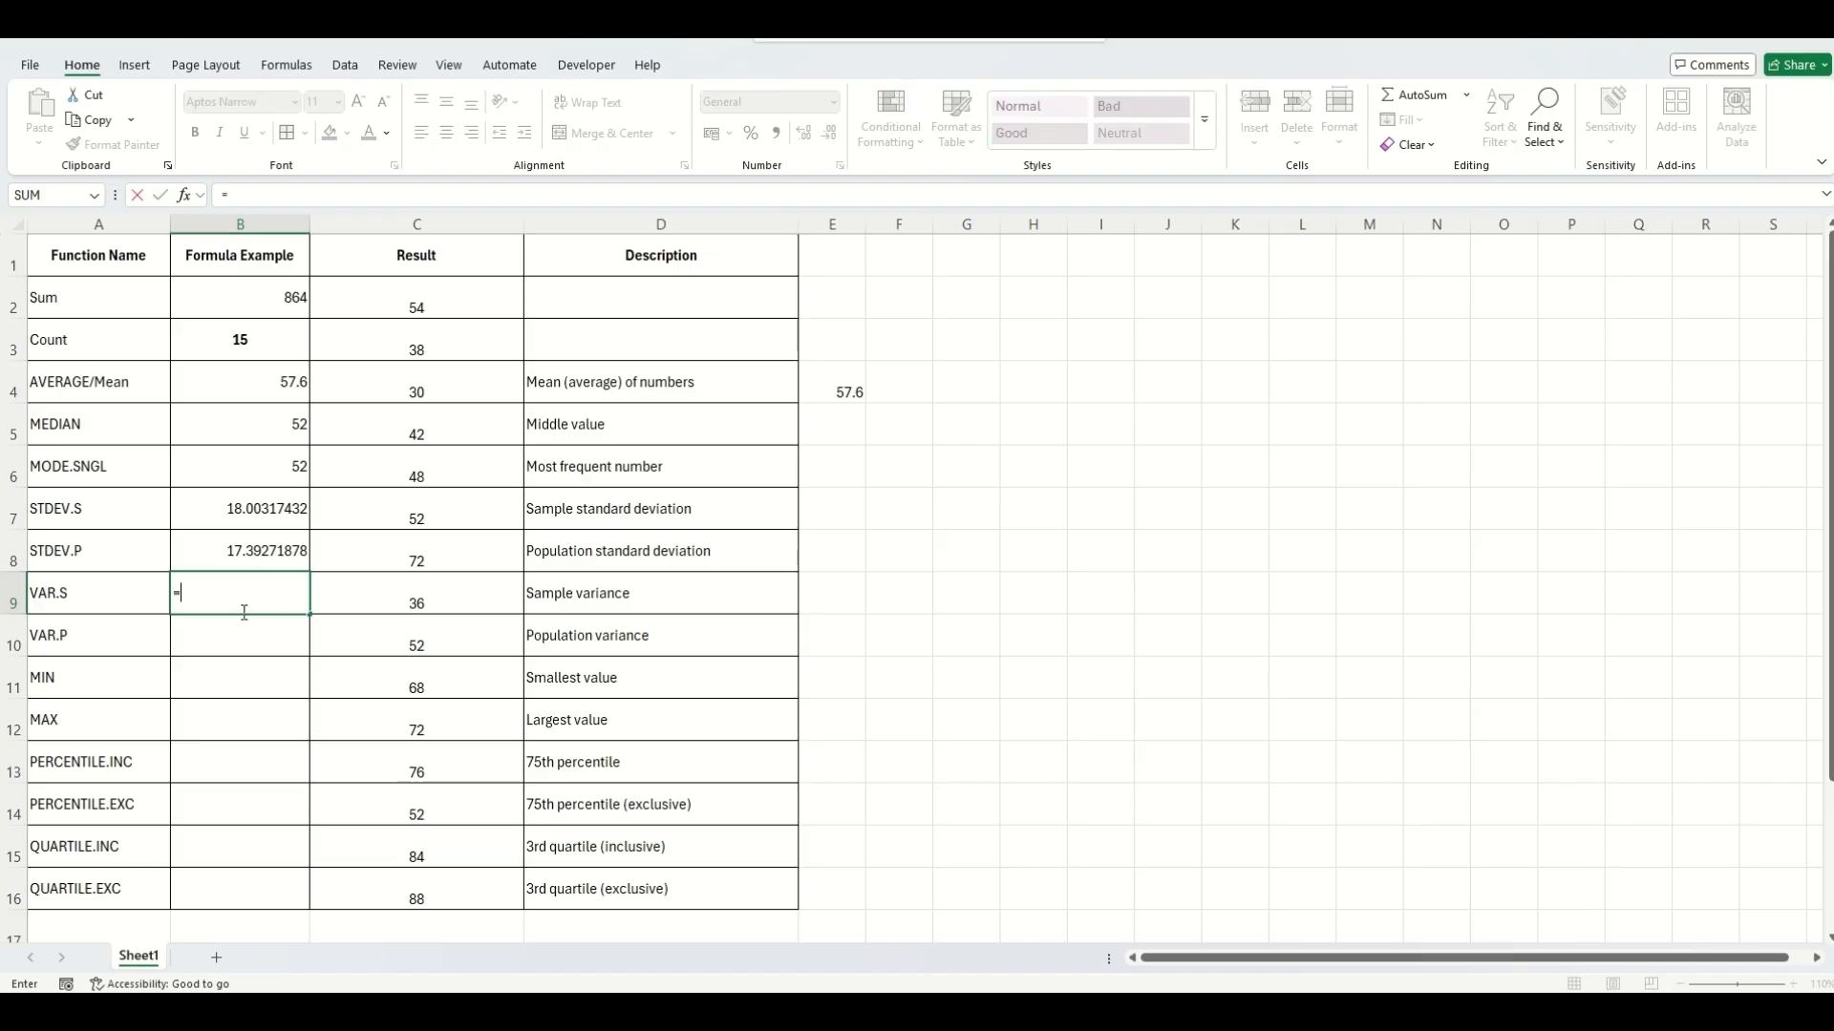
text(var)
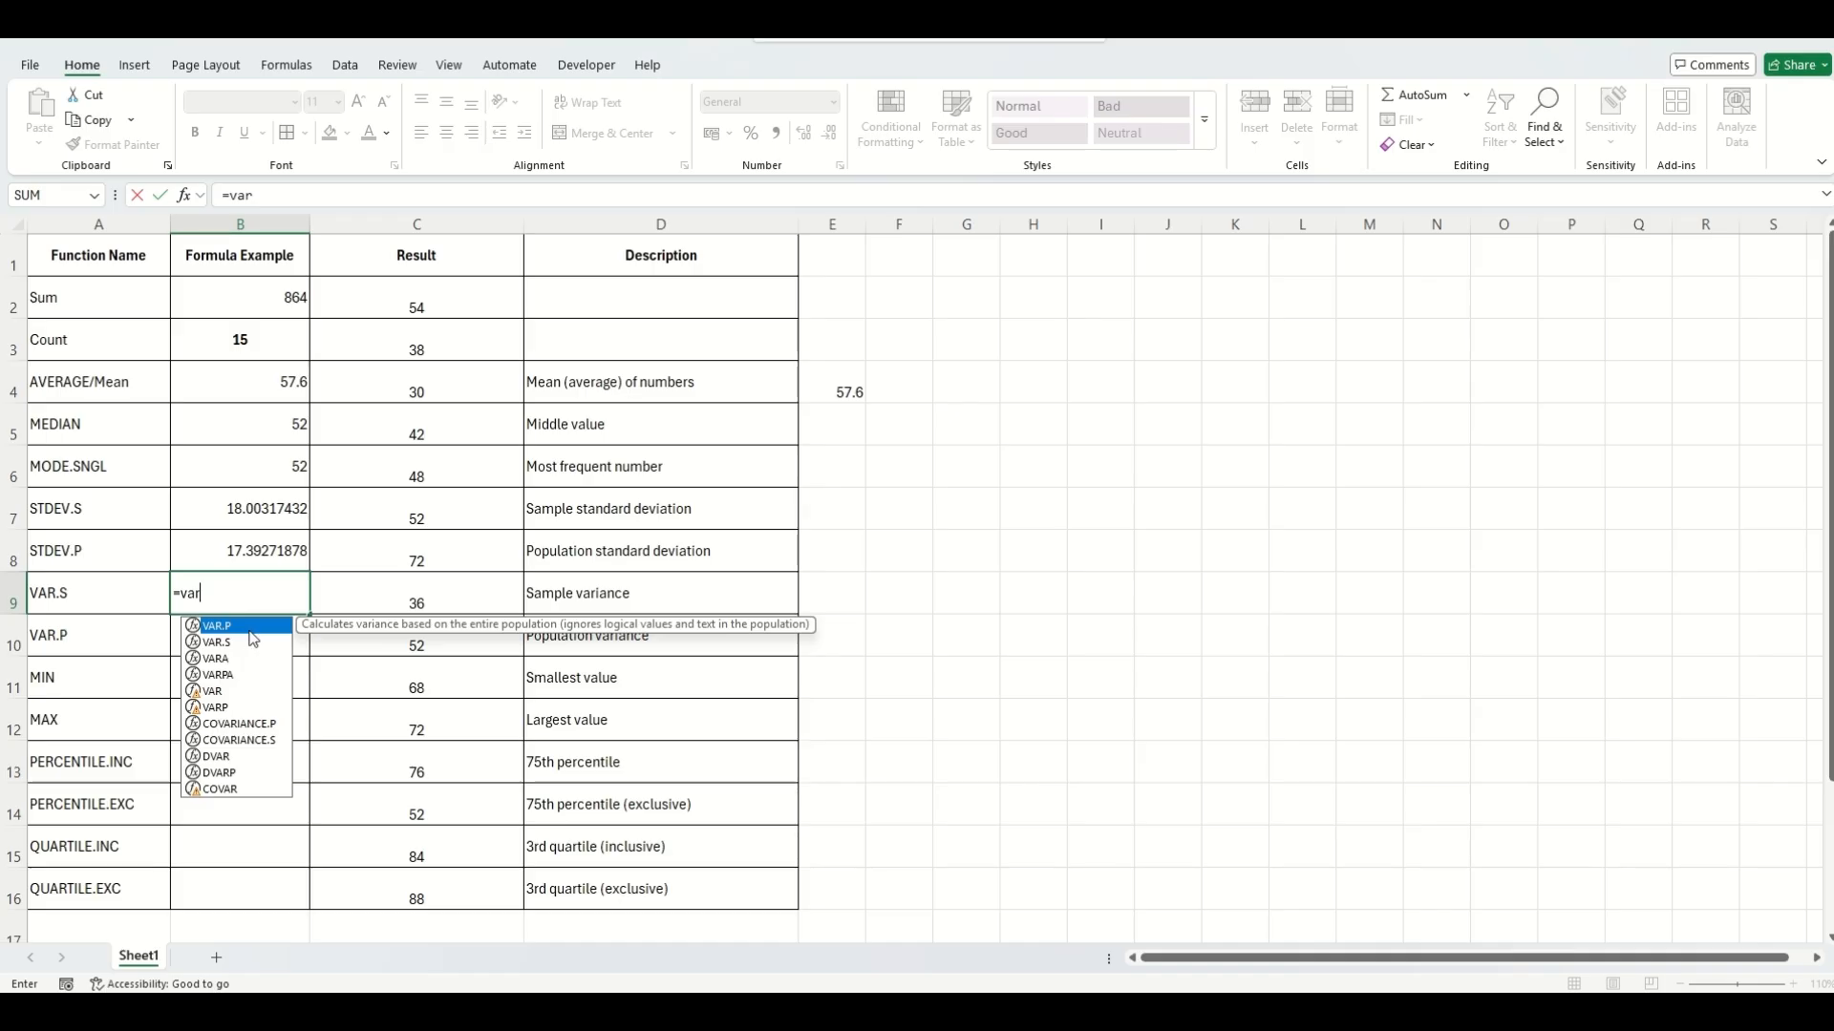
click(217, 645)
double_click(217, 643)
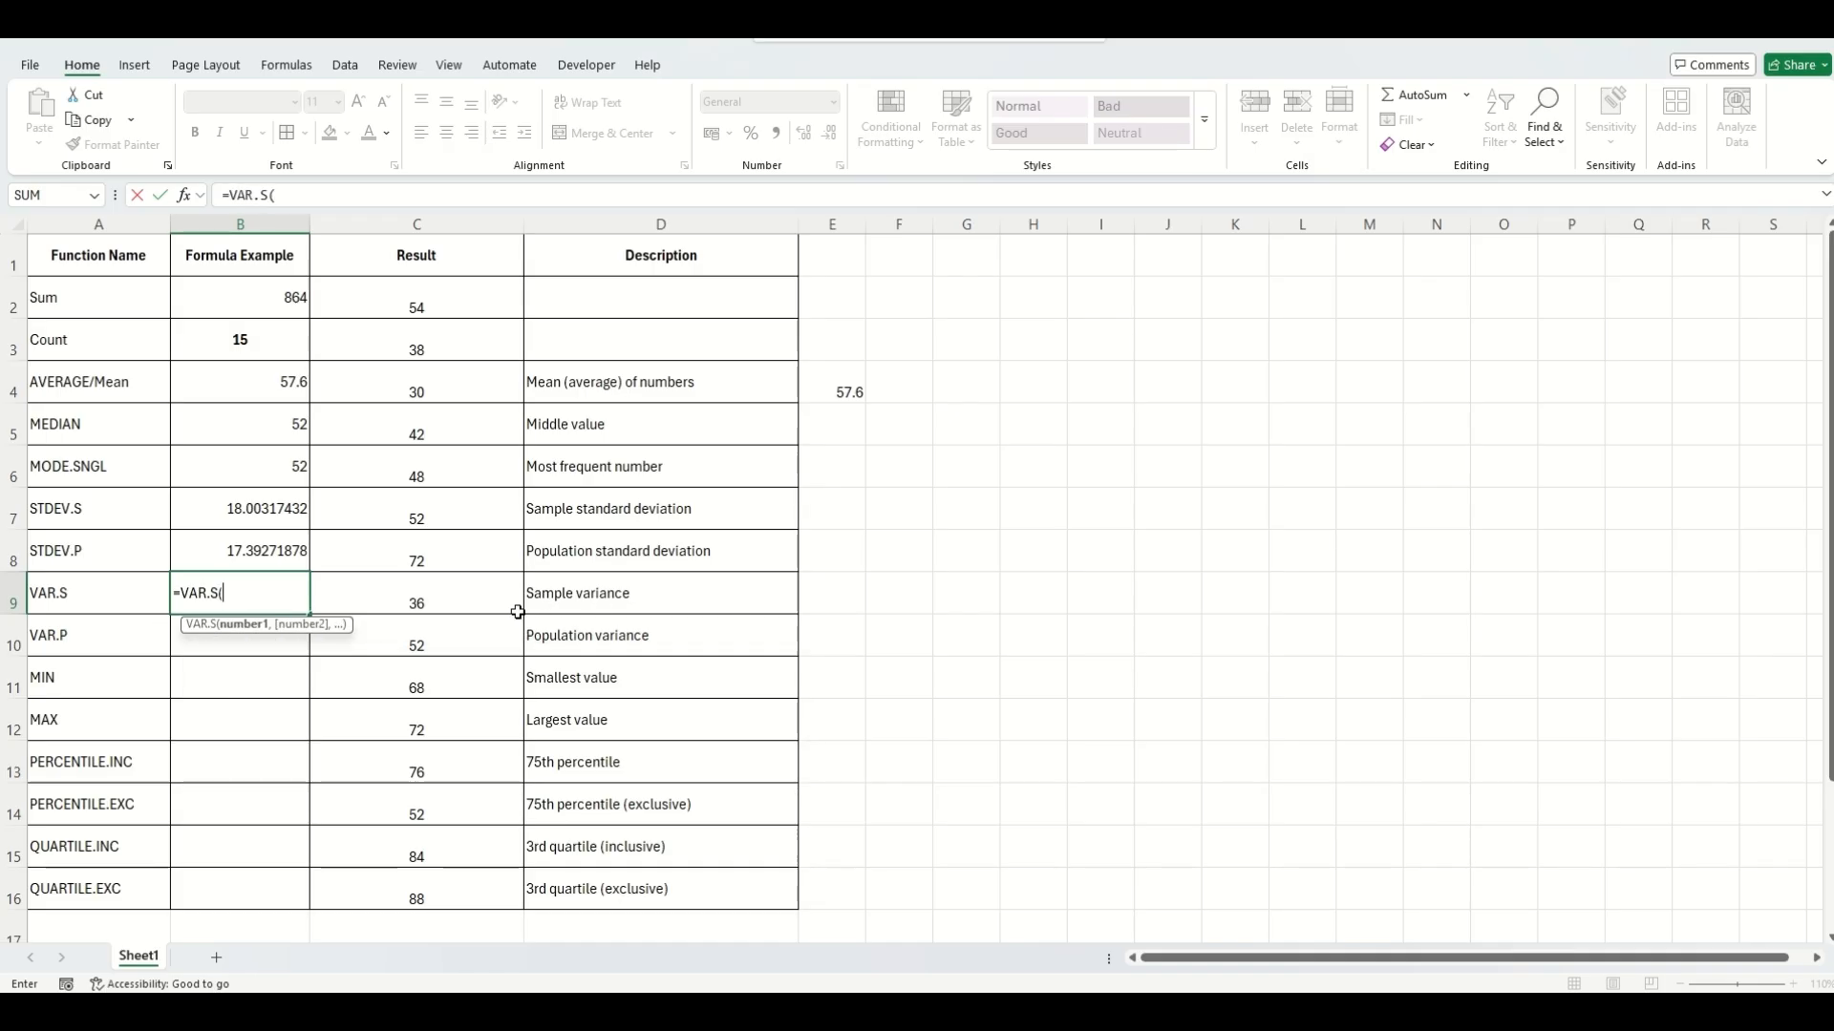
drag(449, 299, 466, 882)
key(Return)
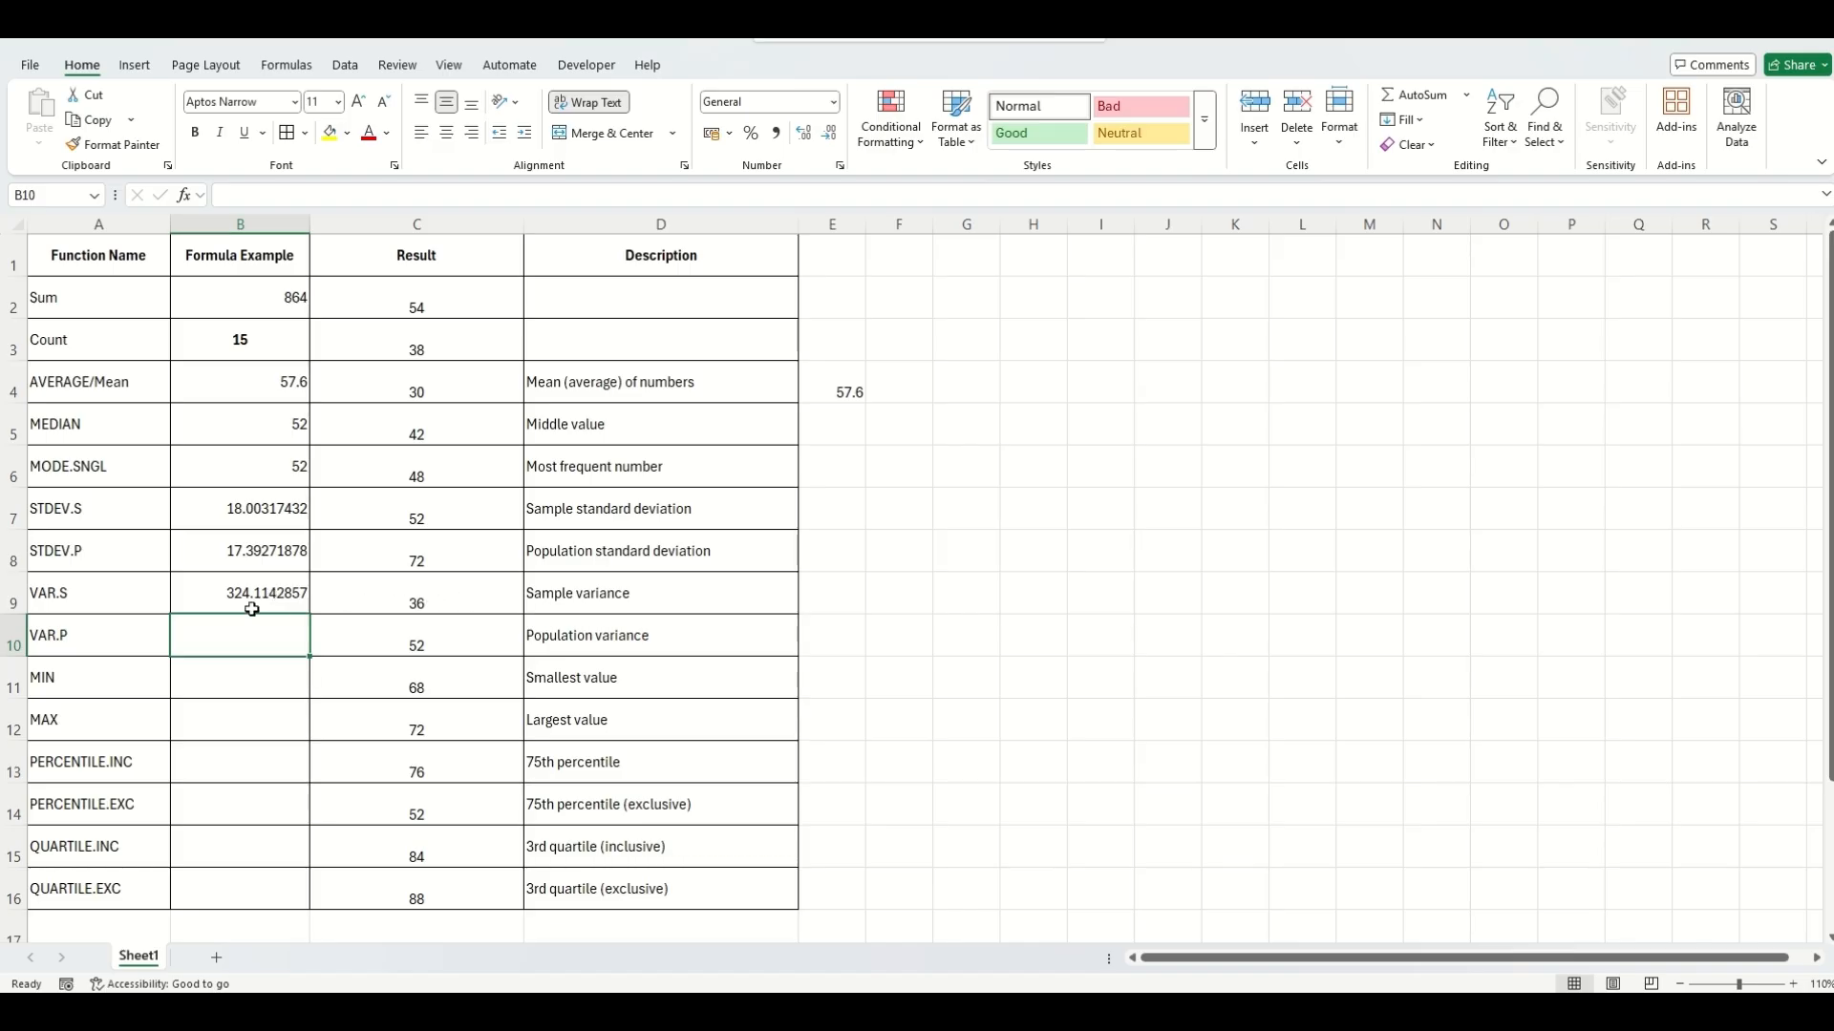
- Cross-check the sample variance in cell E9 by squaring the sample standard deviation with =B7^2
click(830, 600)
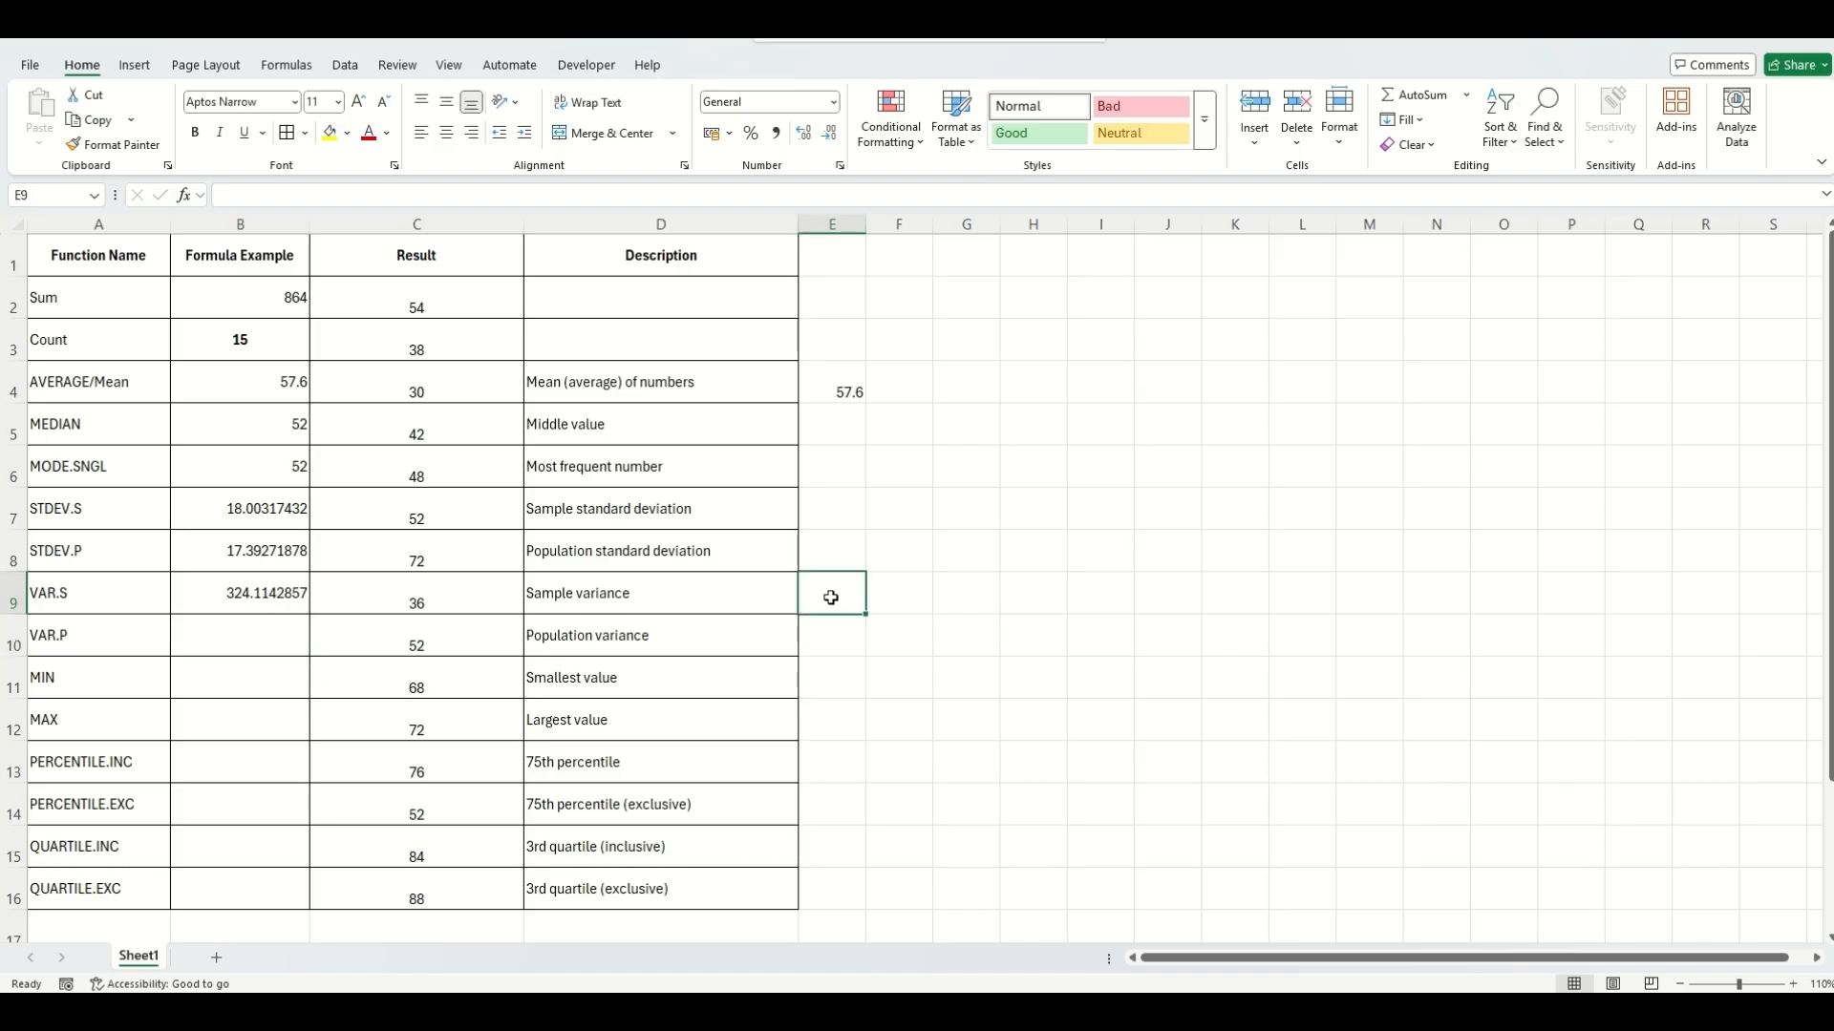
text(=)
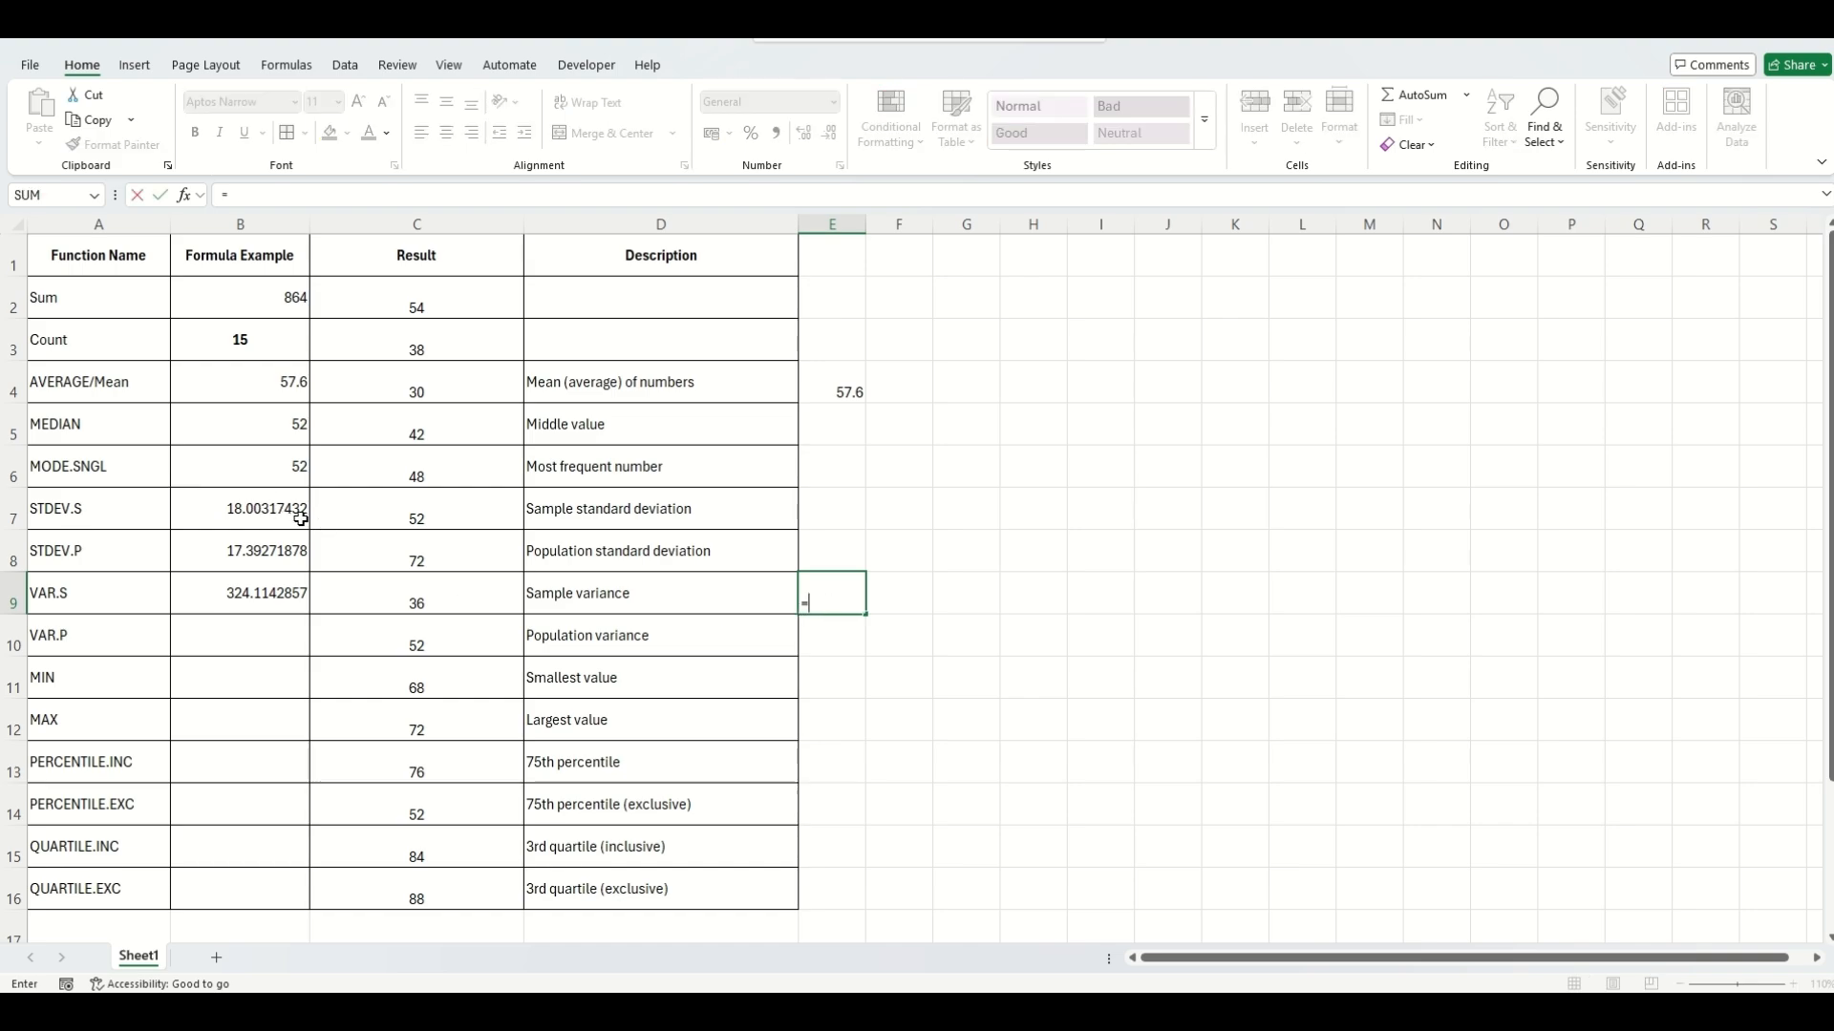
click(272, 506)
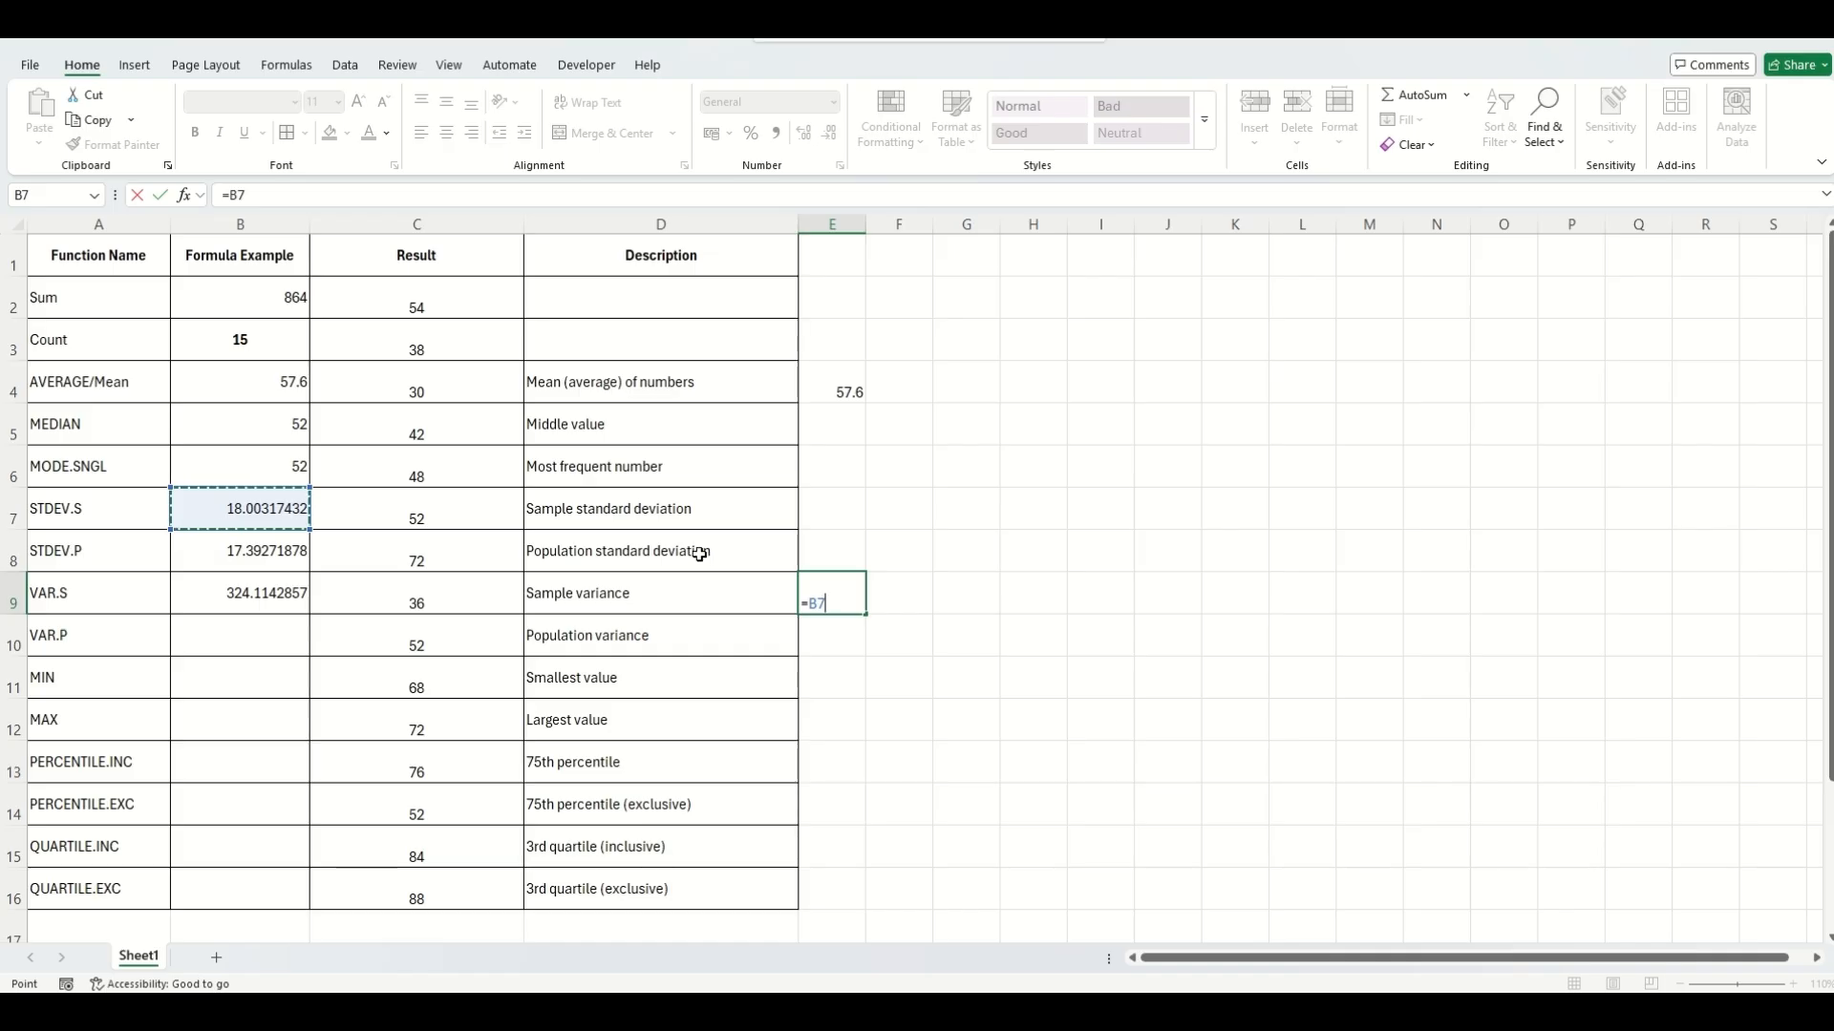
text(^2)
key(Return)
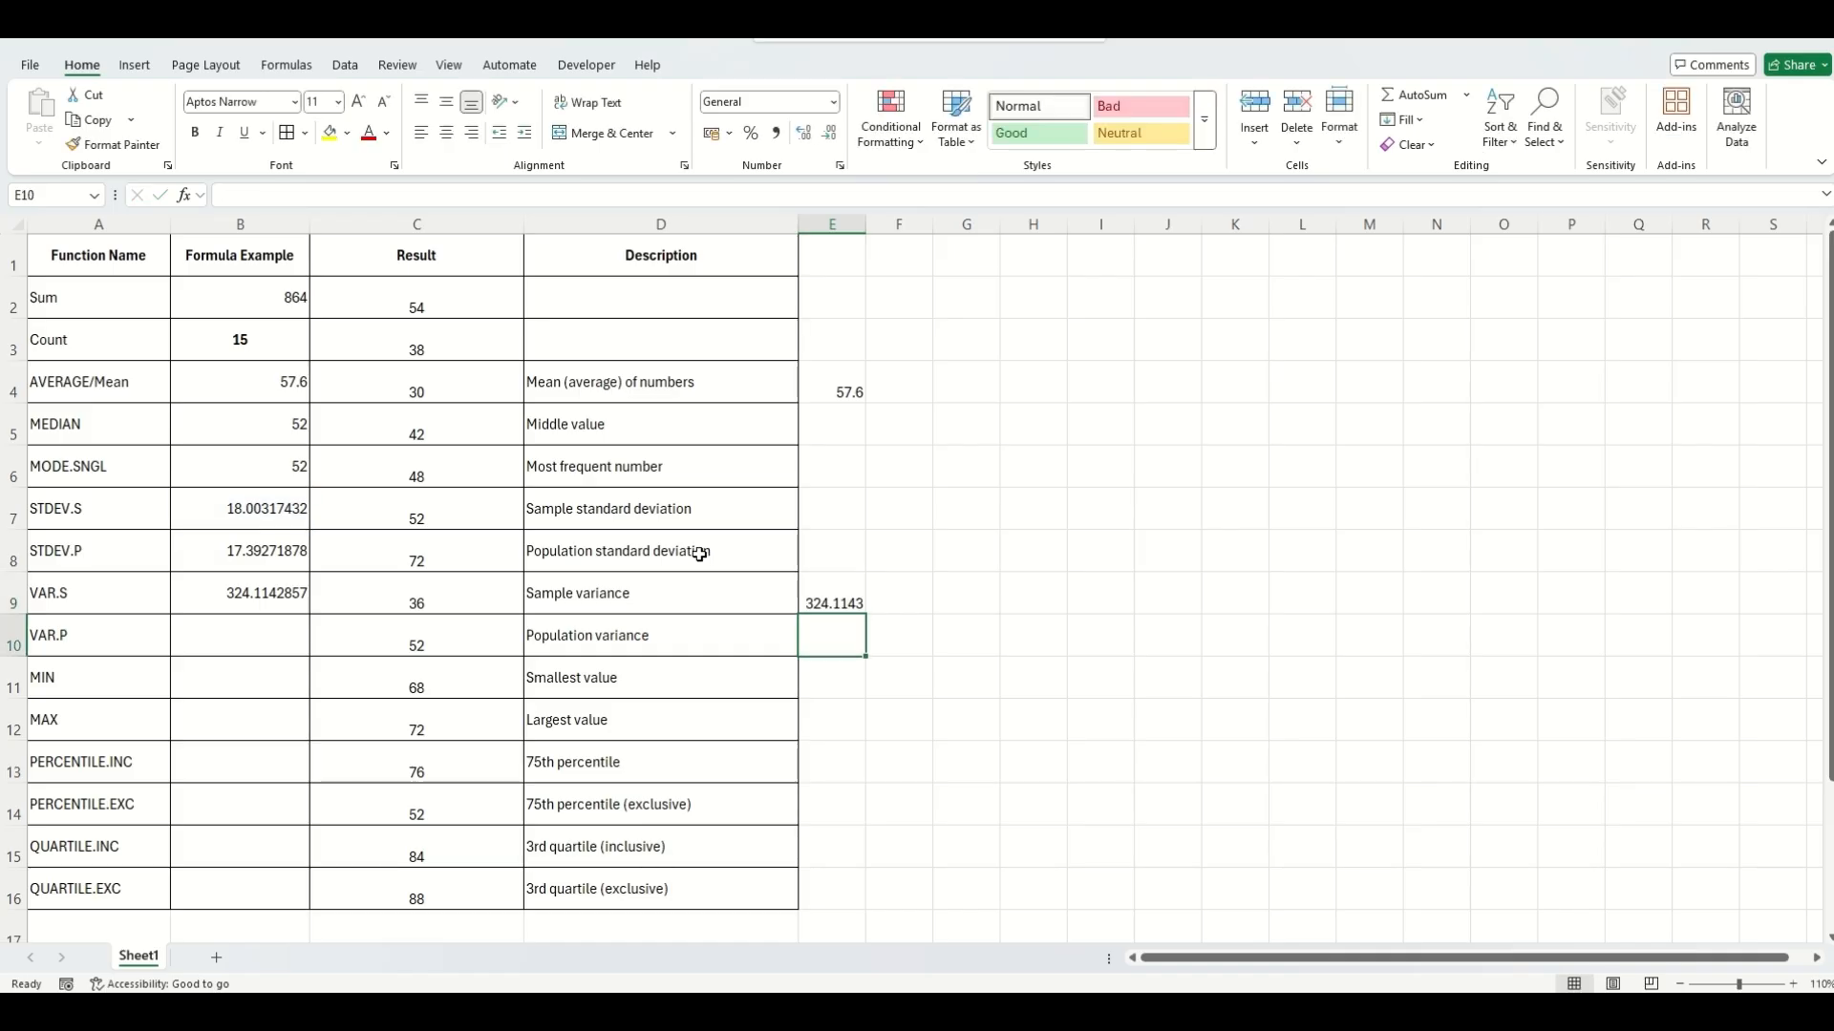
- Calculate a check value for the population variance in cell E10 by squaring the population standard deviation with =B8^2
scroll(687, 549, down, 1)
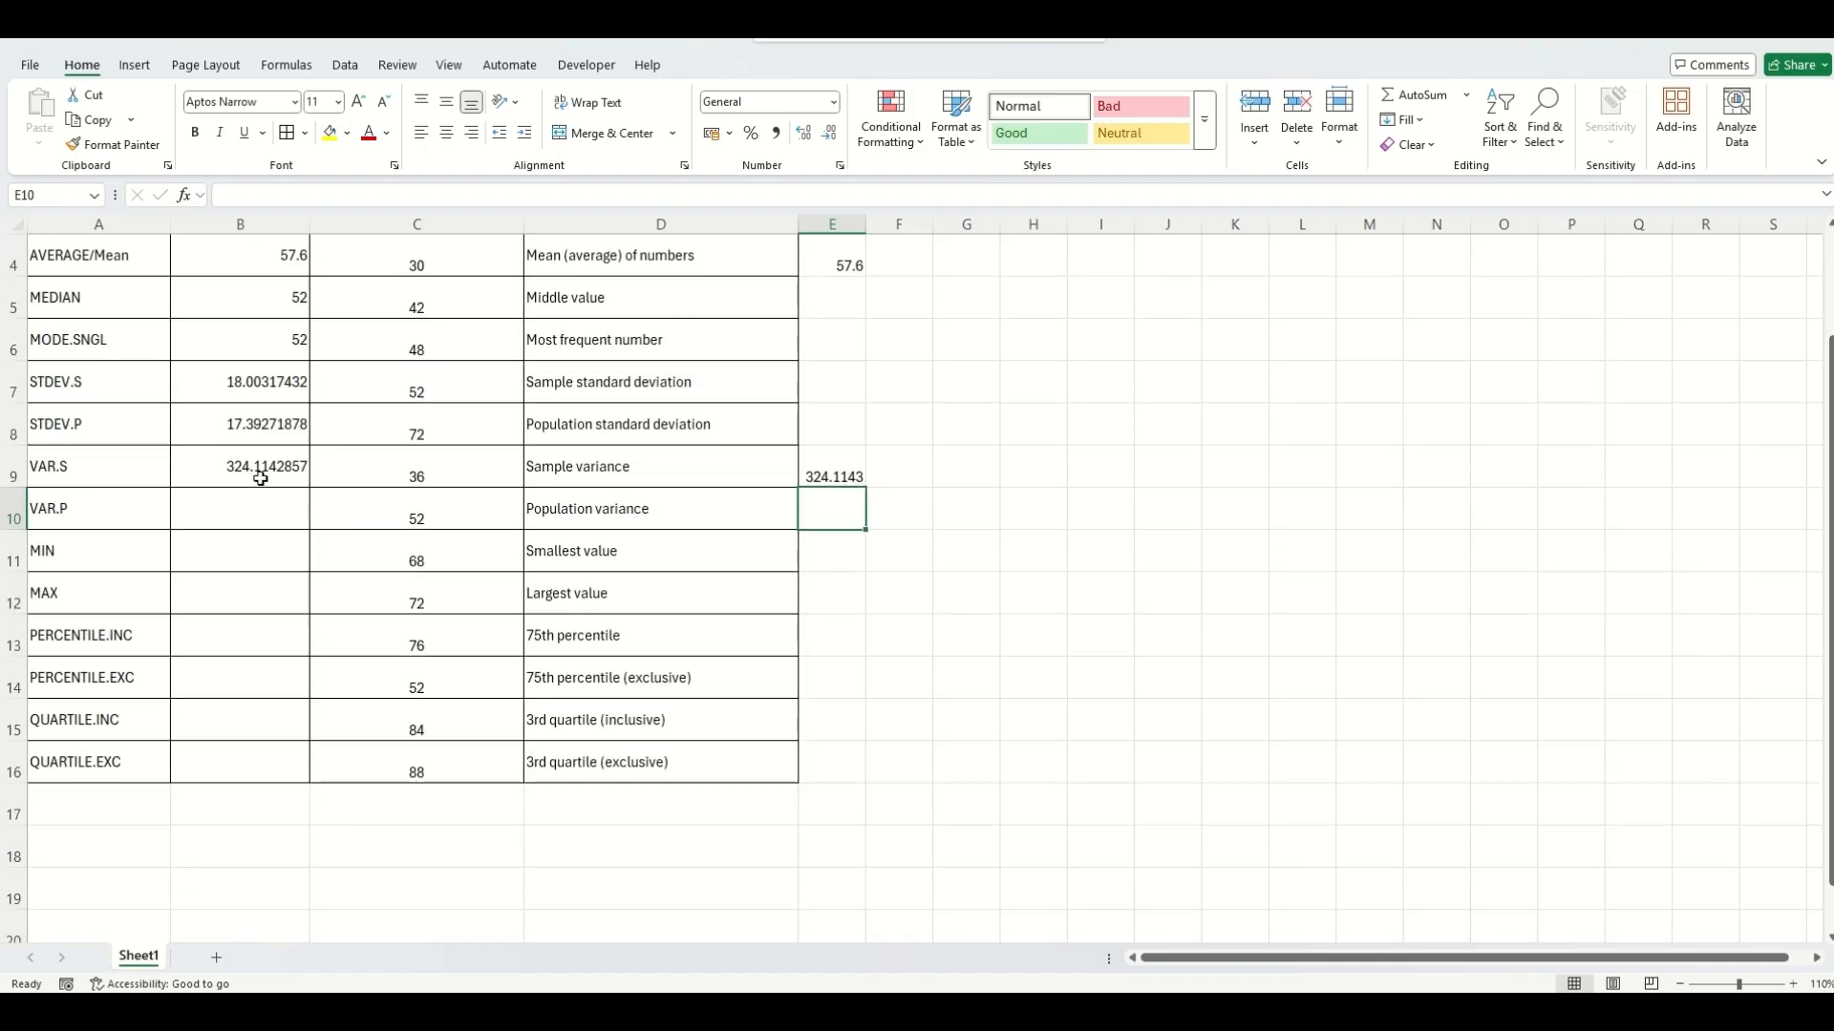
scroll(764, 535, up, 1)
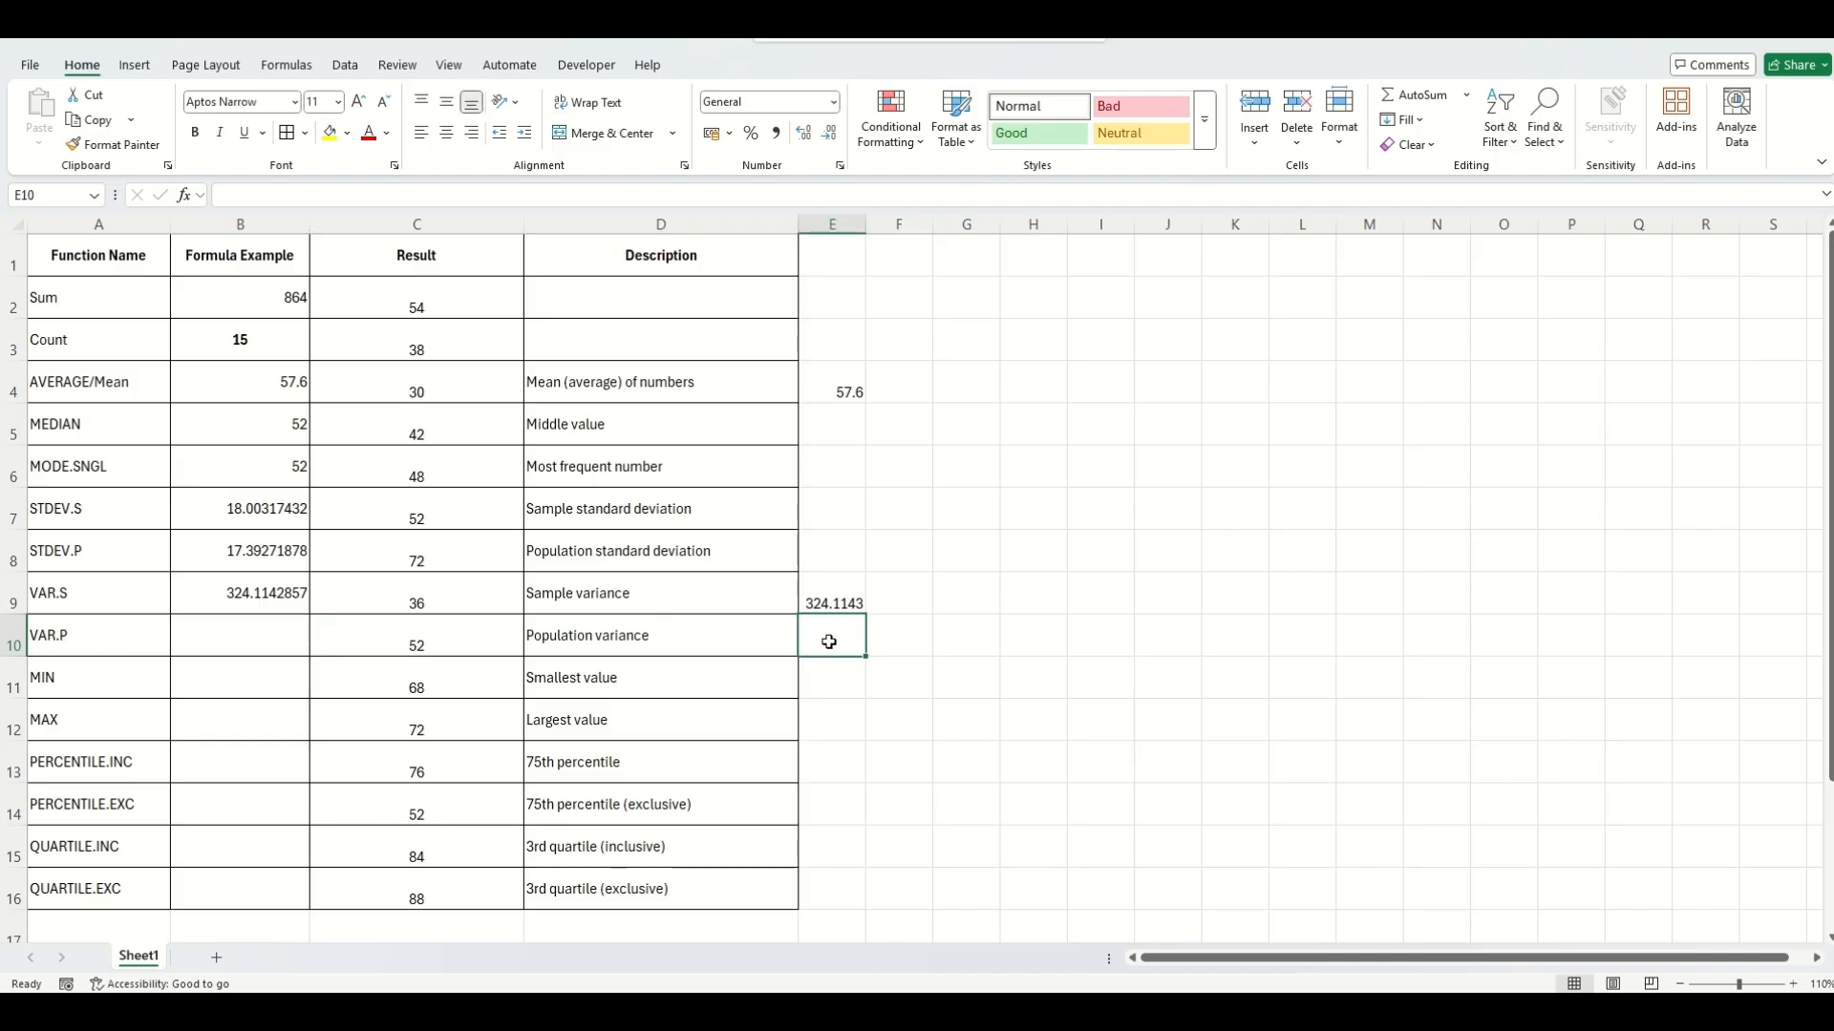
text(=)
click(274, 551)
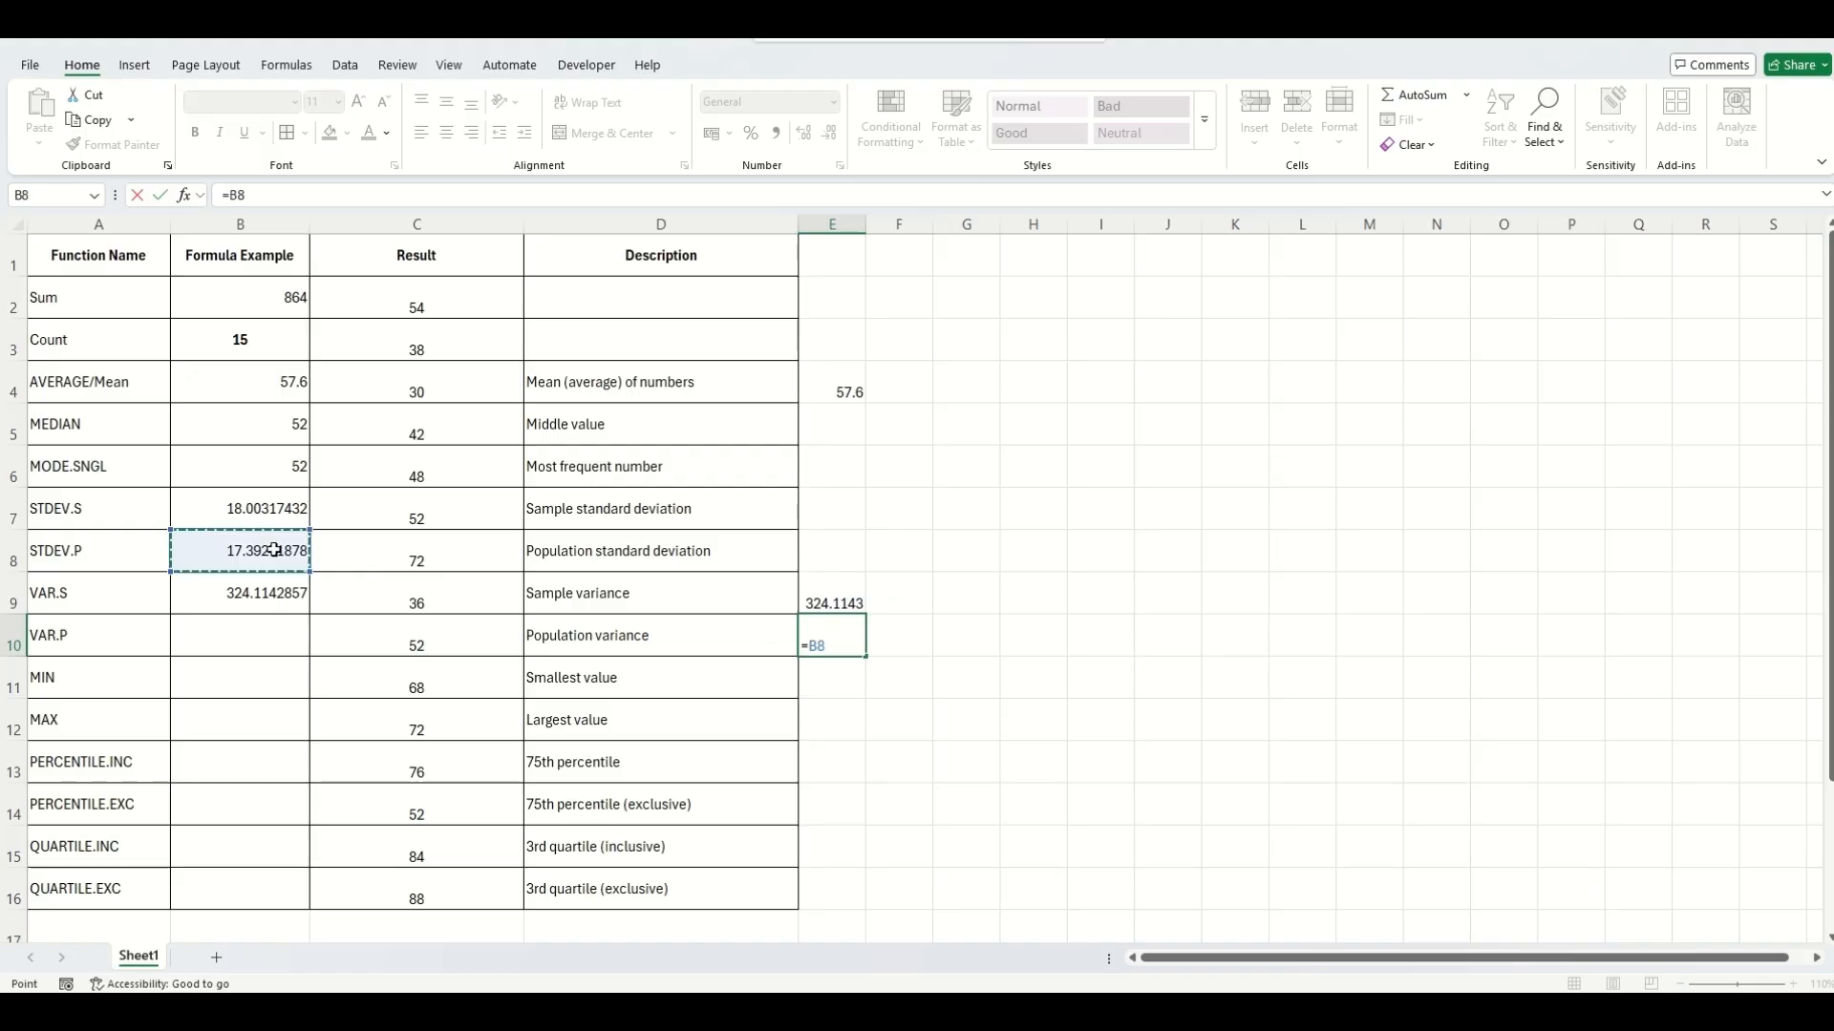
text(^2)
key(Return)
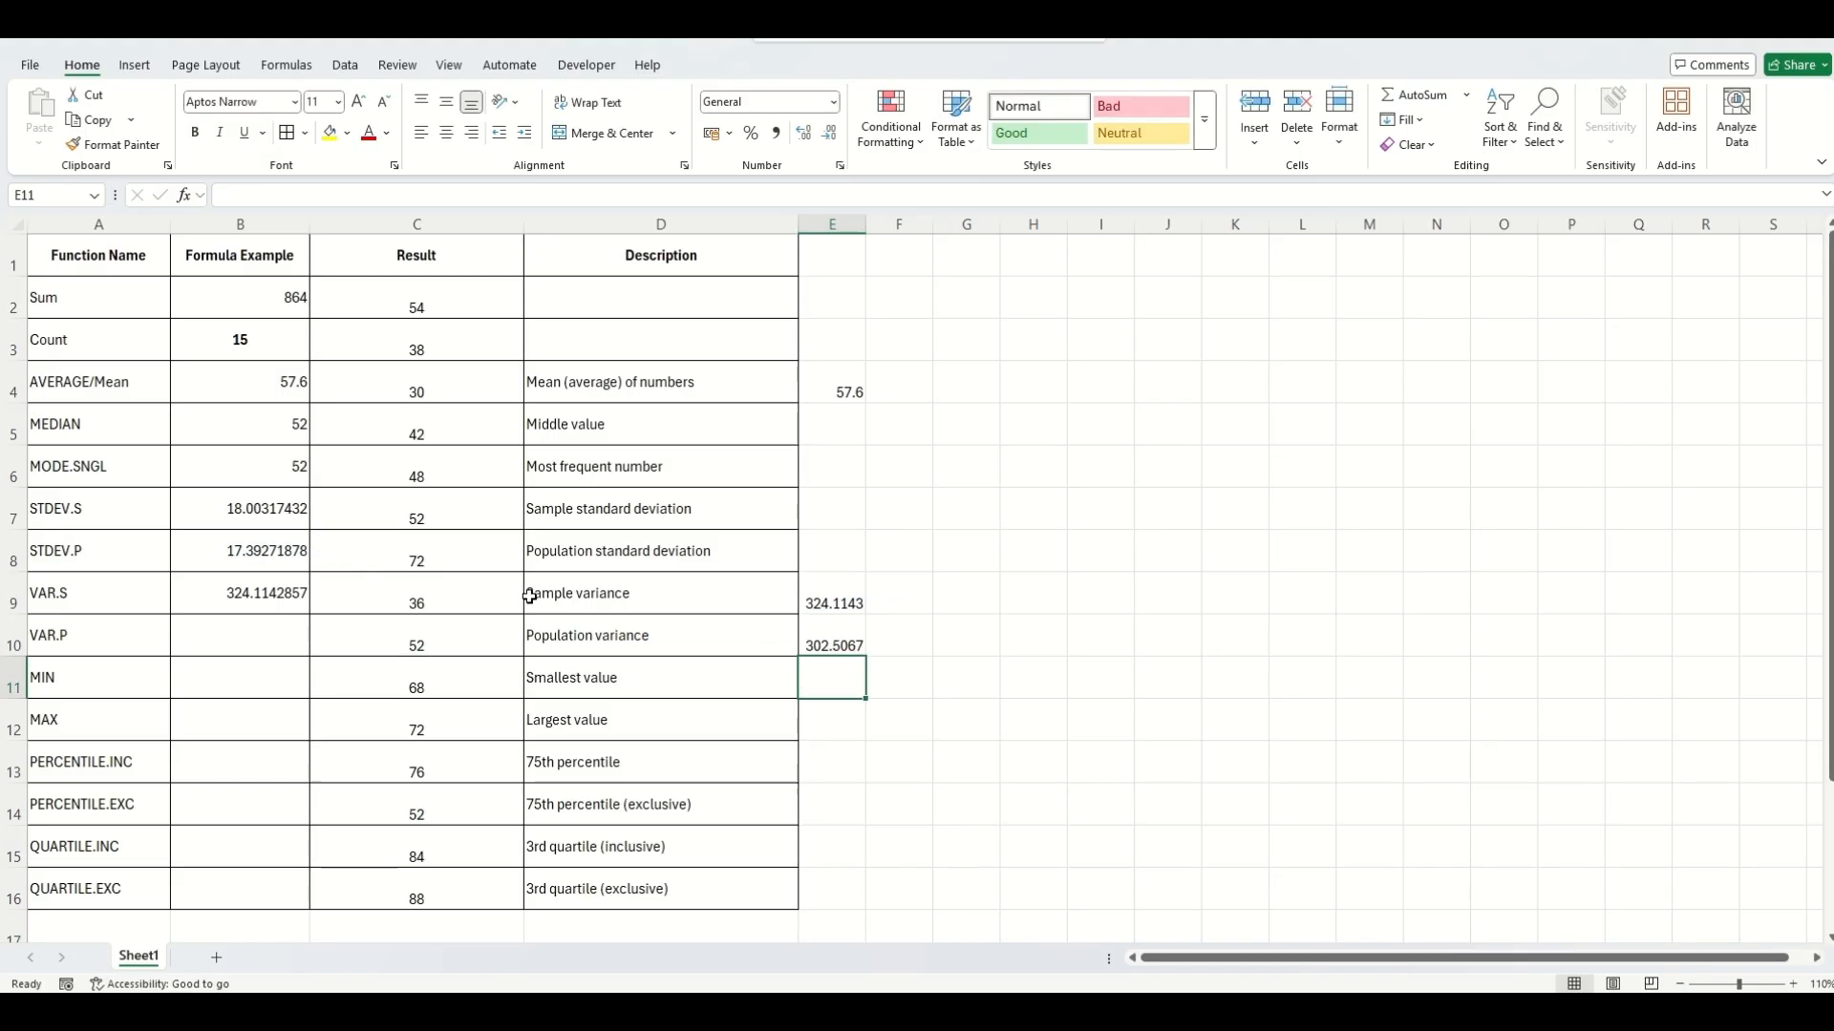
- Enter a VAR.P formula over C2:C16 in cell B10 and compare it with the squared deviation in E10
click(225, 649)
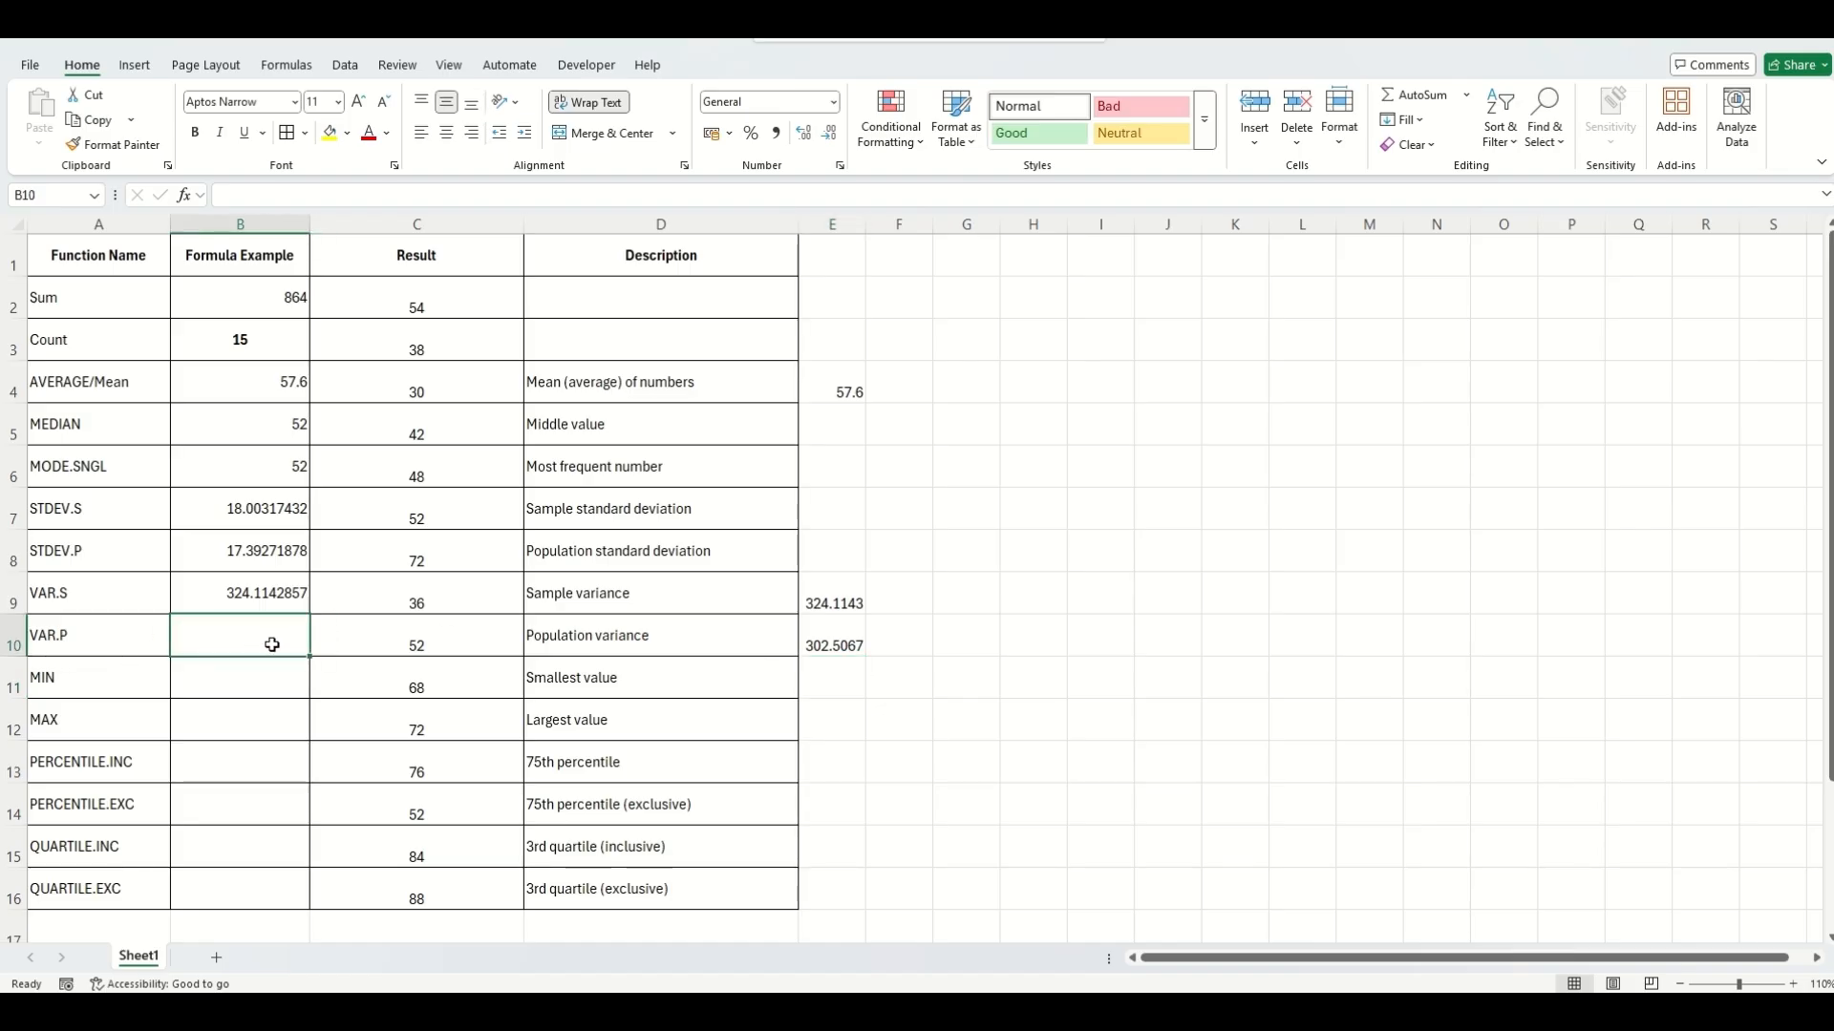
text(=)
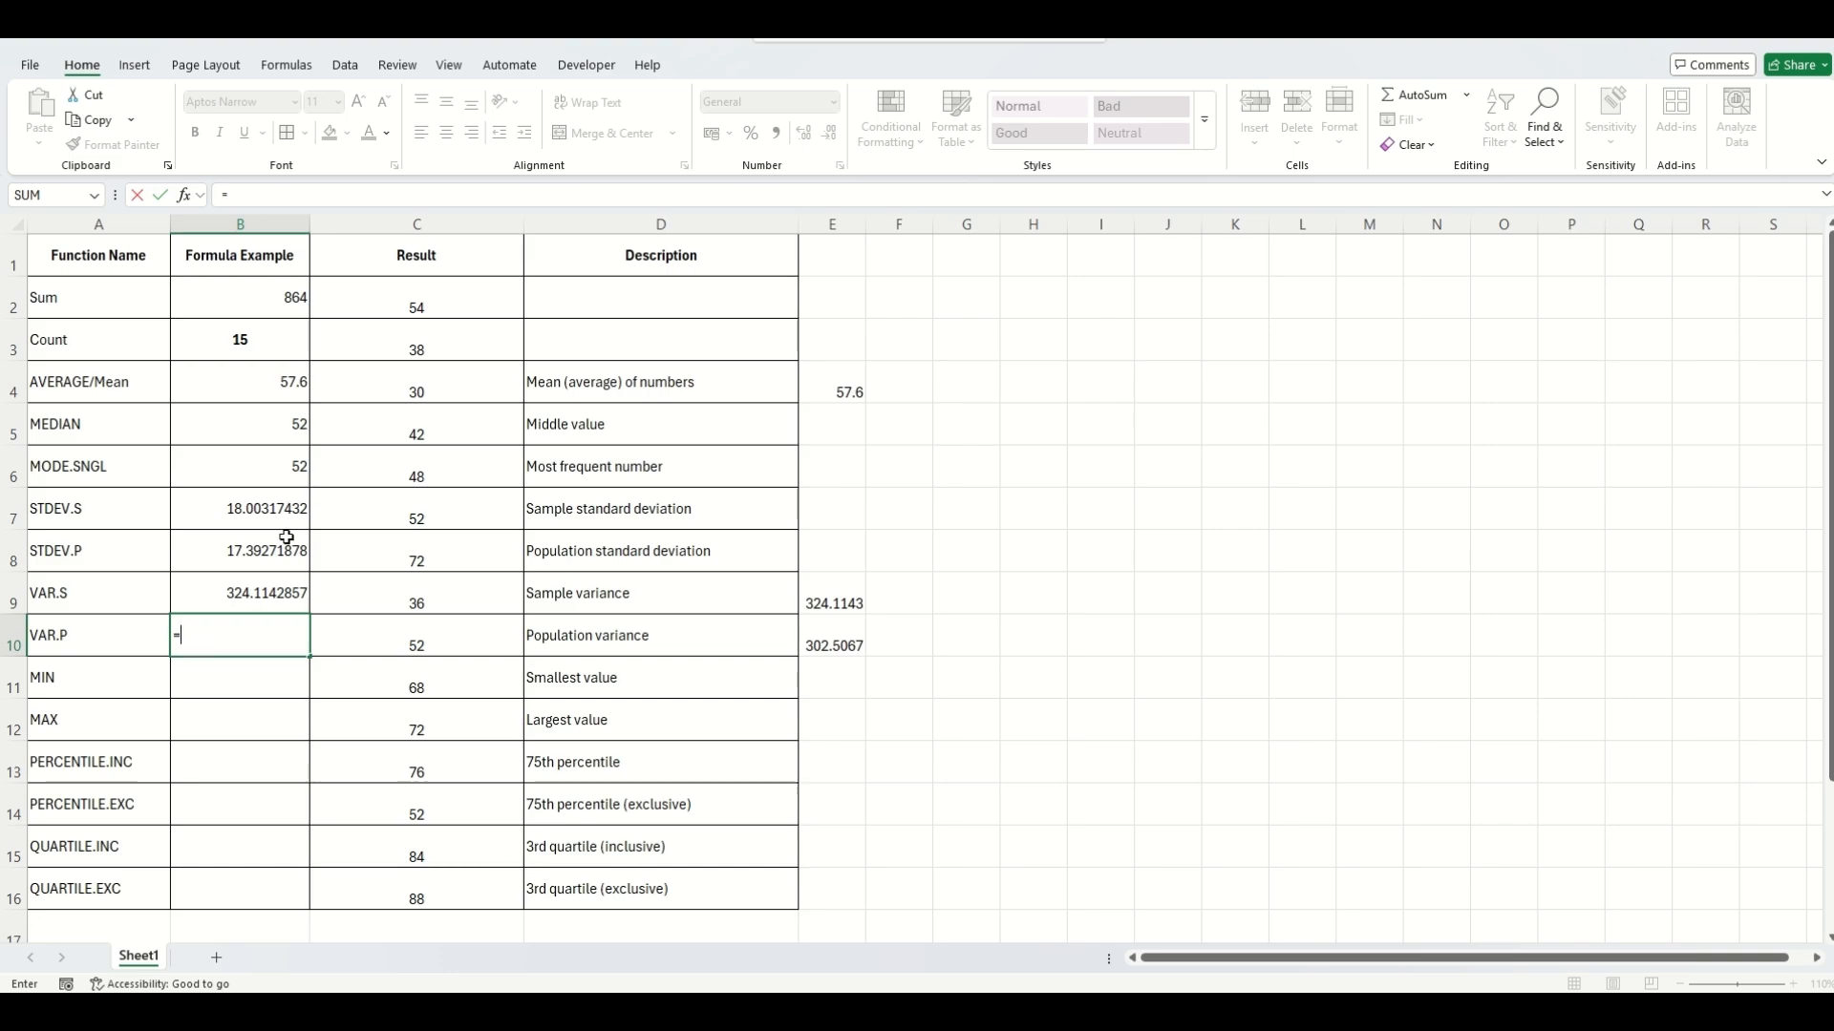
text(var)
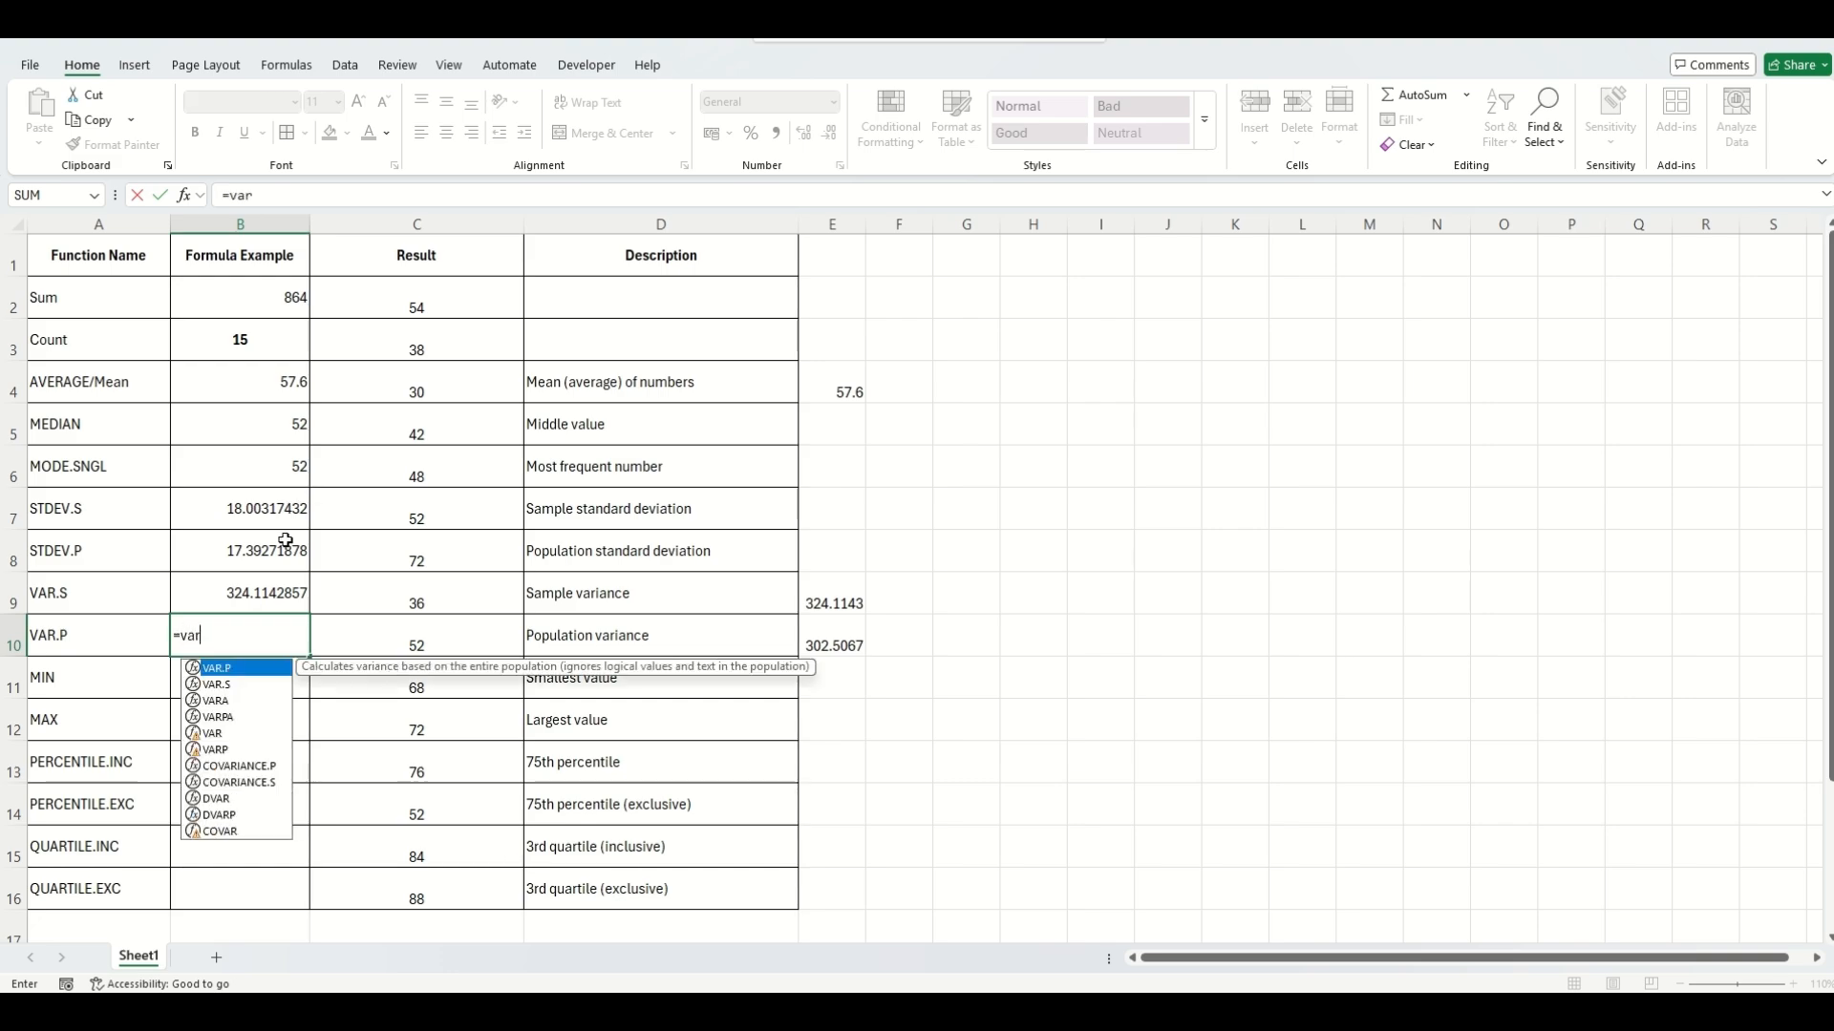
key(Tab)
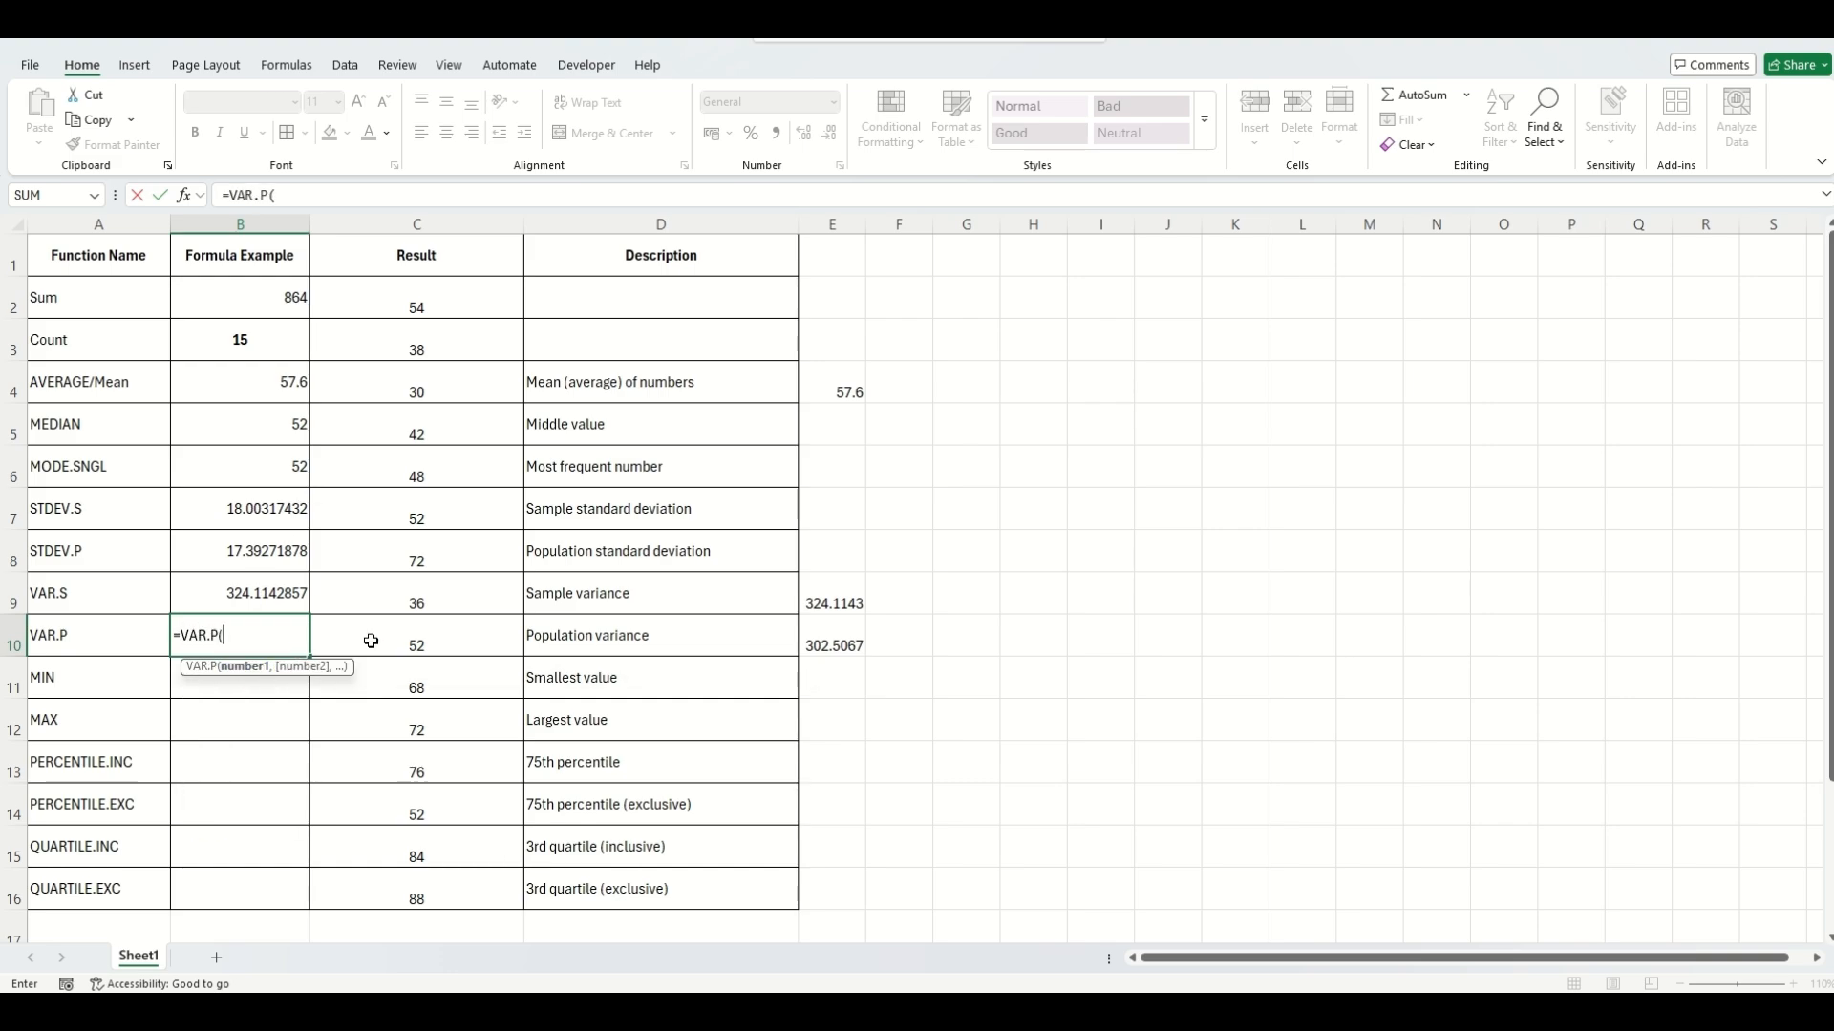
drag(412, 297, 450, 872)
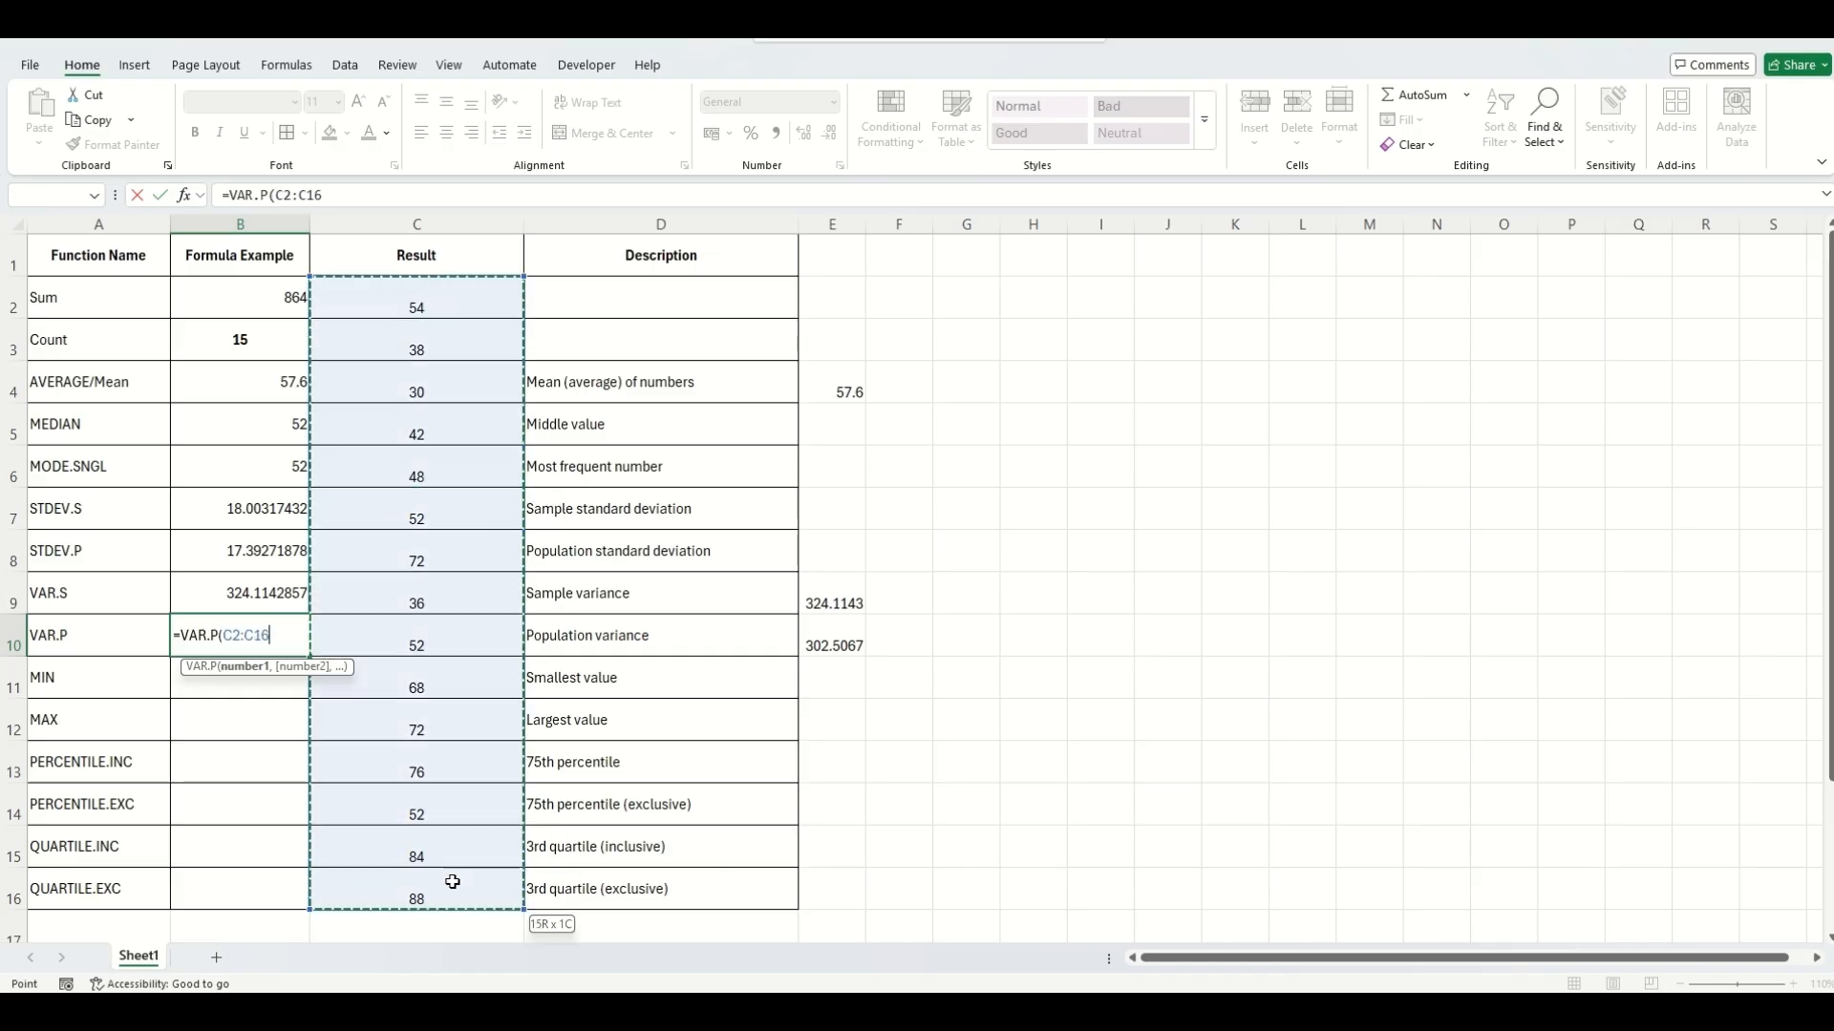
key(Return)
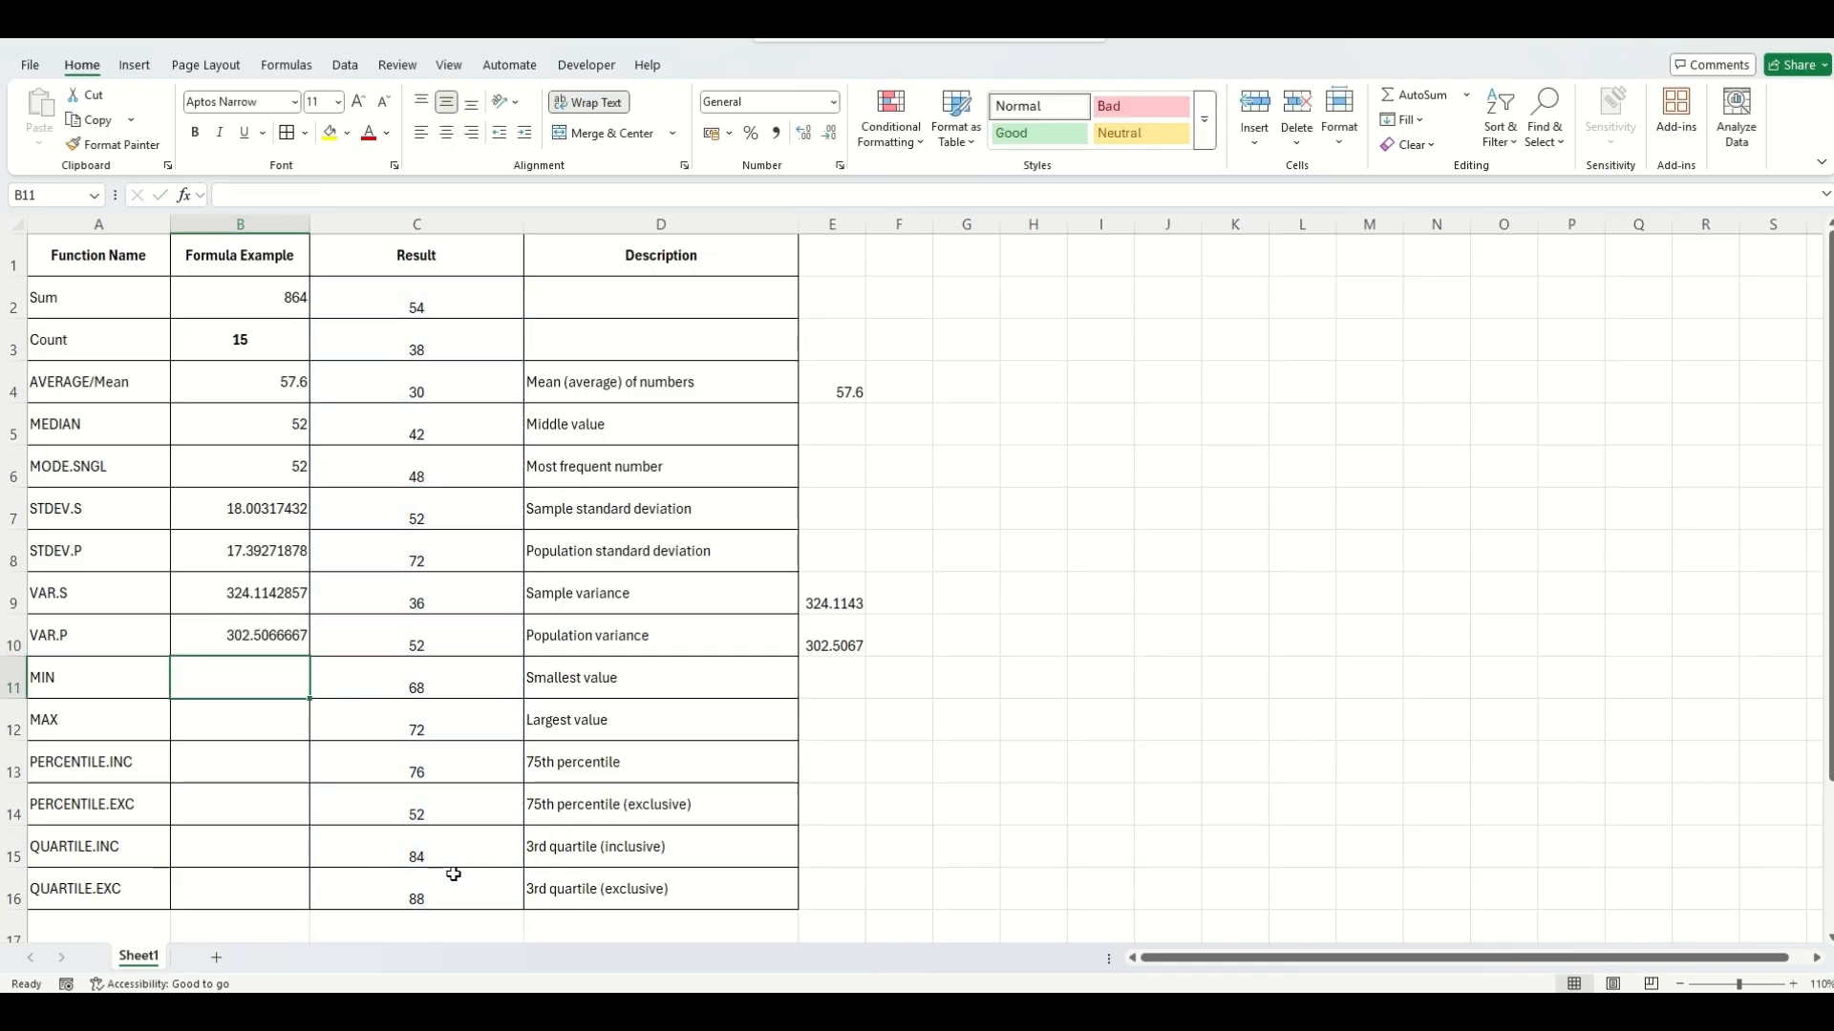
click(265, 651)
click(832, 646)
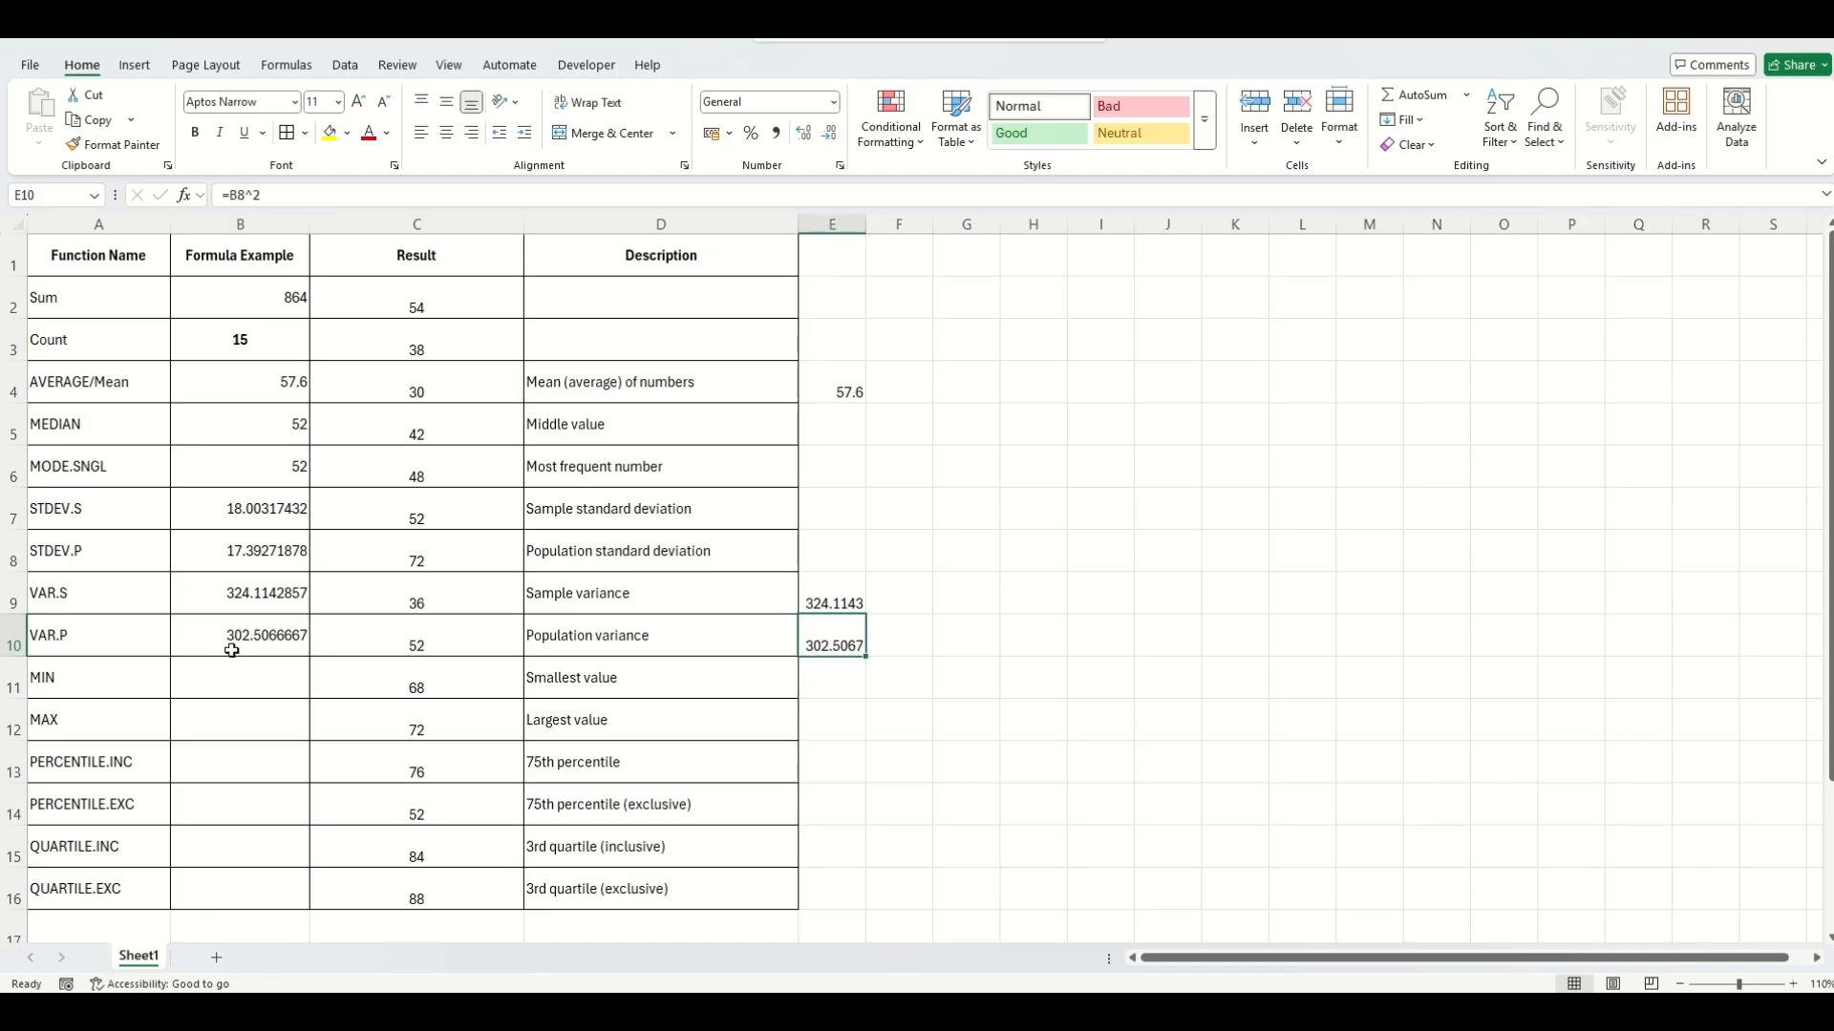
drag(231, 650, 416, 638)
click(833, 645)
- Enter a MIN formula over C2:C16 in cell B11 to find the smallest value
click(209, 673)
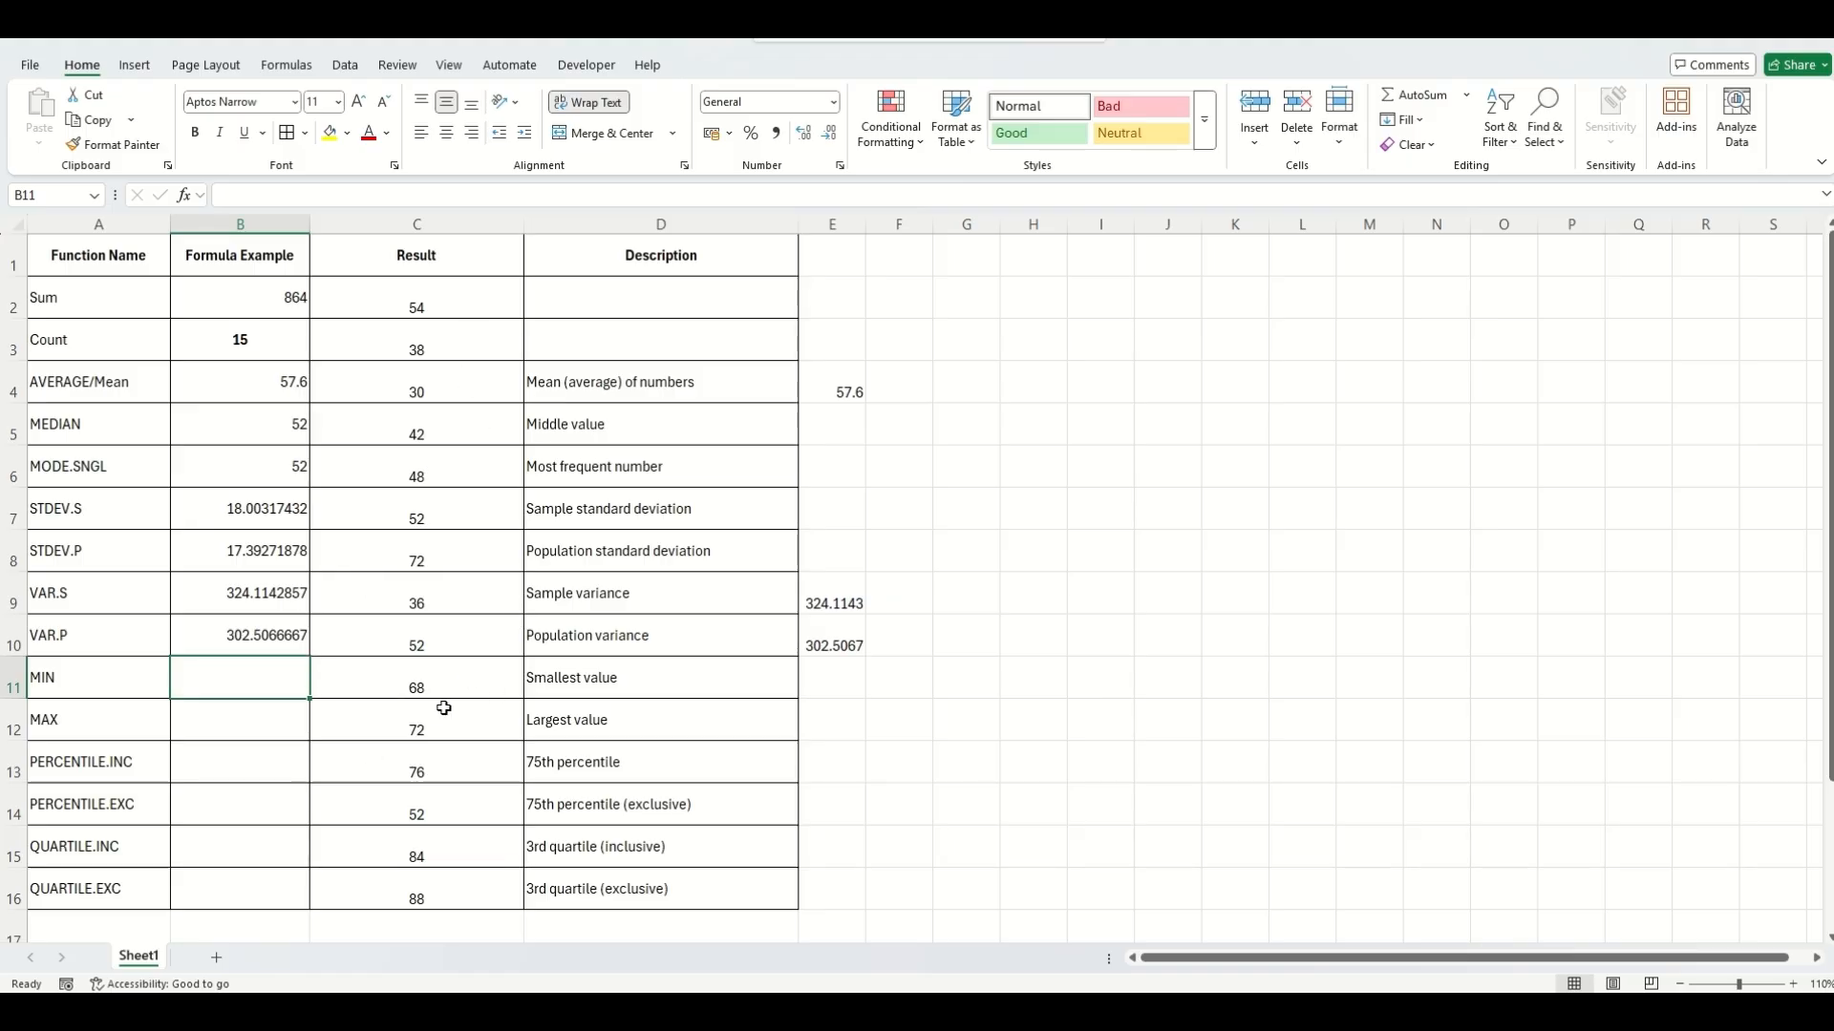
text(=)
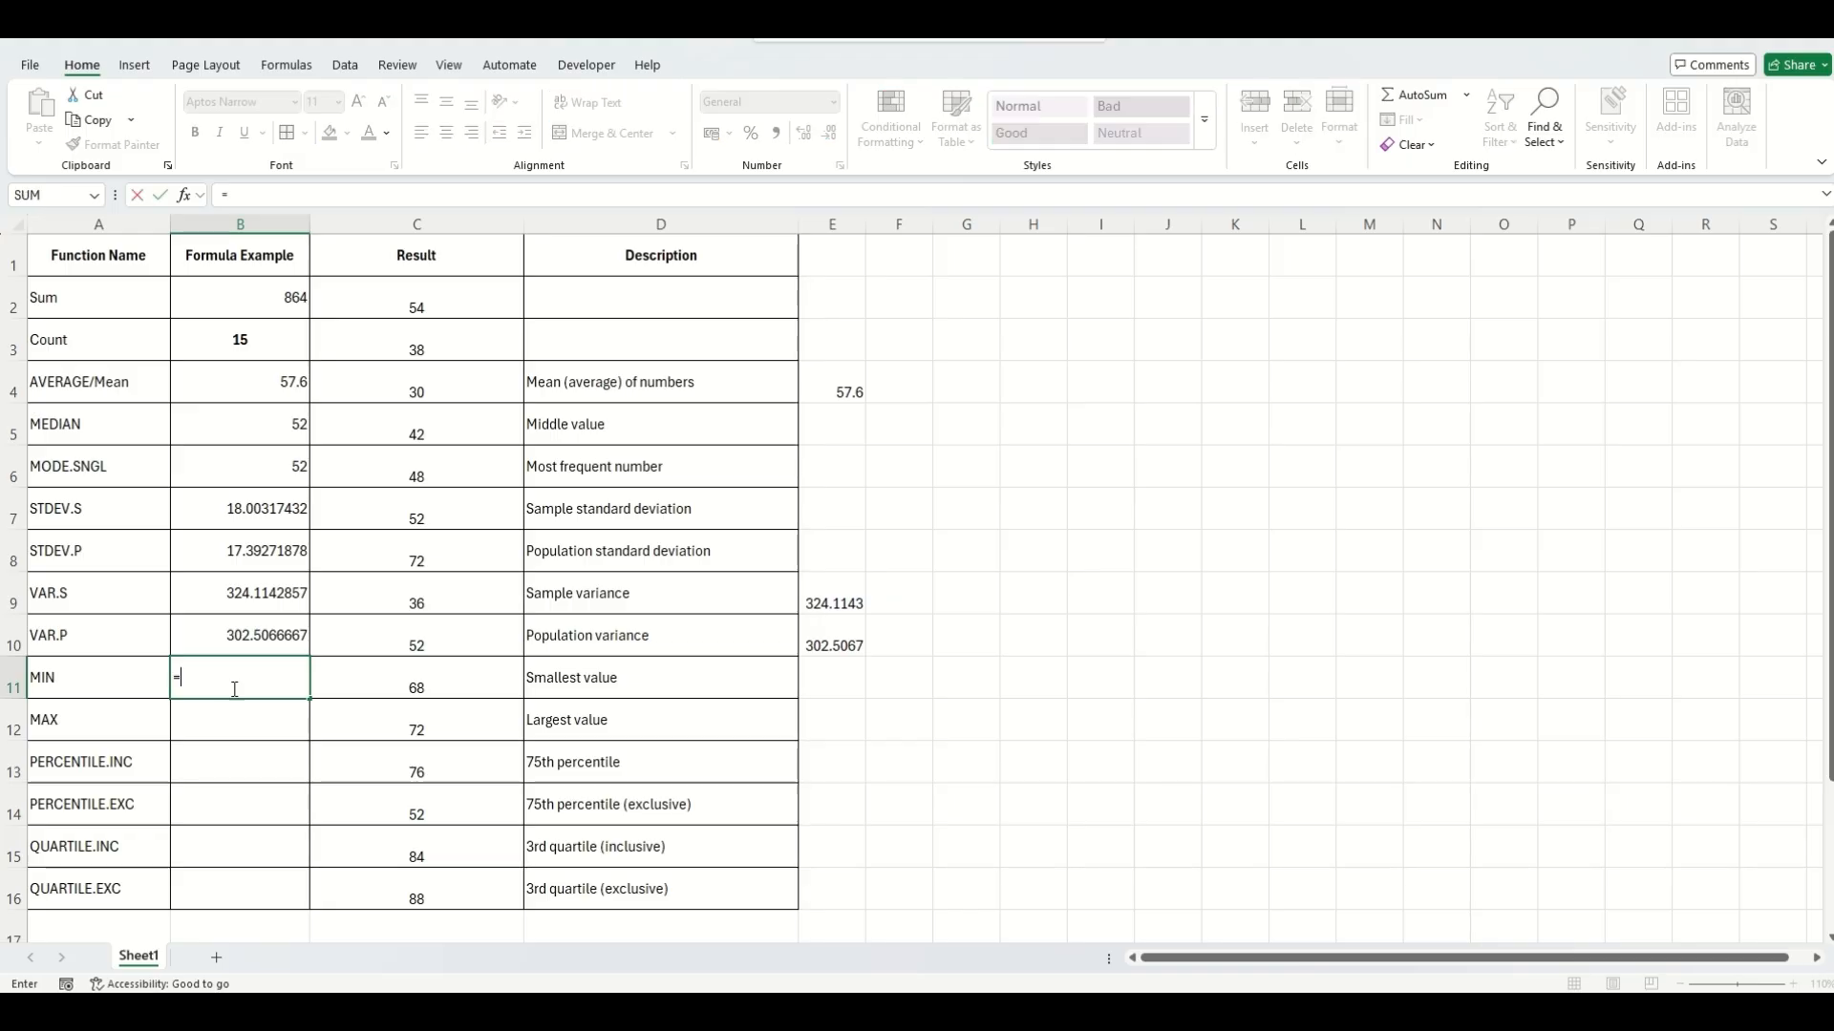
text(min)
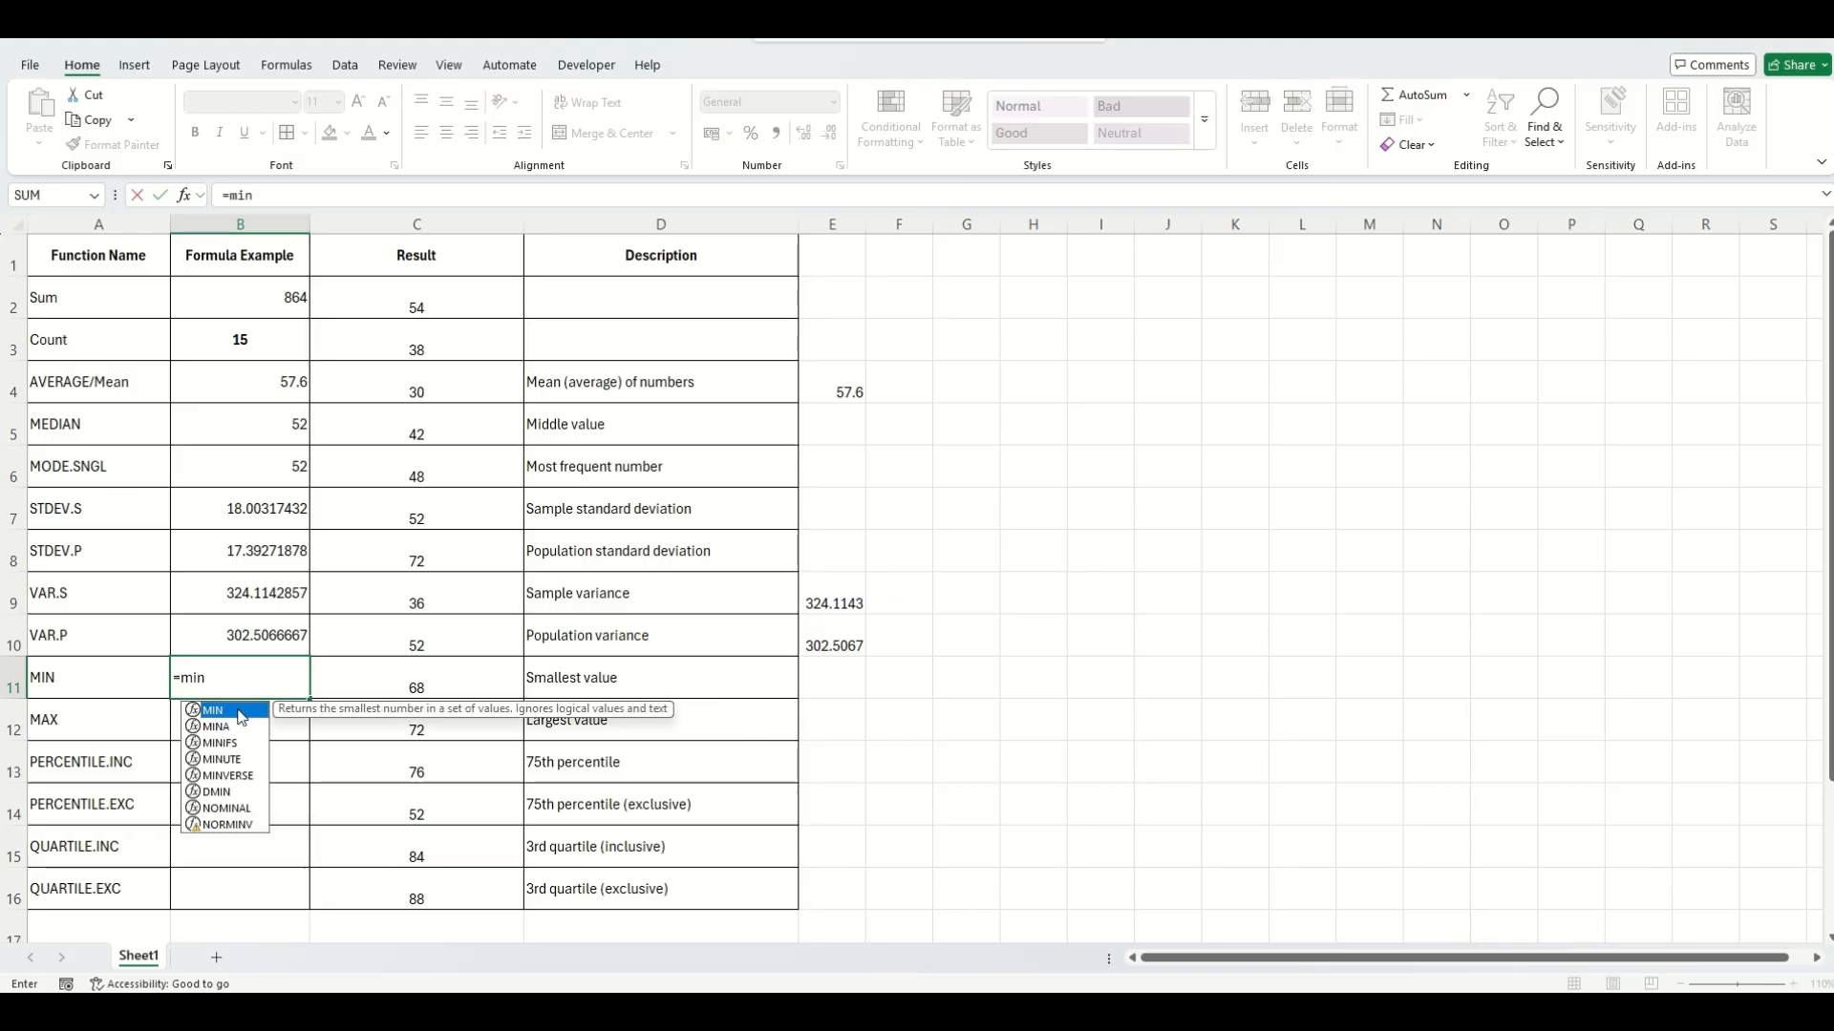
double_click(241, 718)
drag(485, 293, 475, 893)
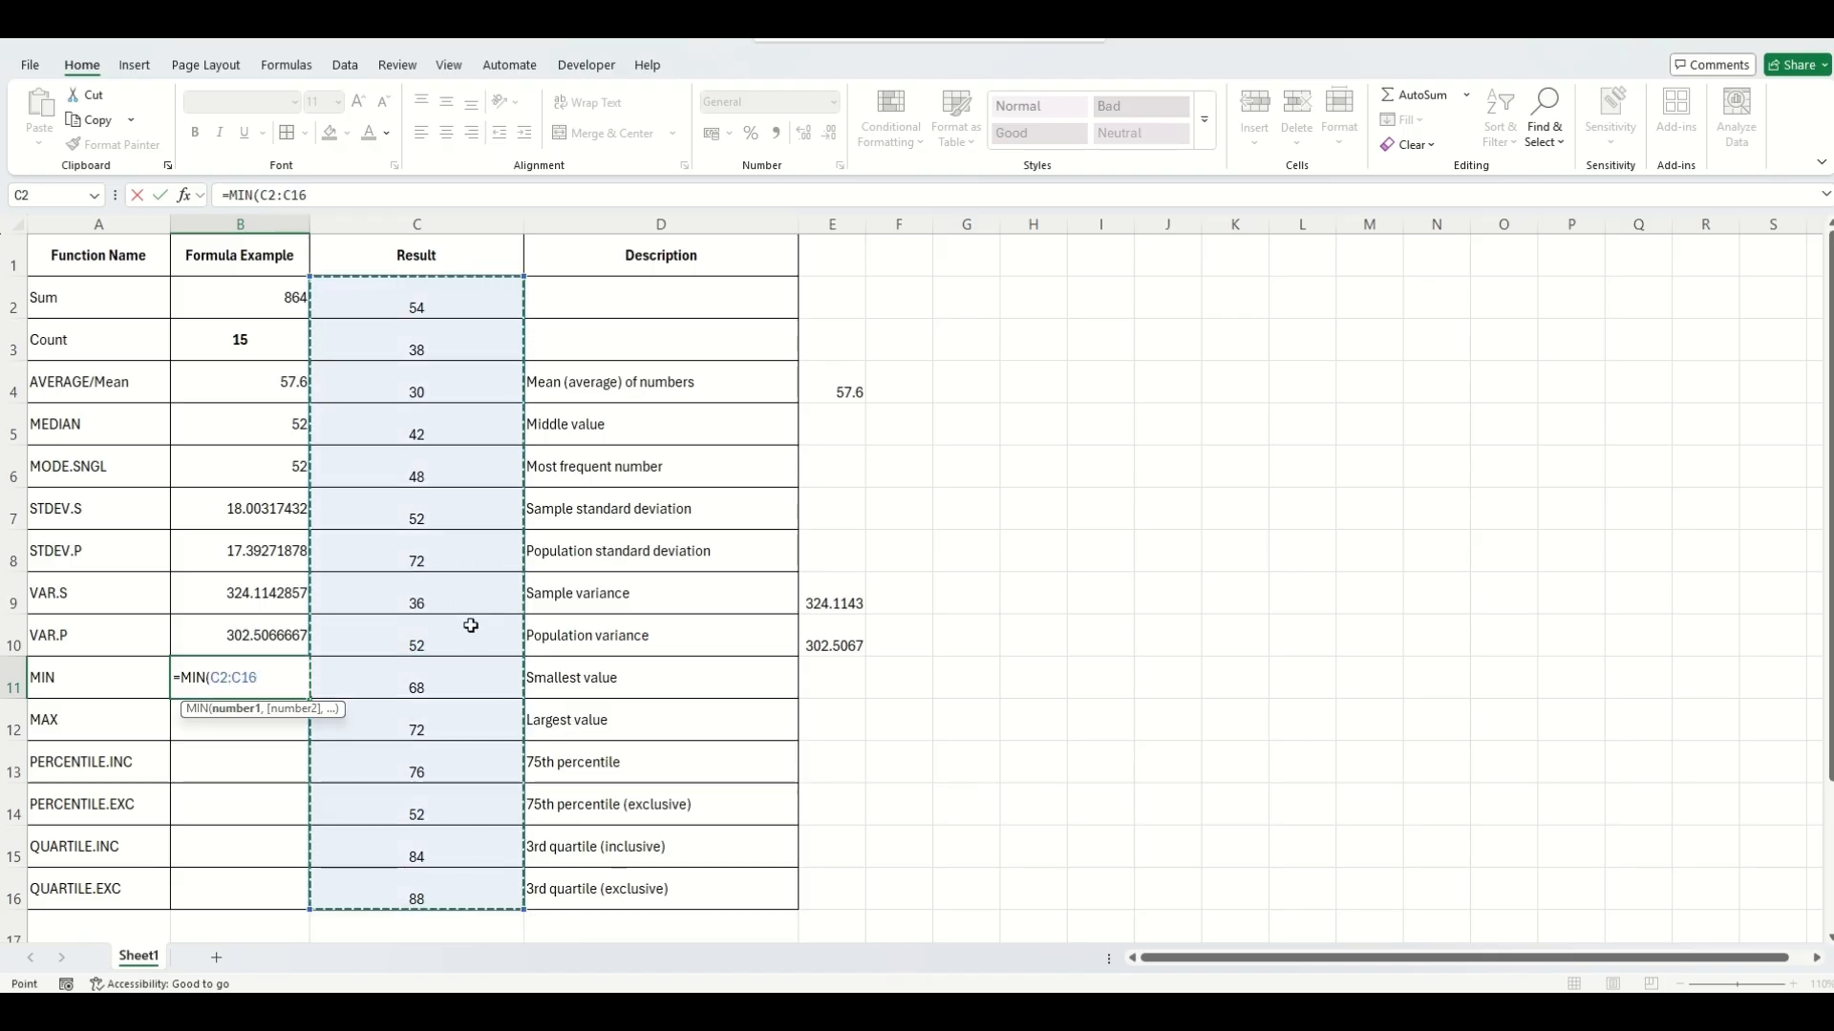
key(Return)
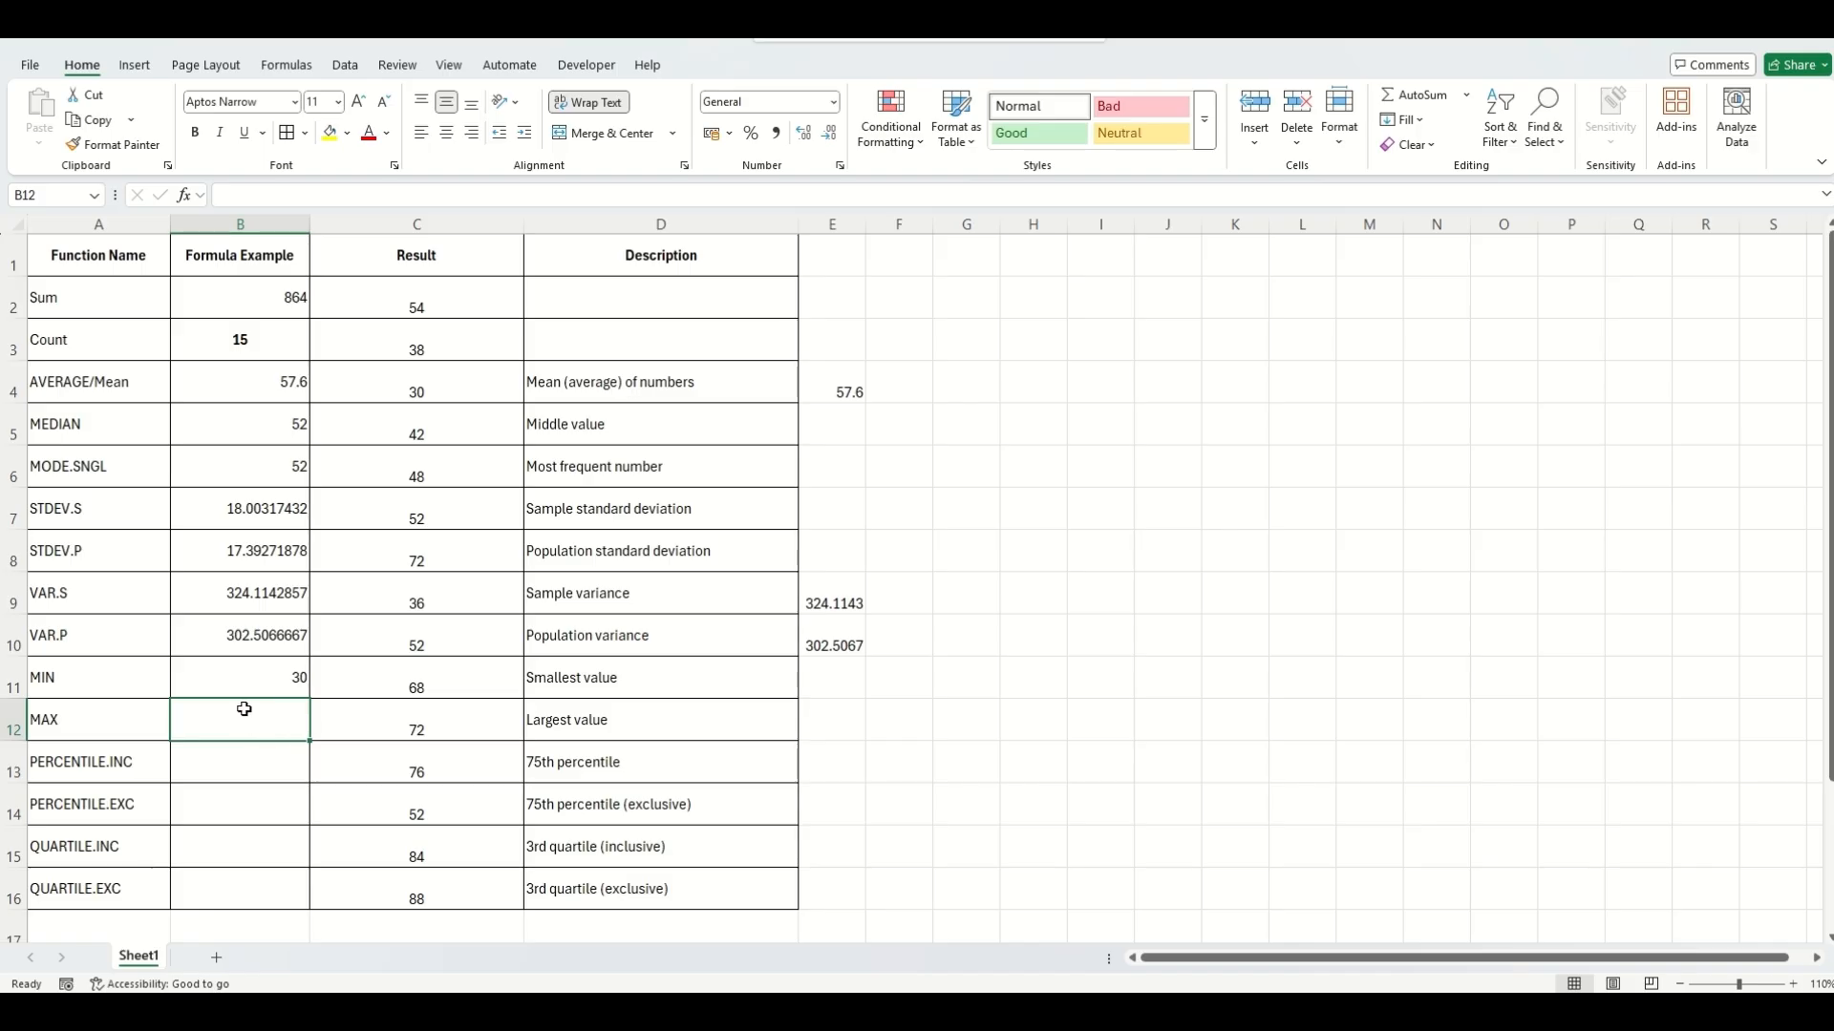
- Enter a MAX formula over C2:C16 in cell B12 to find the largest value
text(=max)
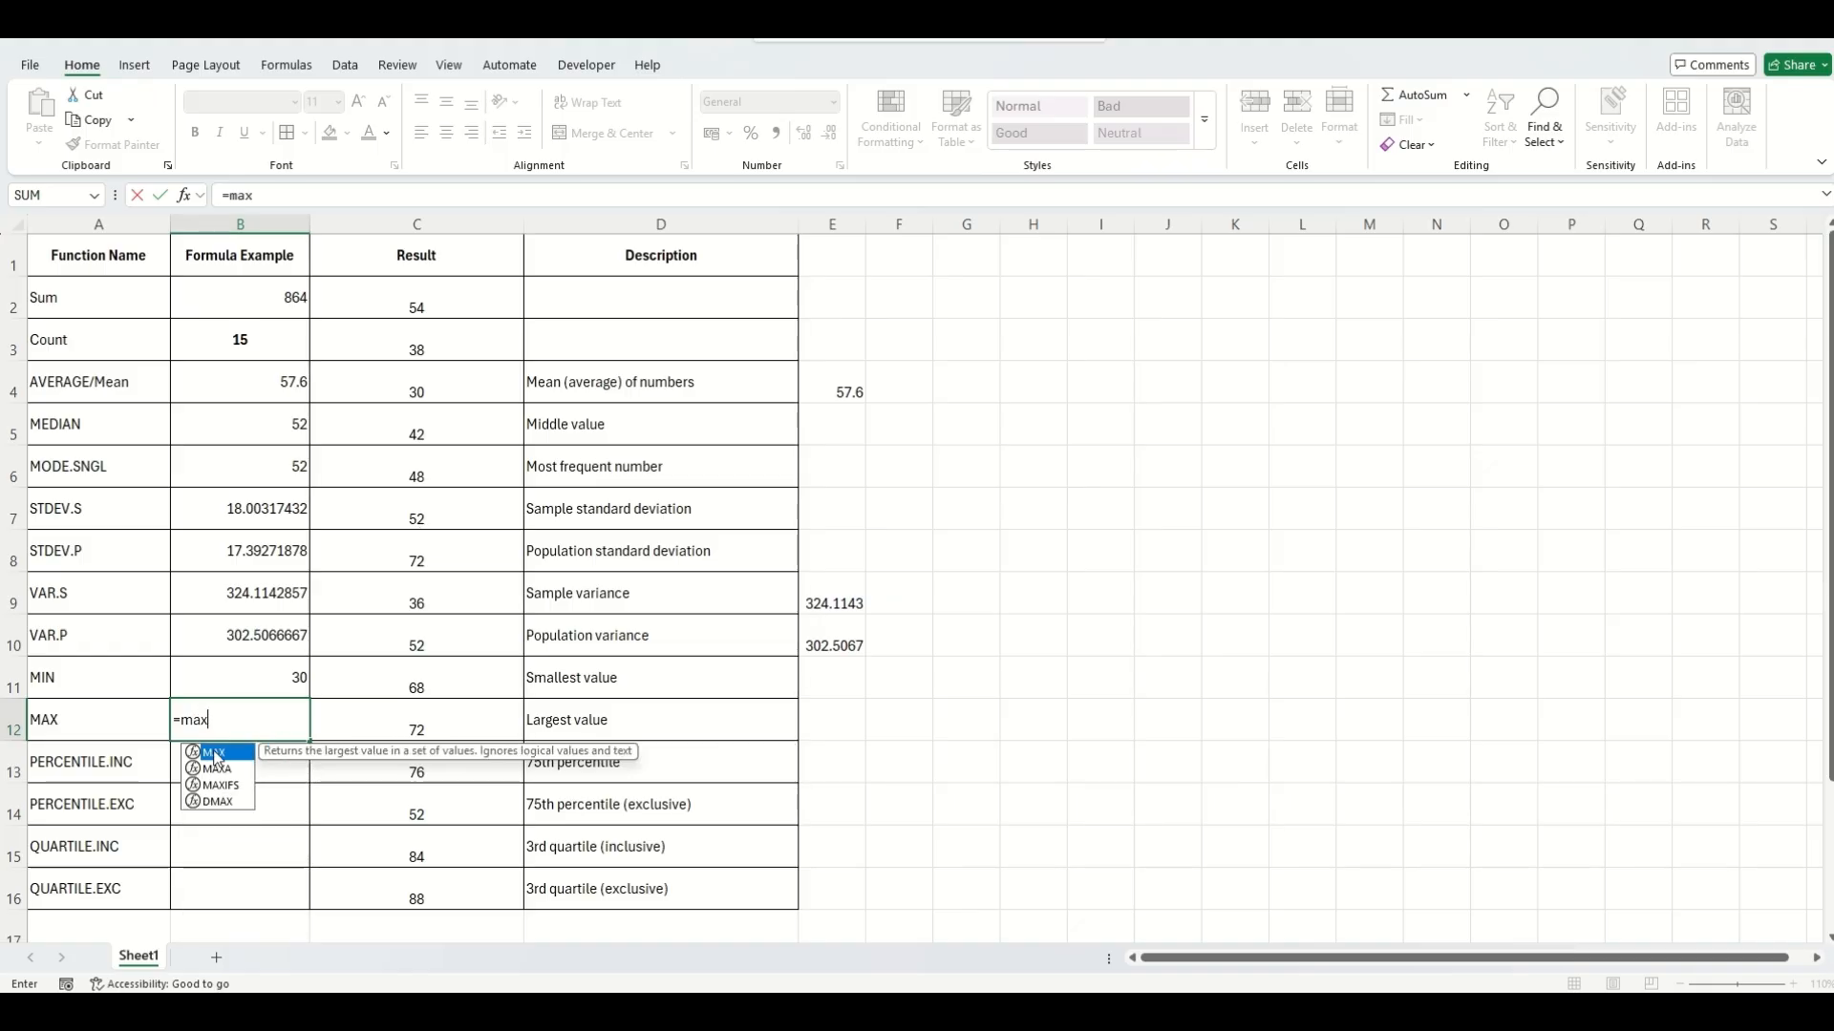
double_click(215, 758)
drag(478, 298, 459, 893)
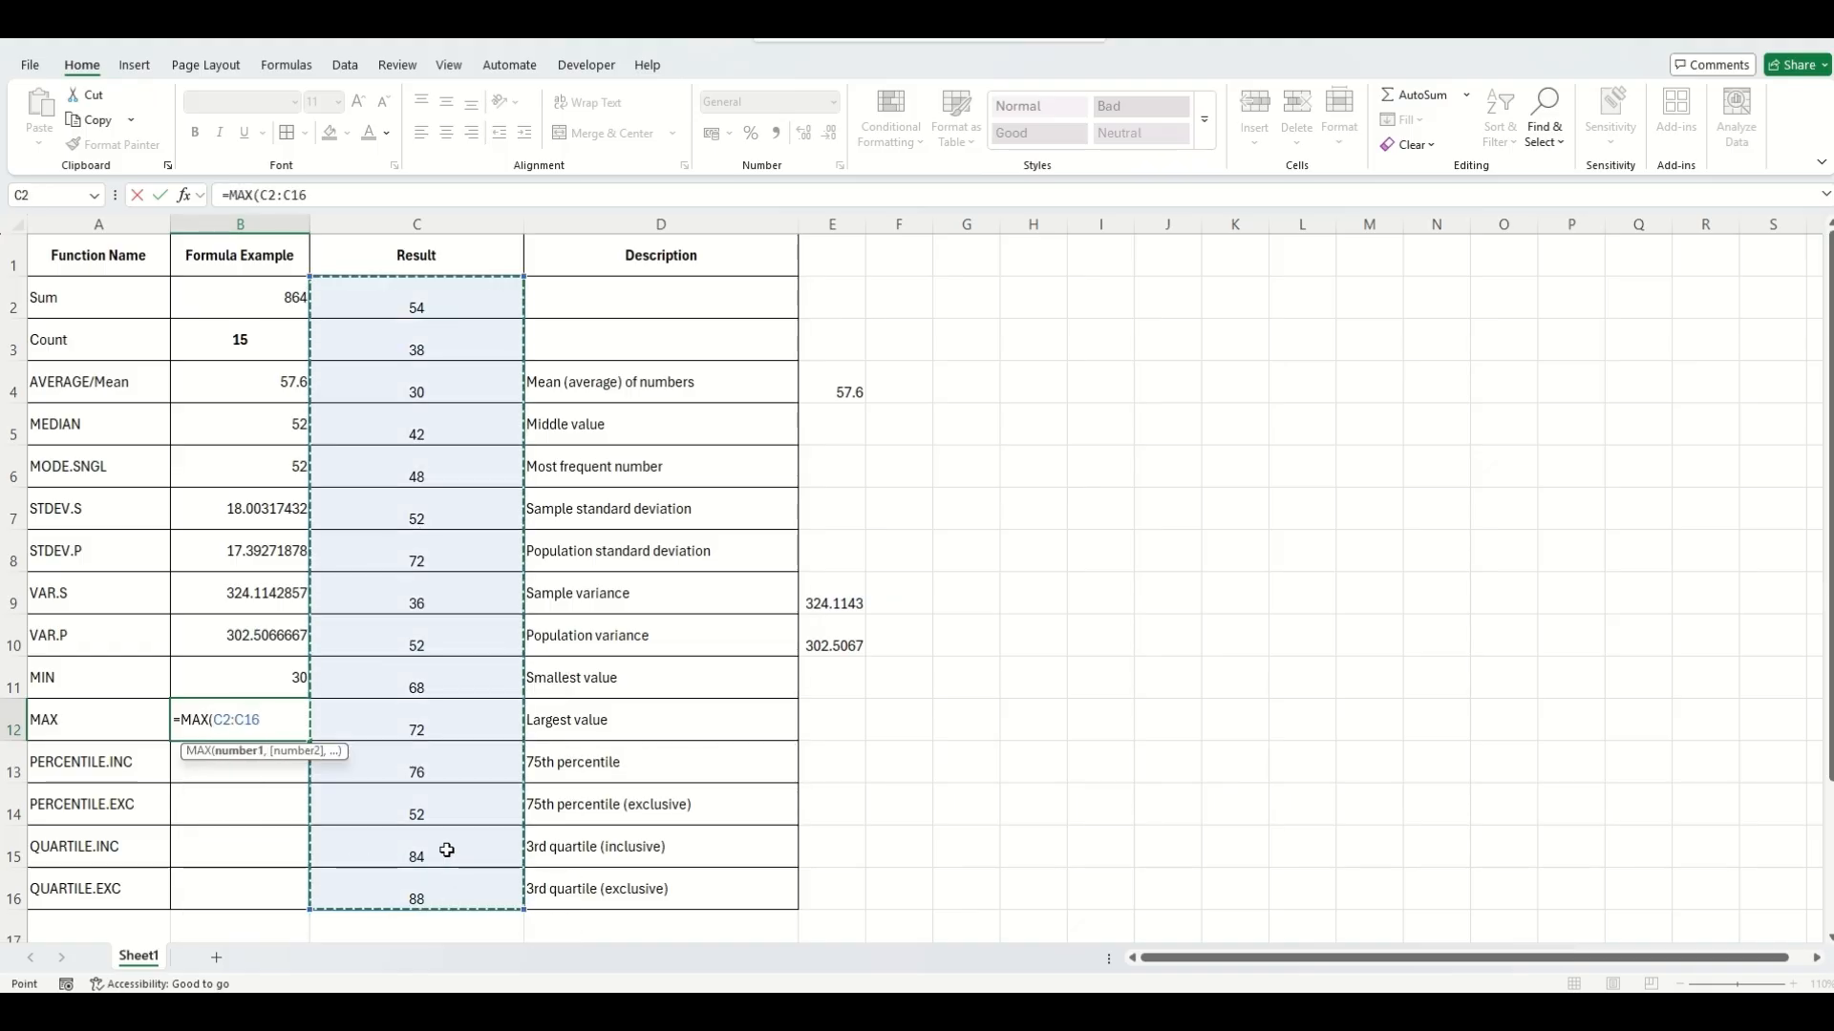
key(Return)
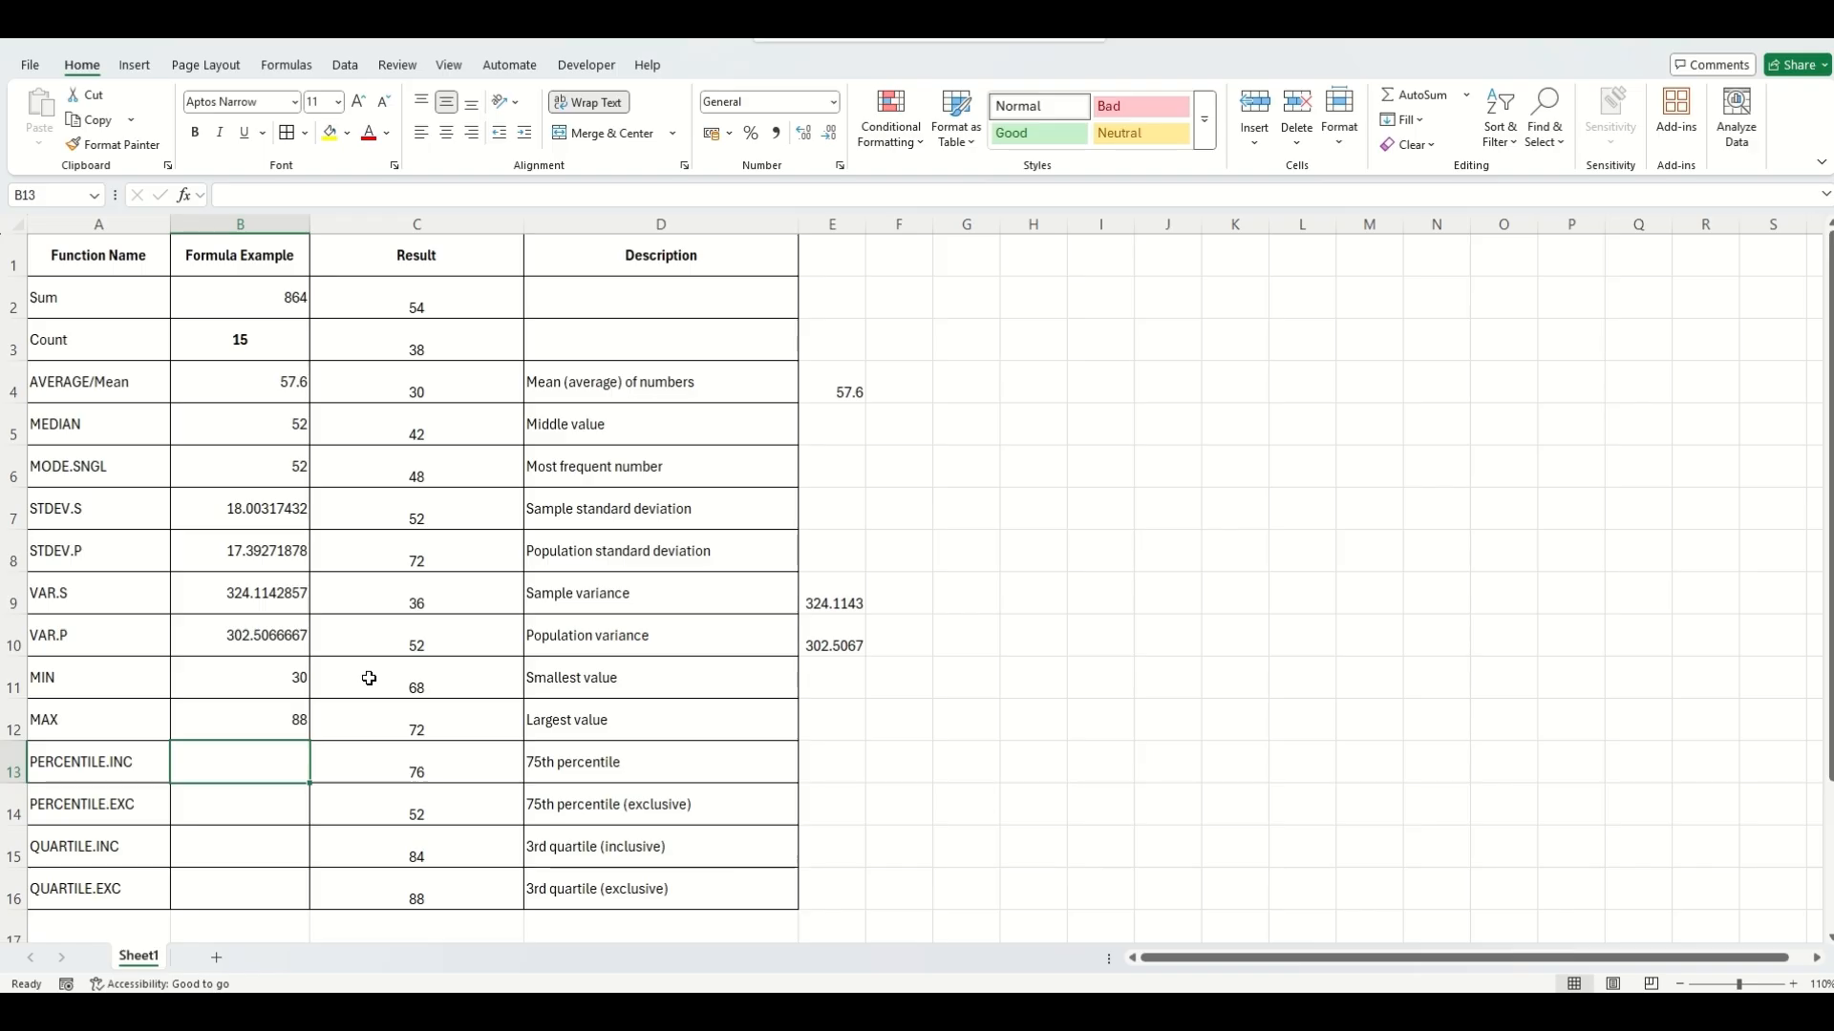
- Enter a PERCENTILE.EXC formula over C2:C16 with k set to 0.25 in cell B13 and check the finished formula
click(319, 689)
click(239, 768)
text(=)
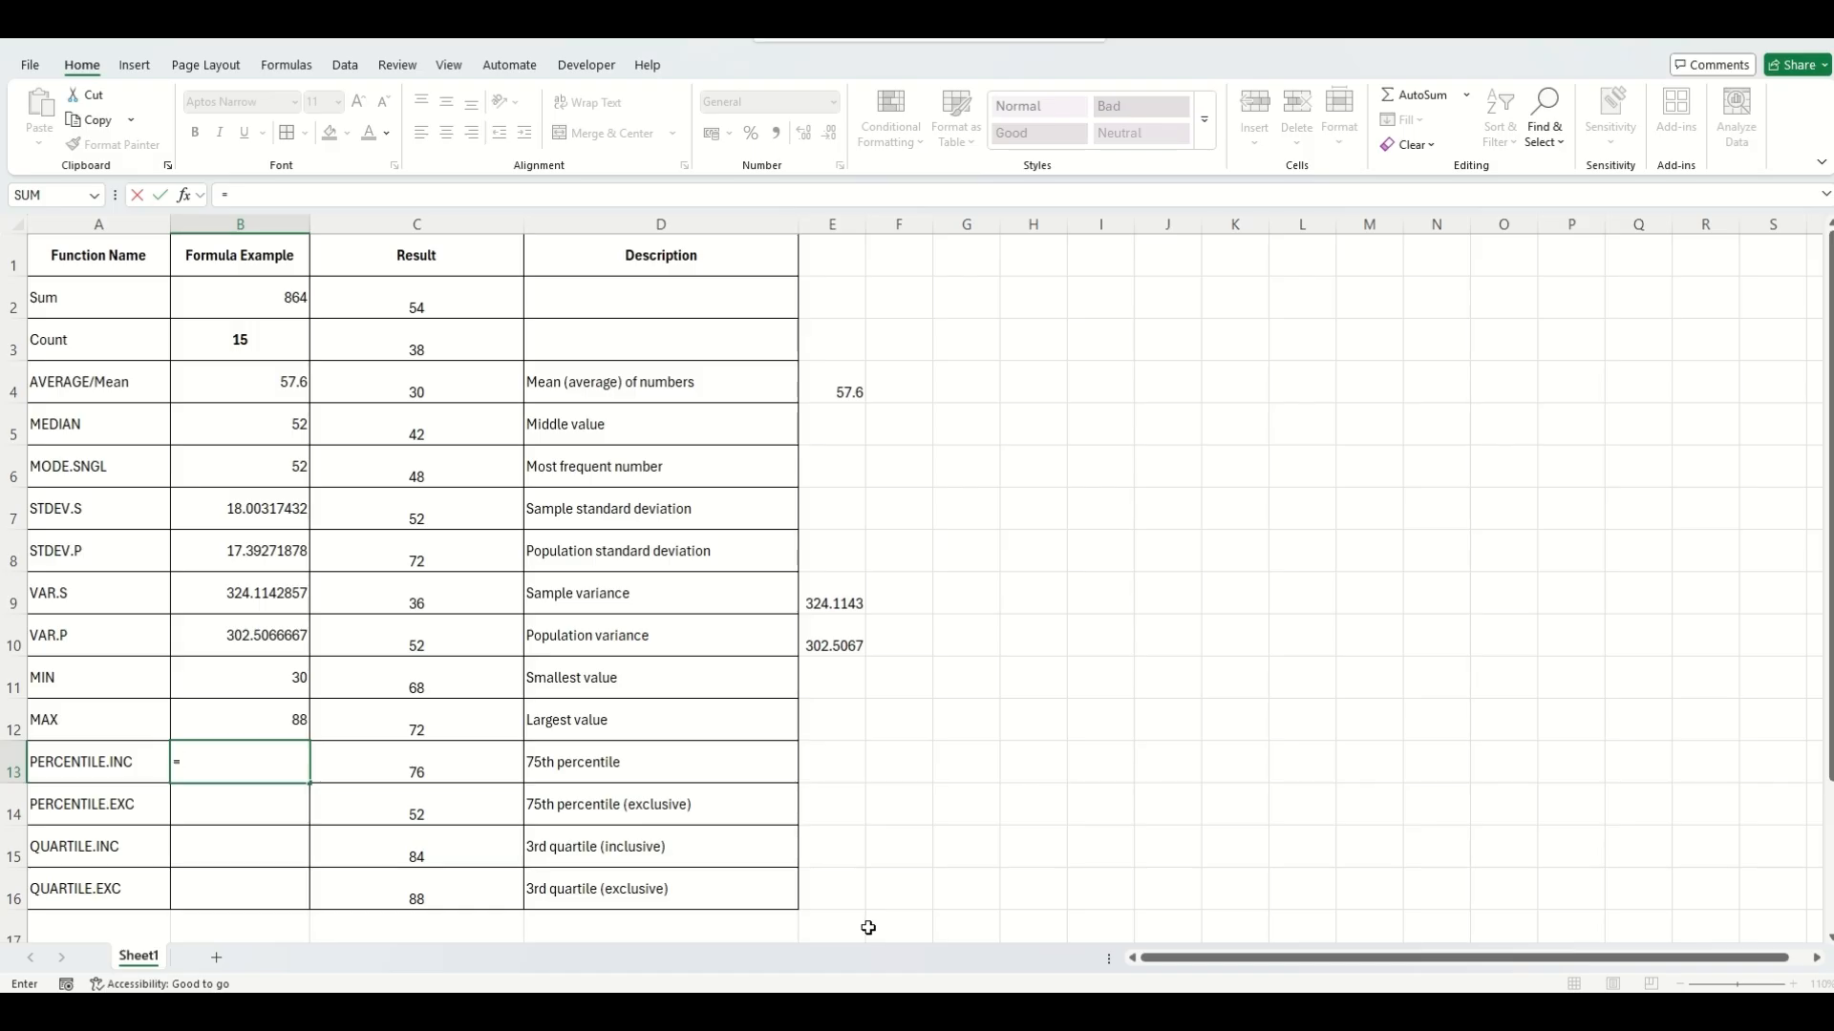
text(per)
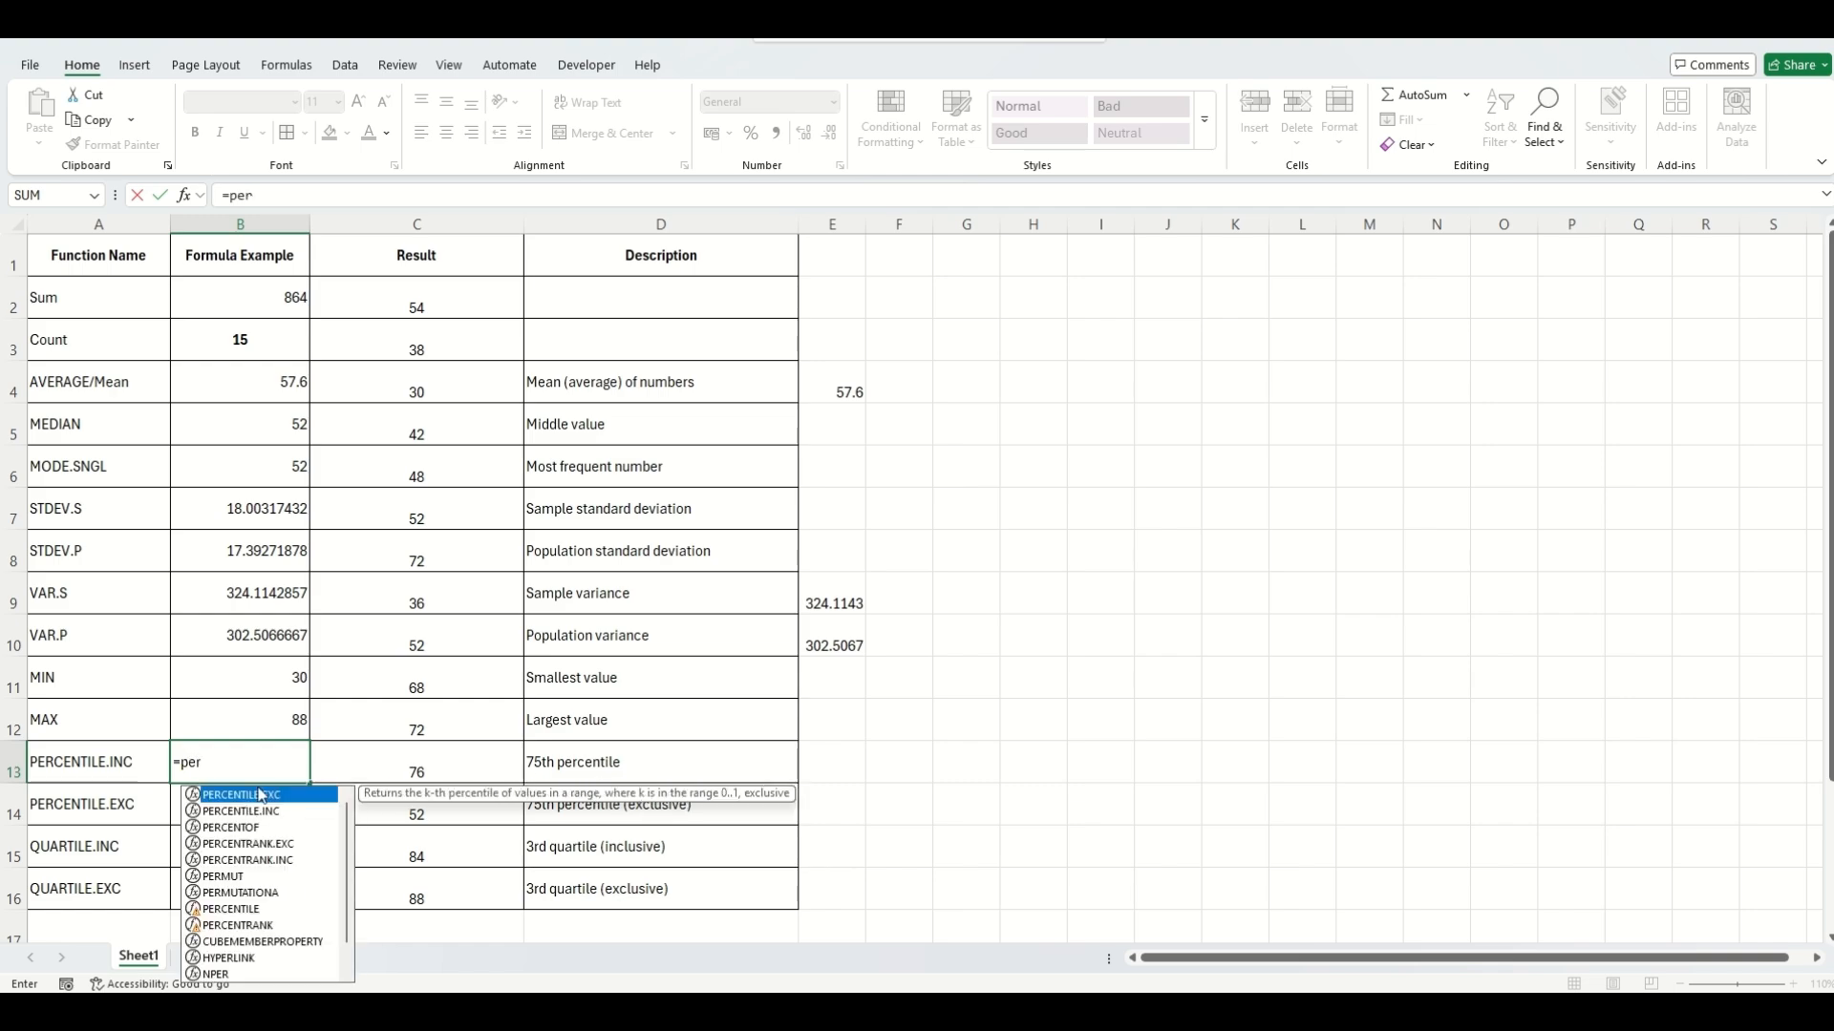
double_click(256, 800)
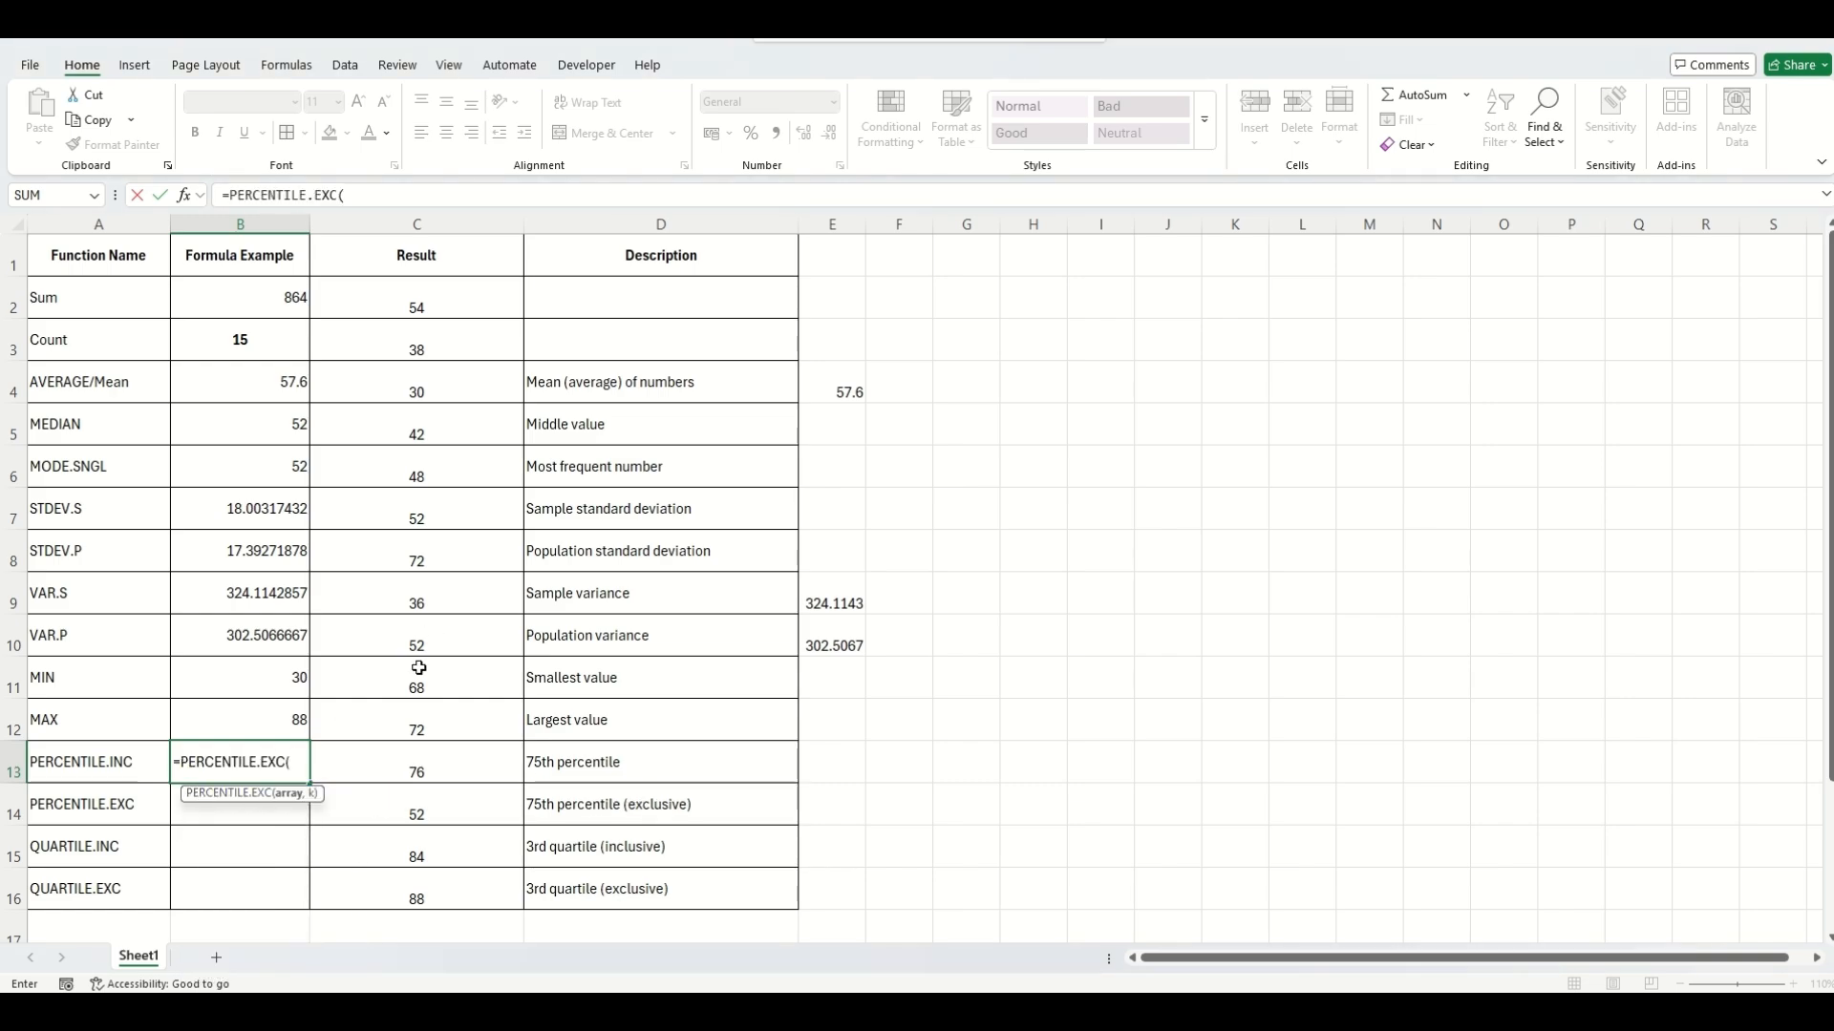
drag(489, 315, 459, 871)
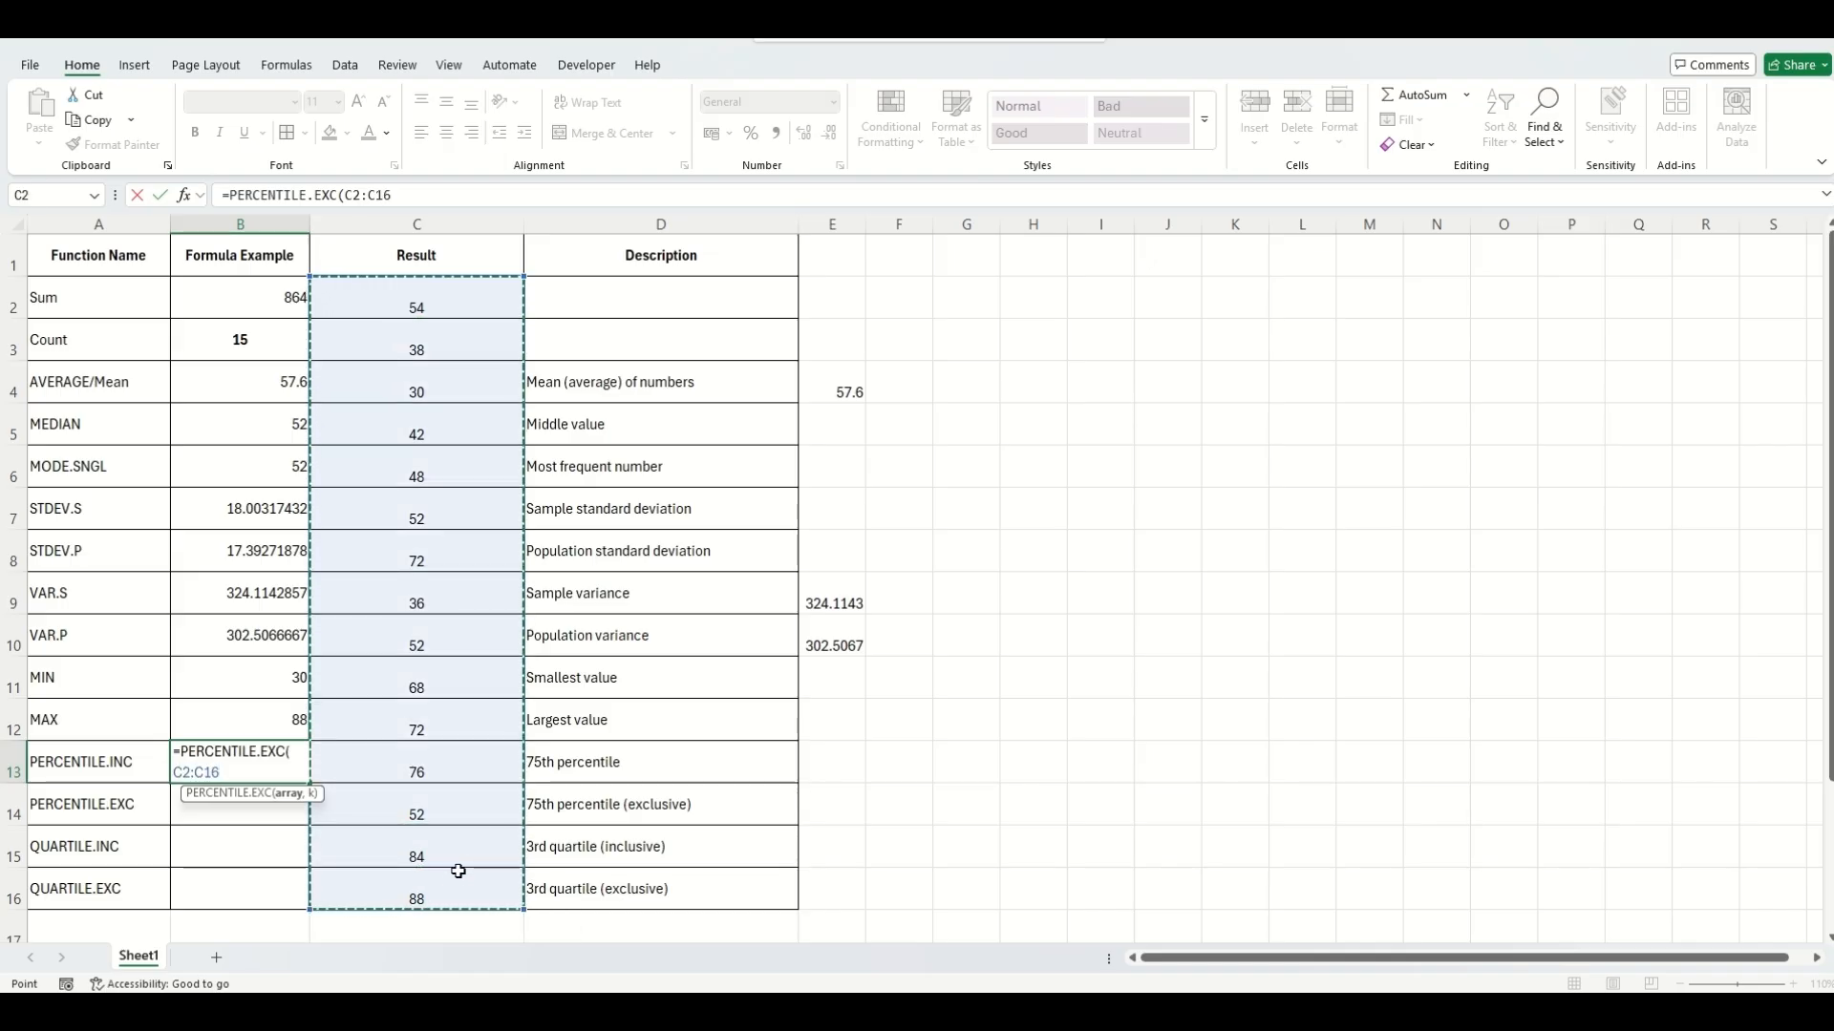
key(Return)
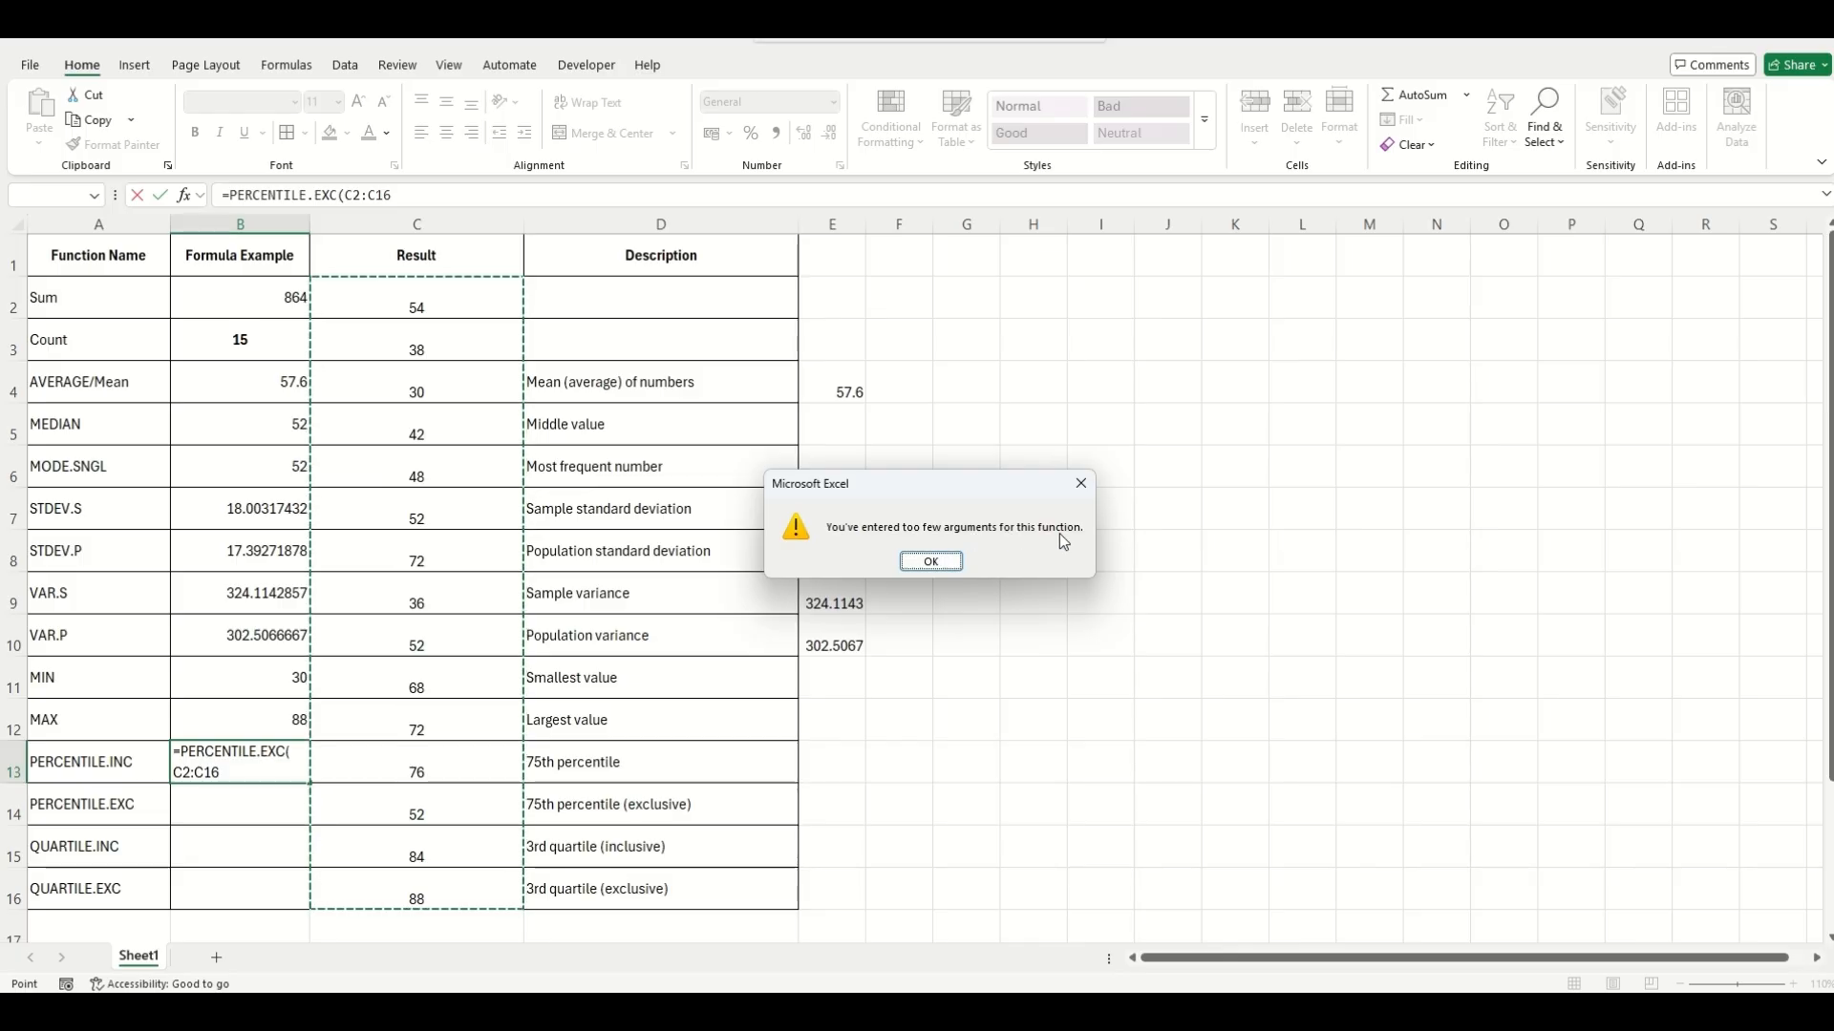
click(926, 560)
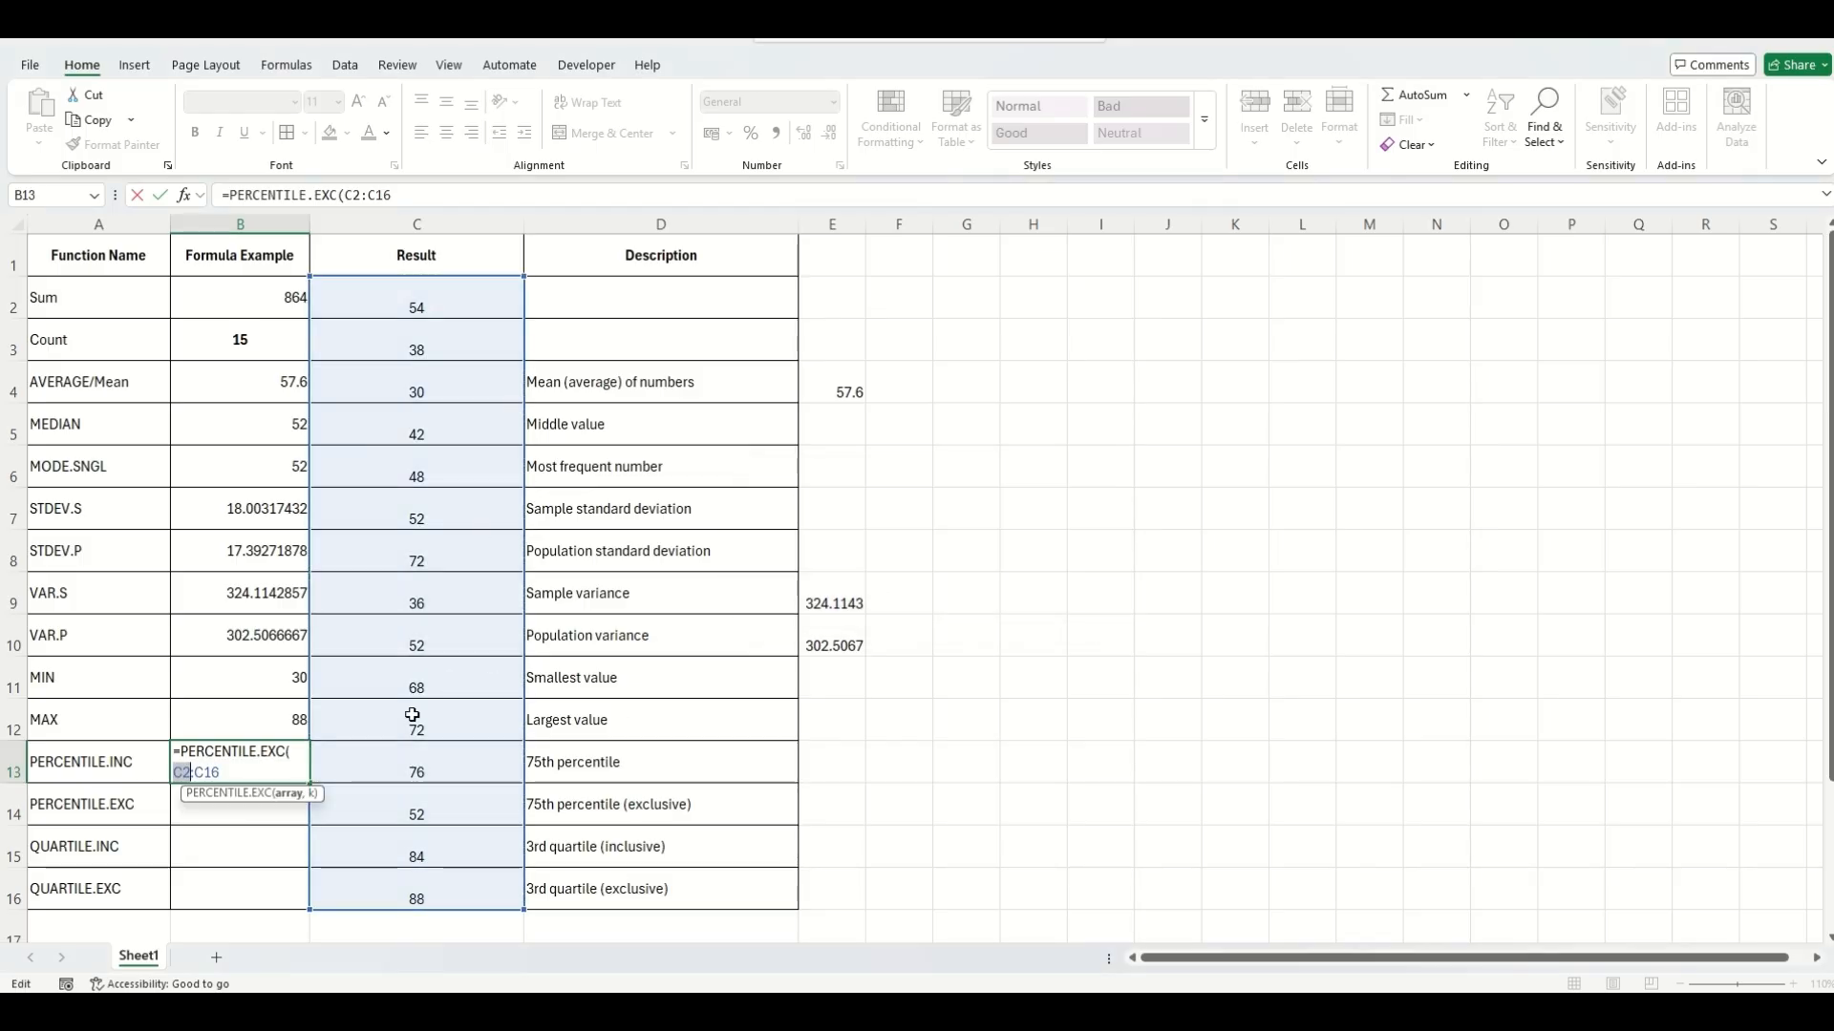
click(244, 769)
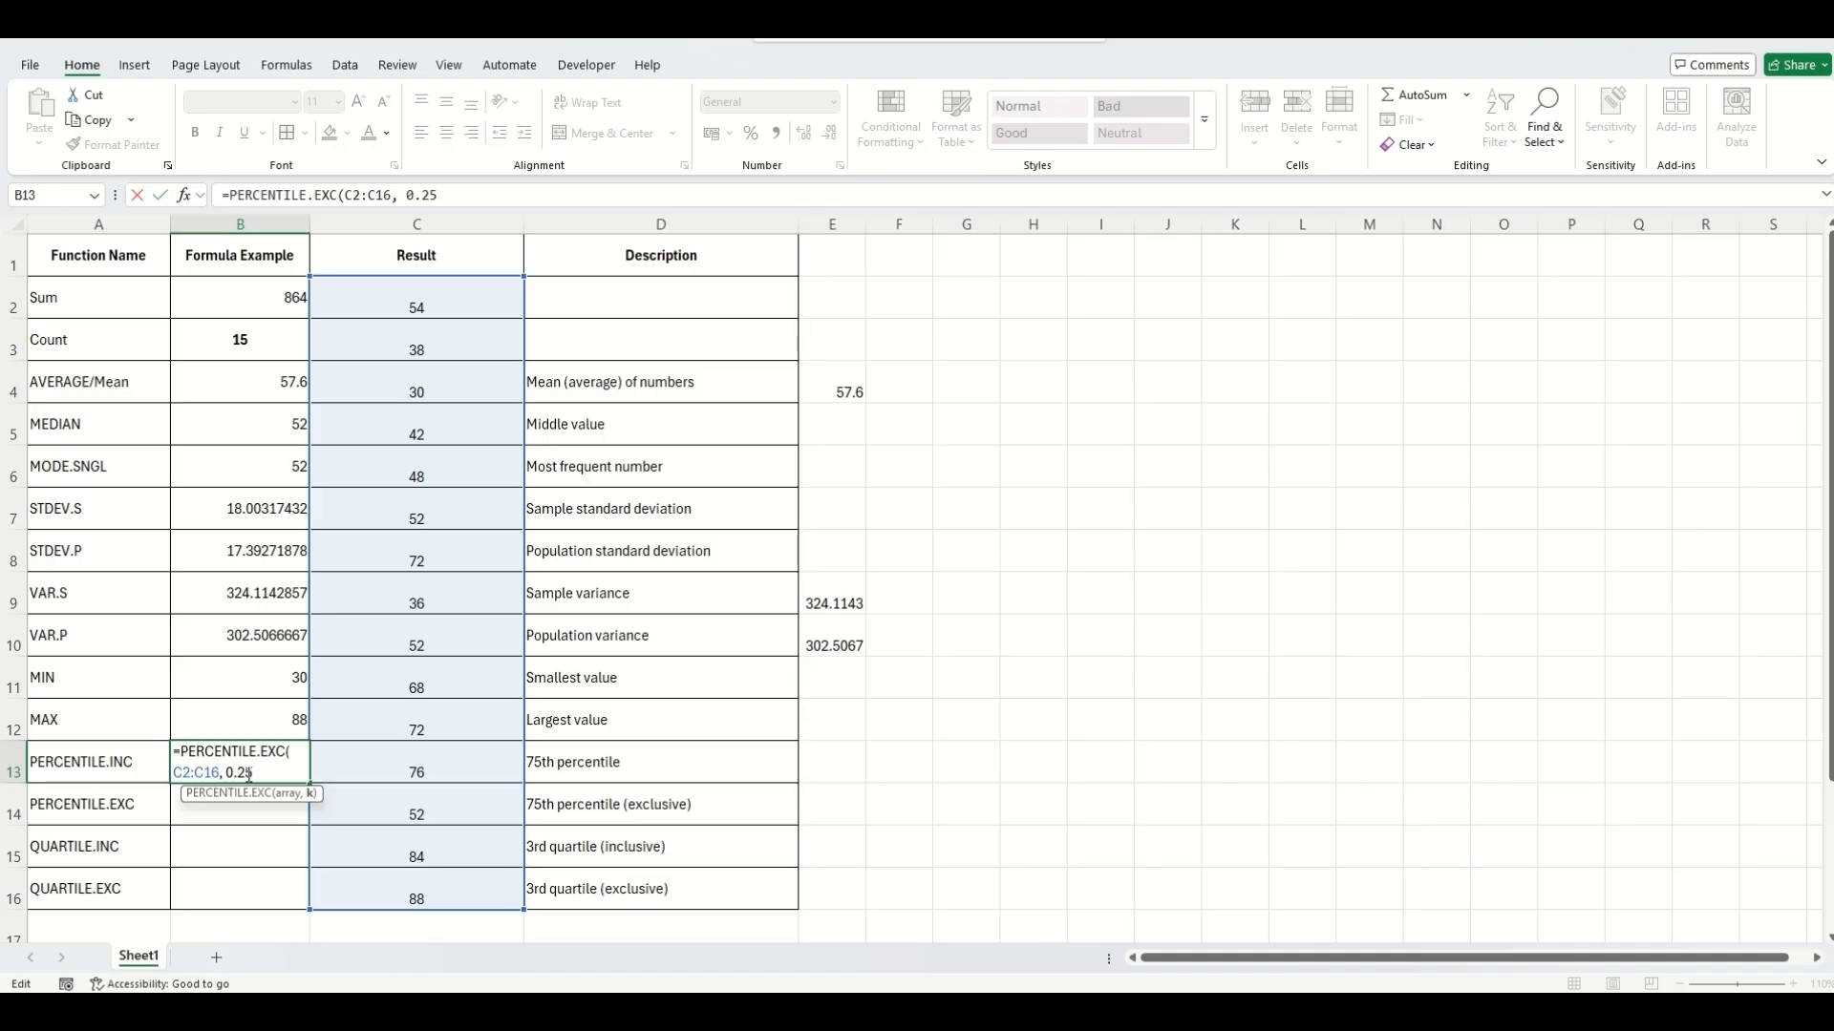
key(Return)
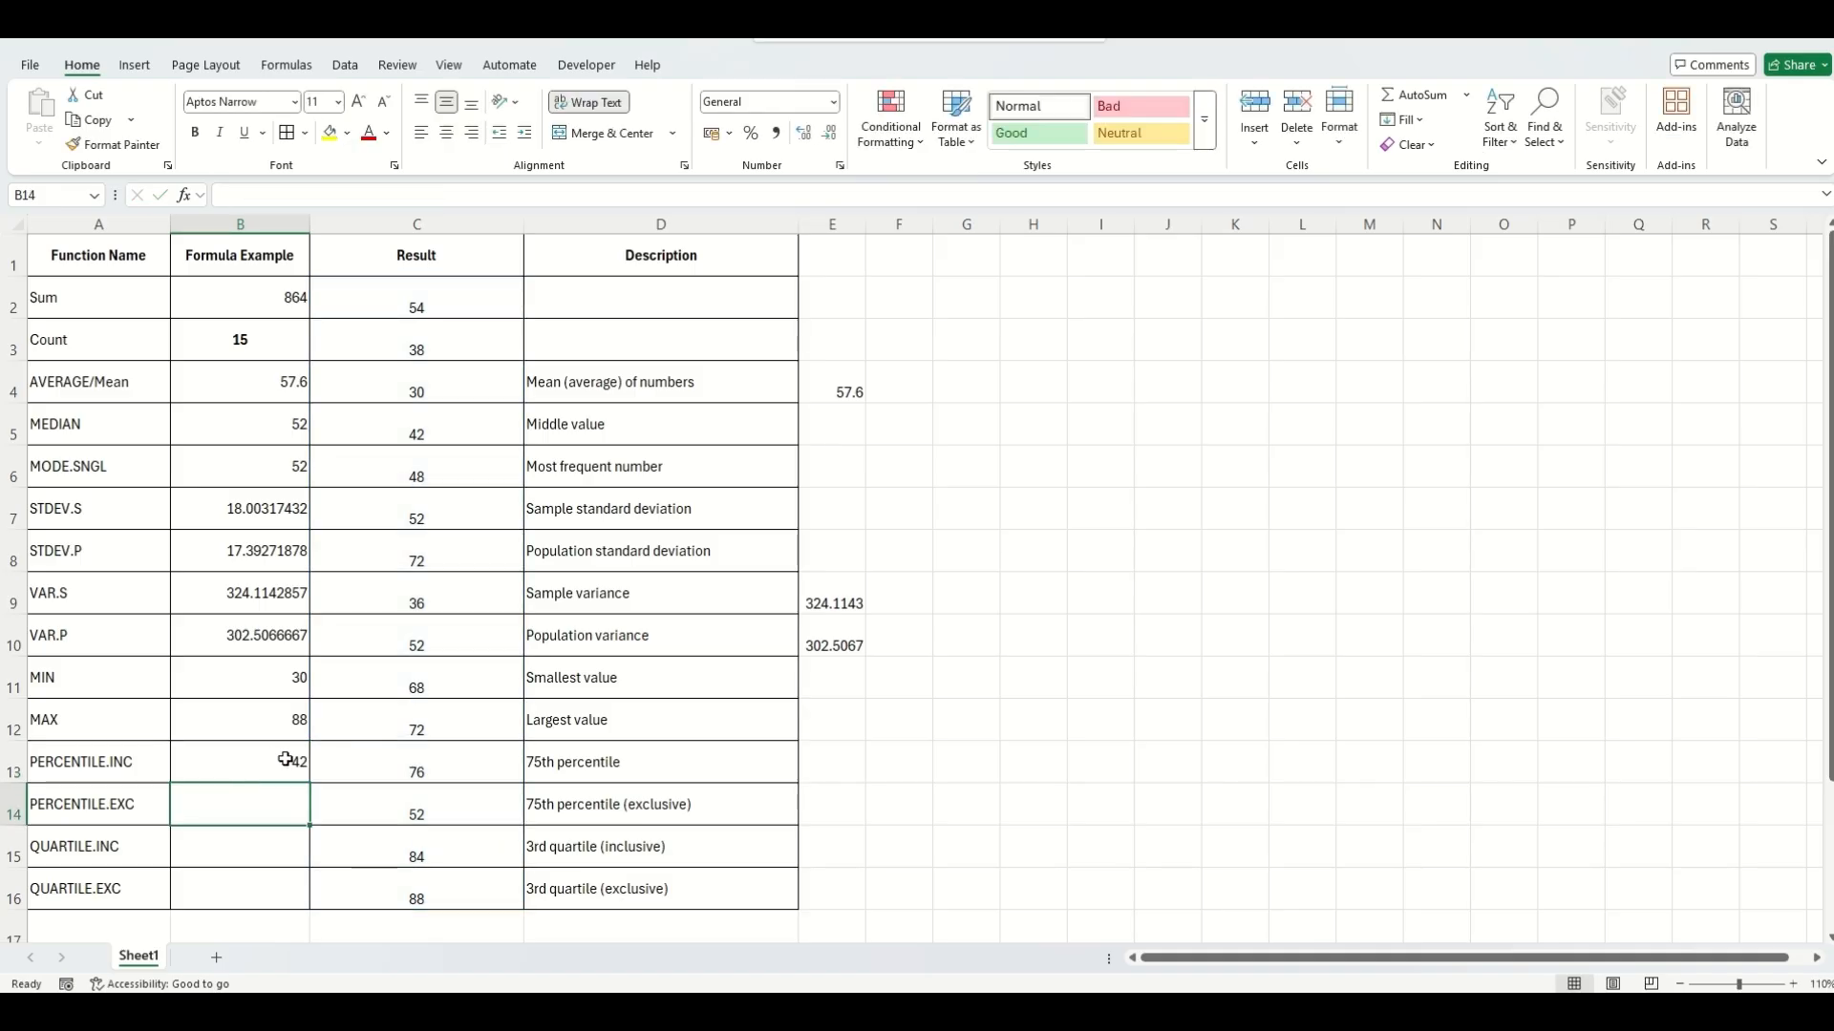
click(286, 759)
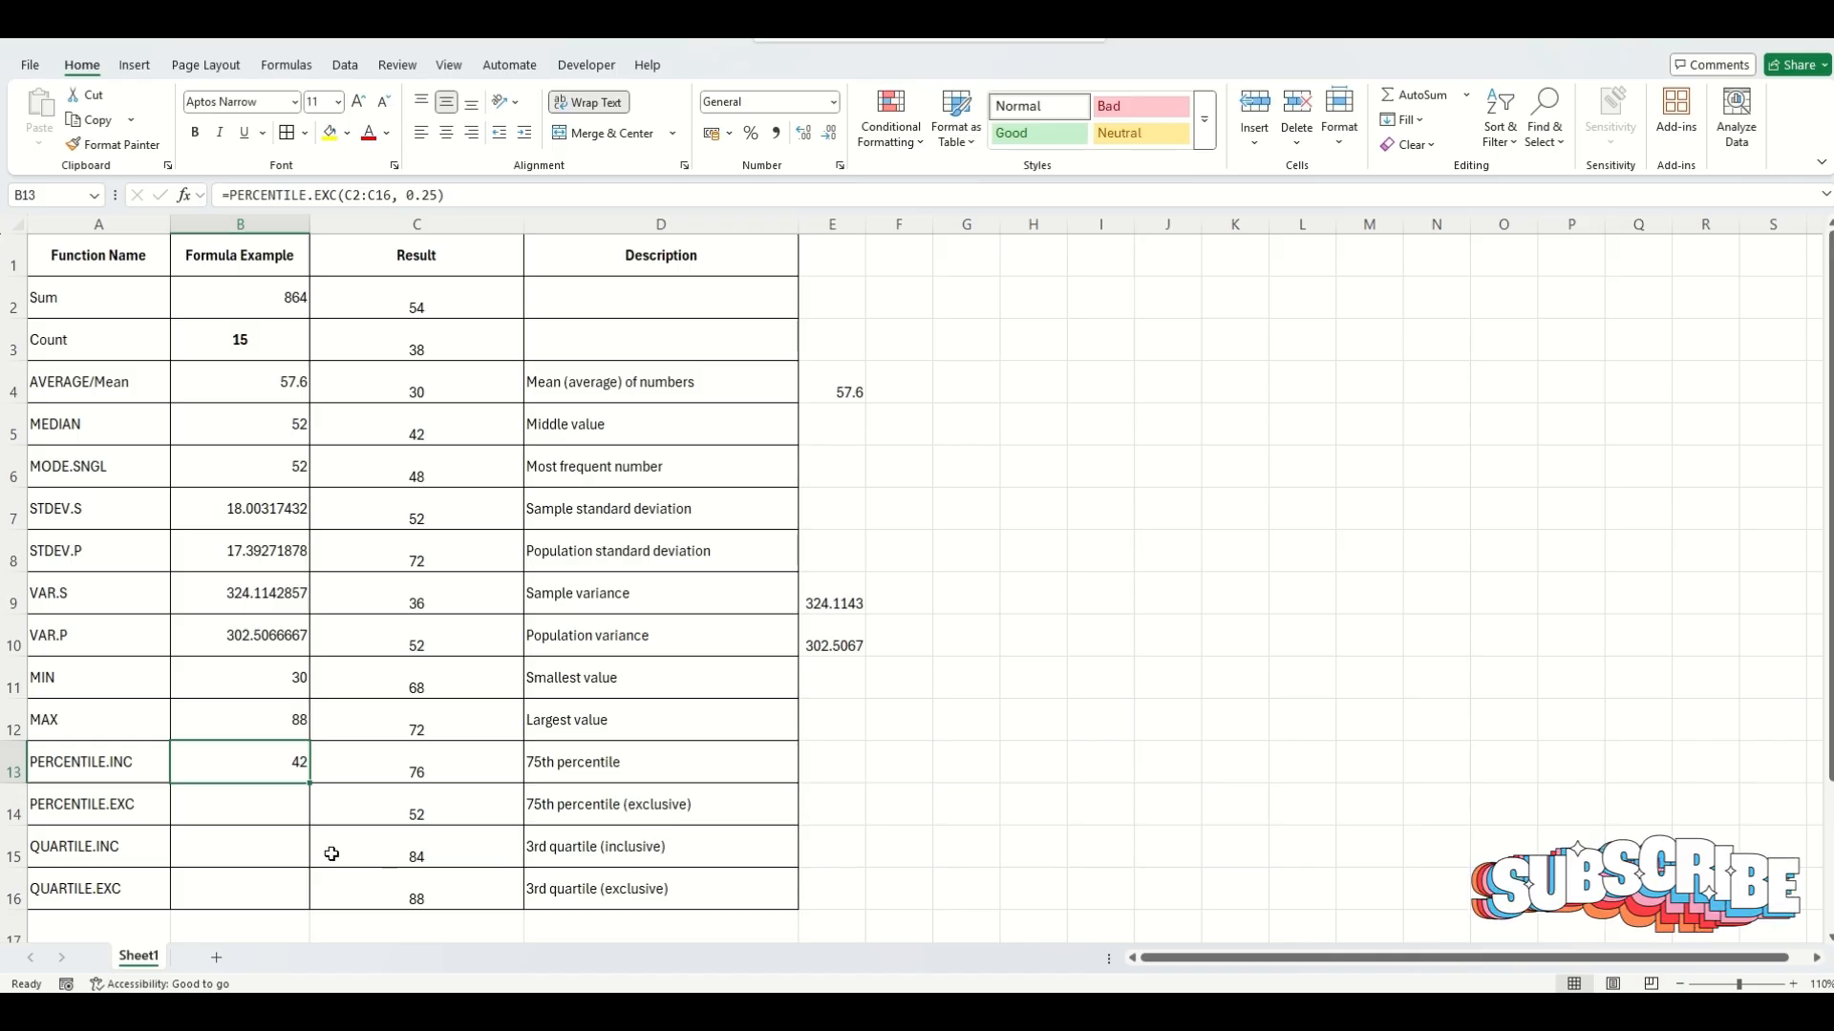
- Enter a QUARTILE.INC formula over C2:C16 in cell B15 with quart 1, the first quartile, and check the finished formula
click(220, 845)
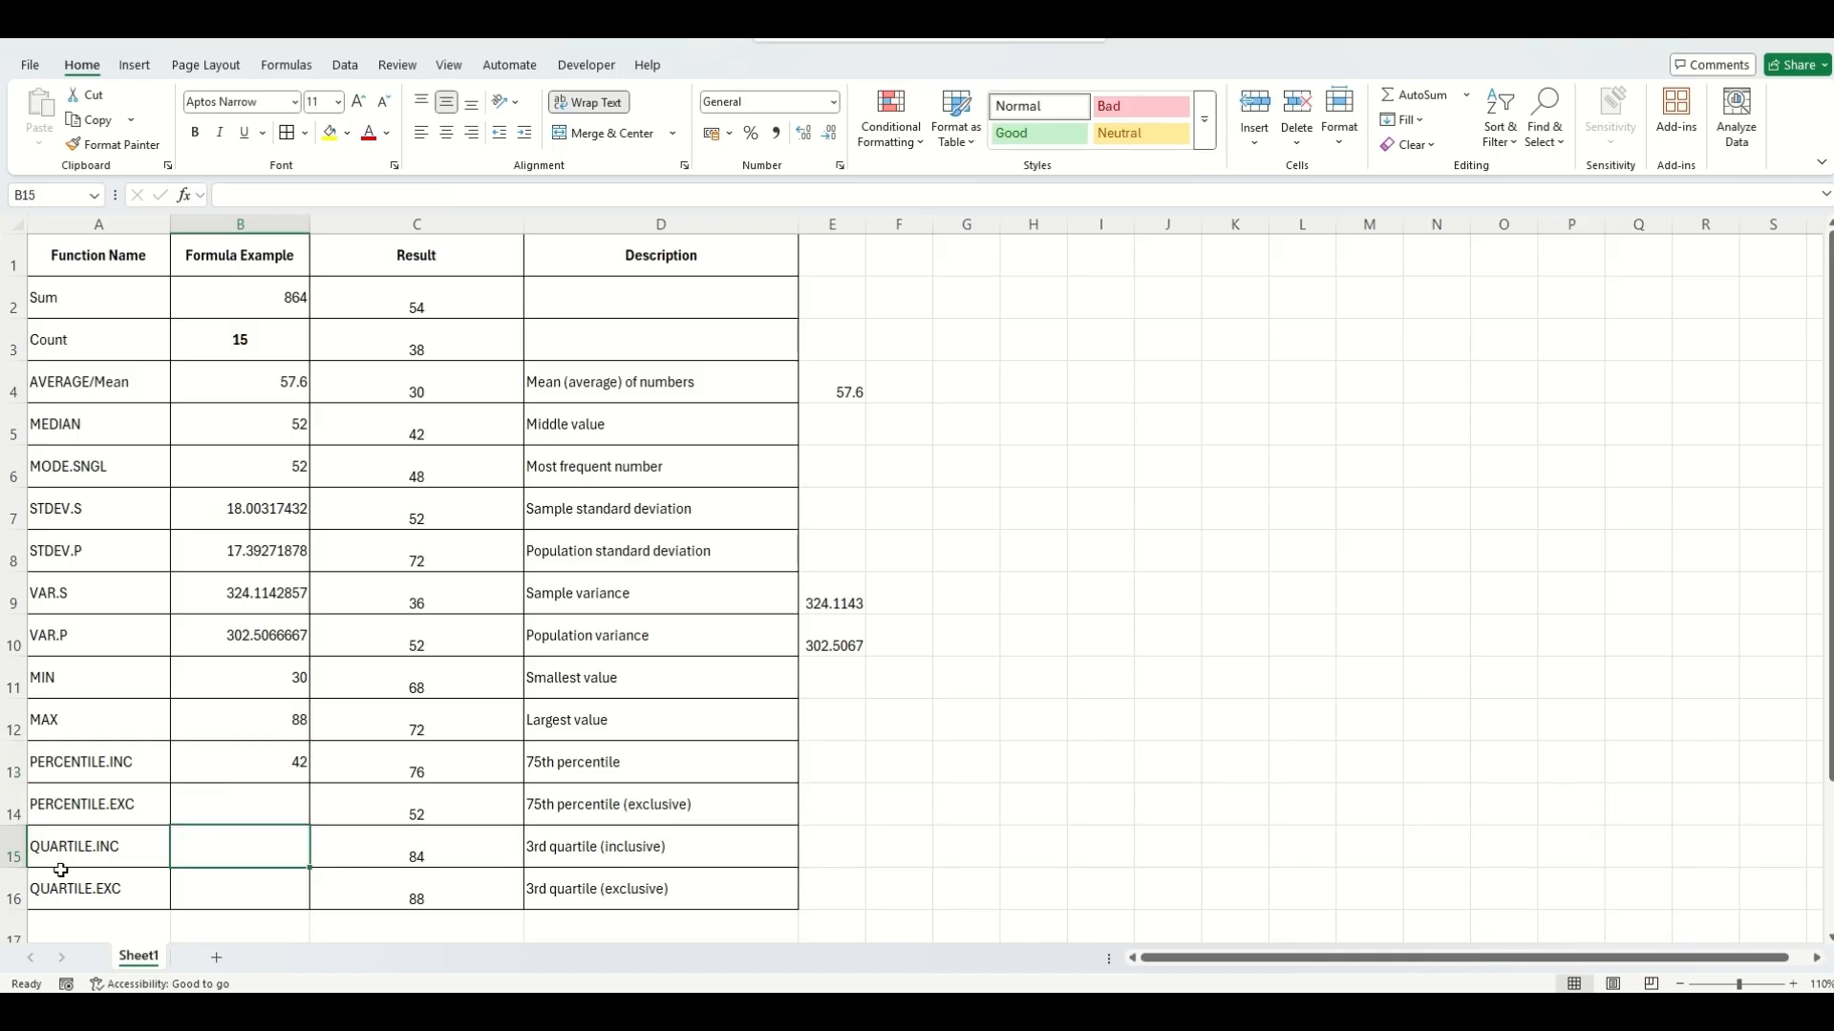
text(=)
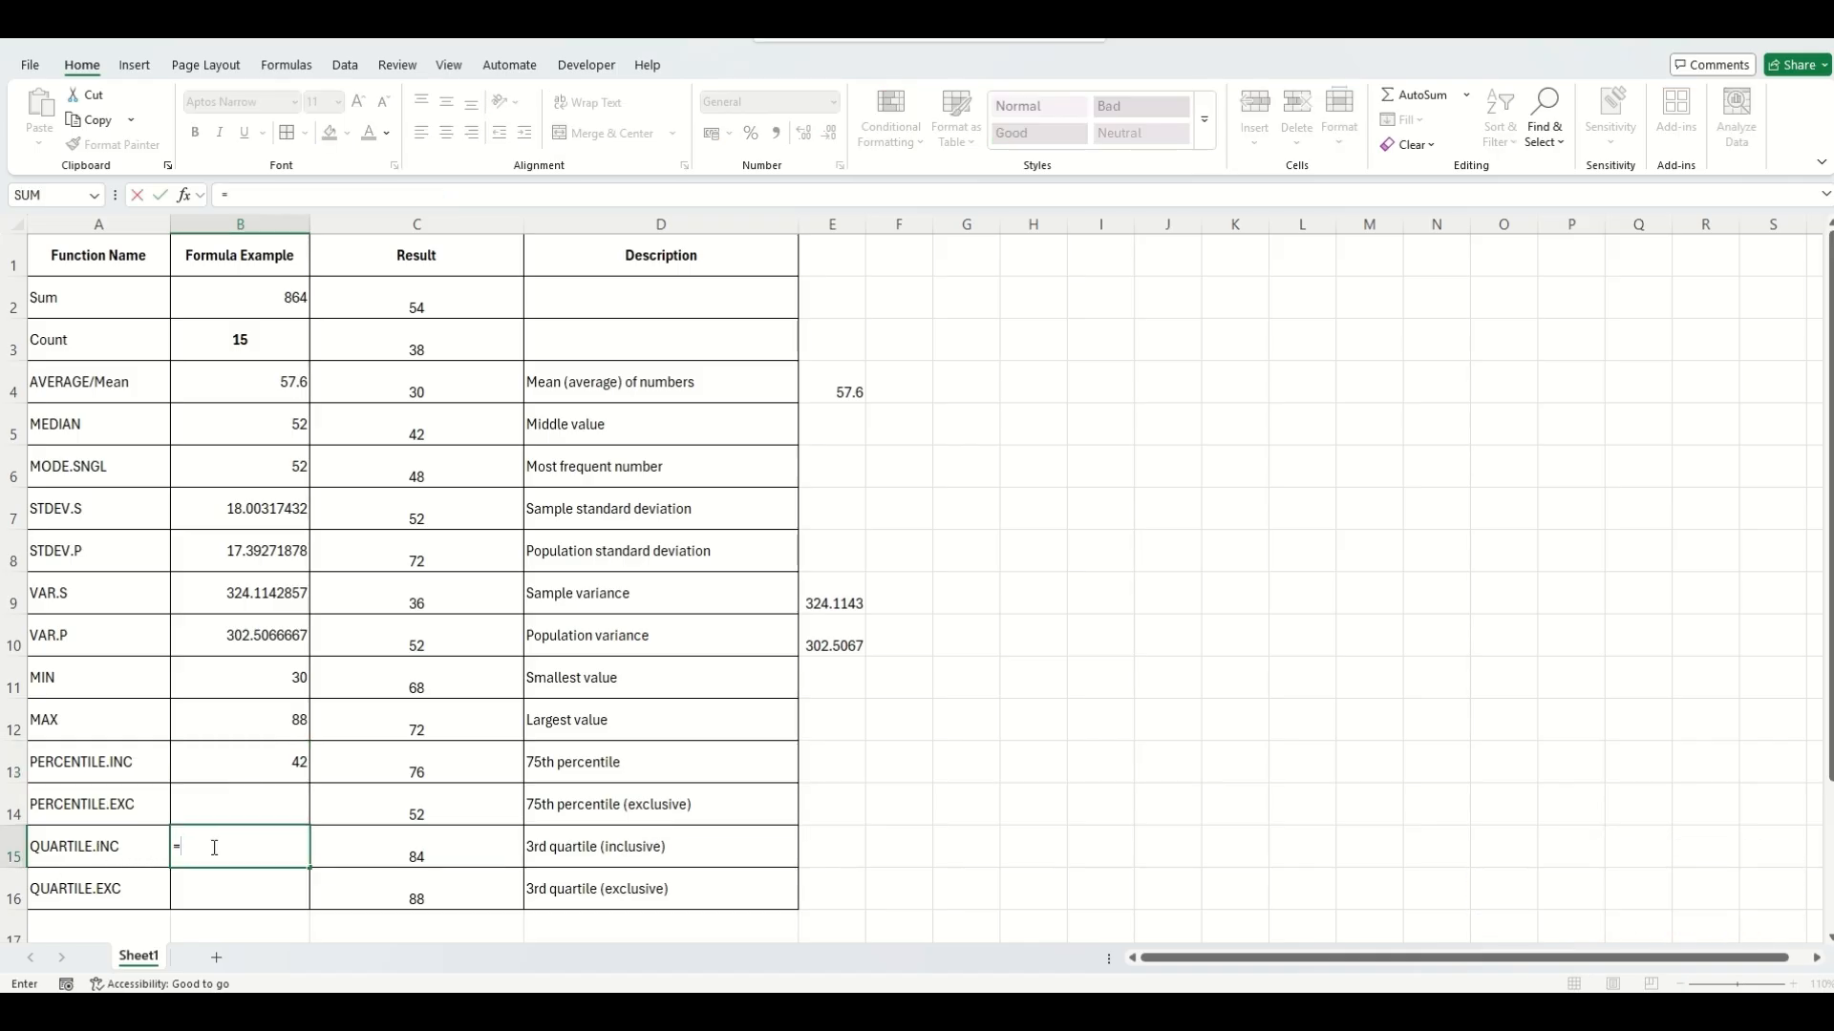
text(qu)
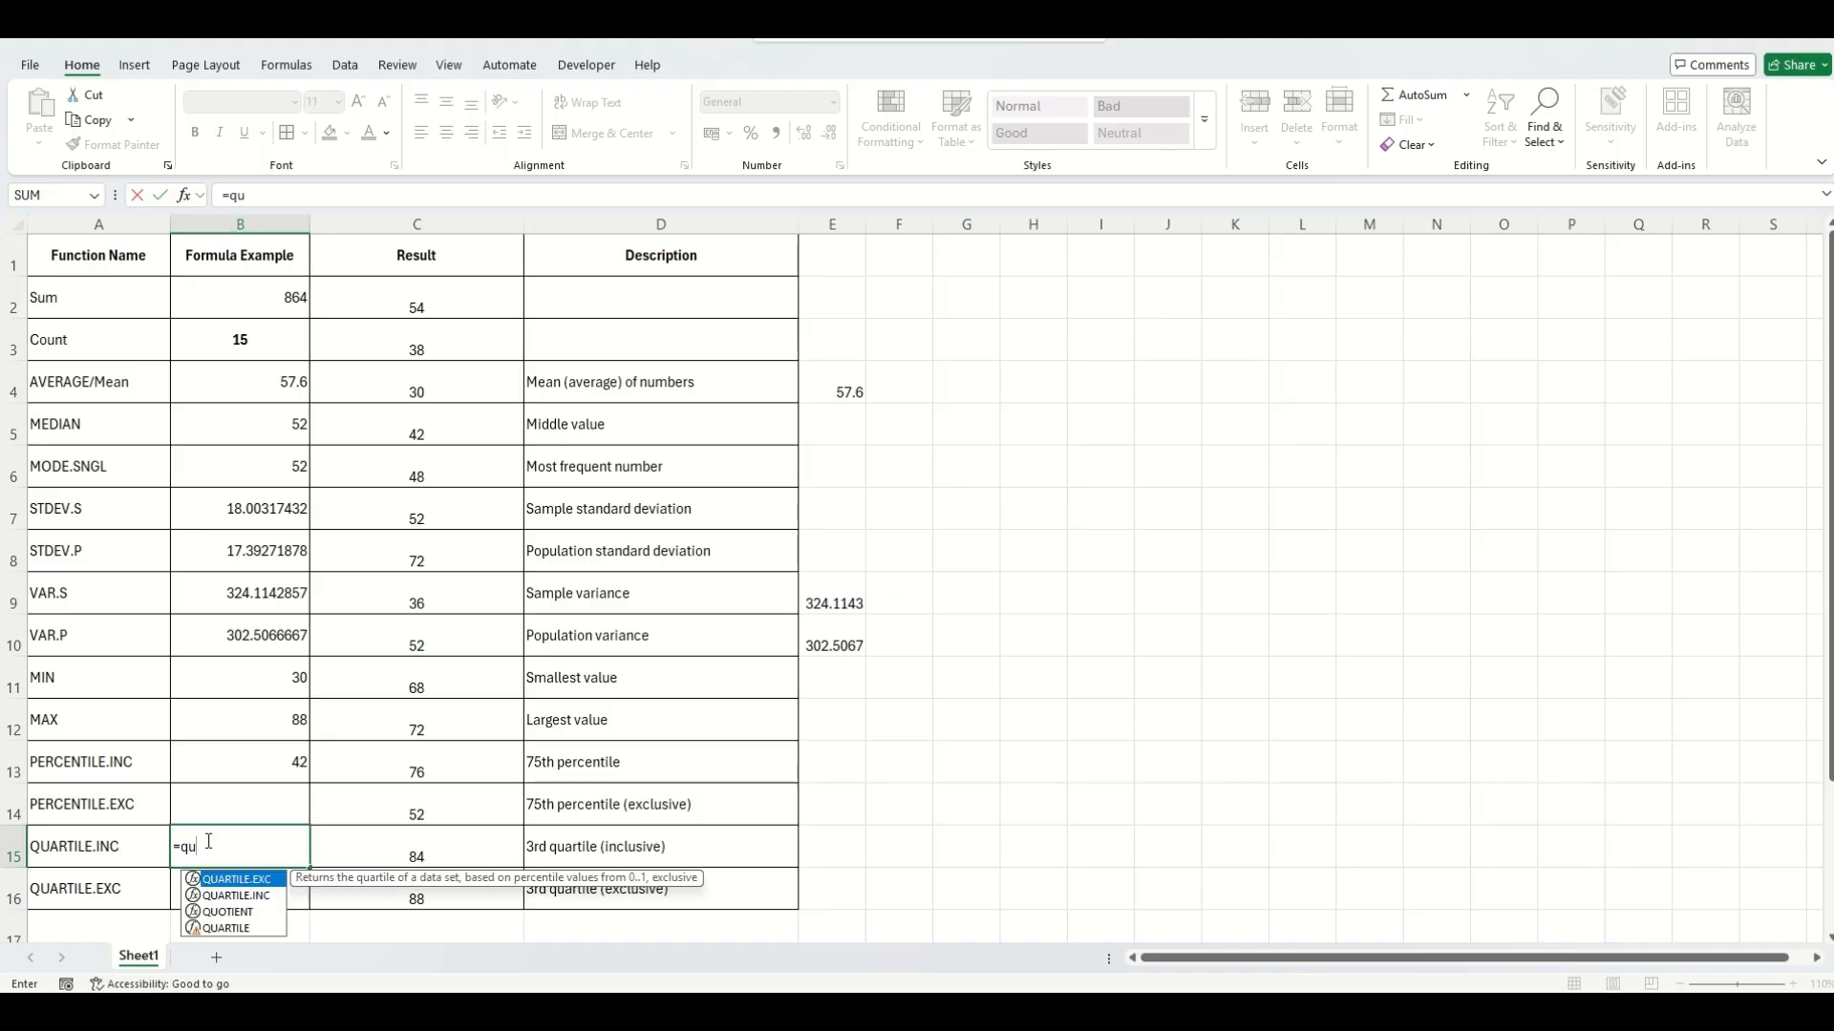
double_click(254, 898)
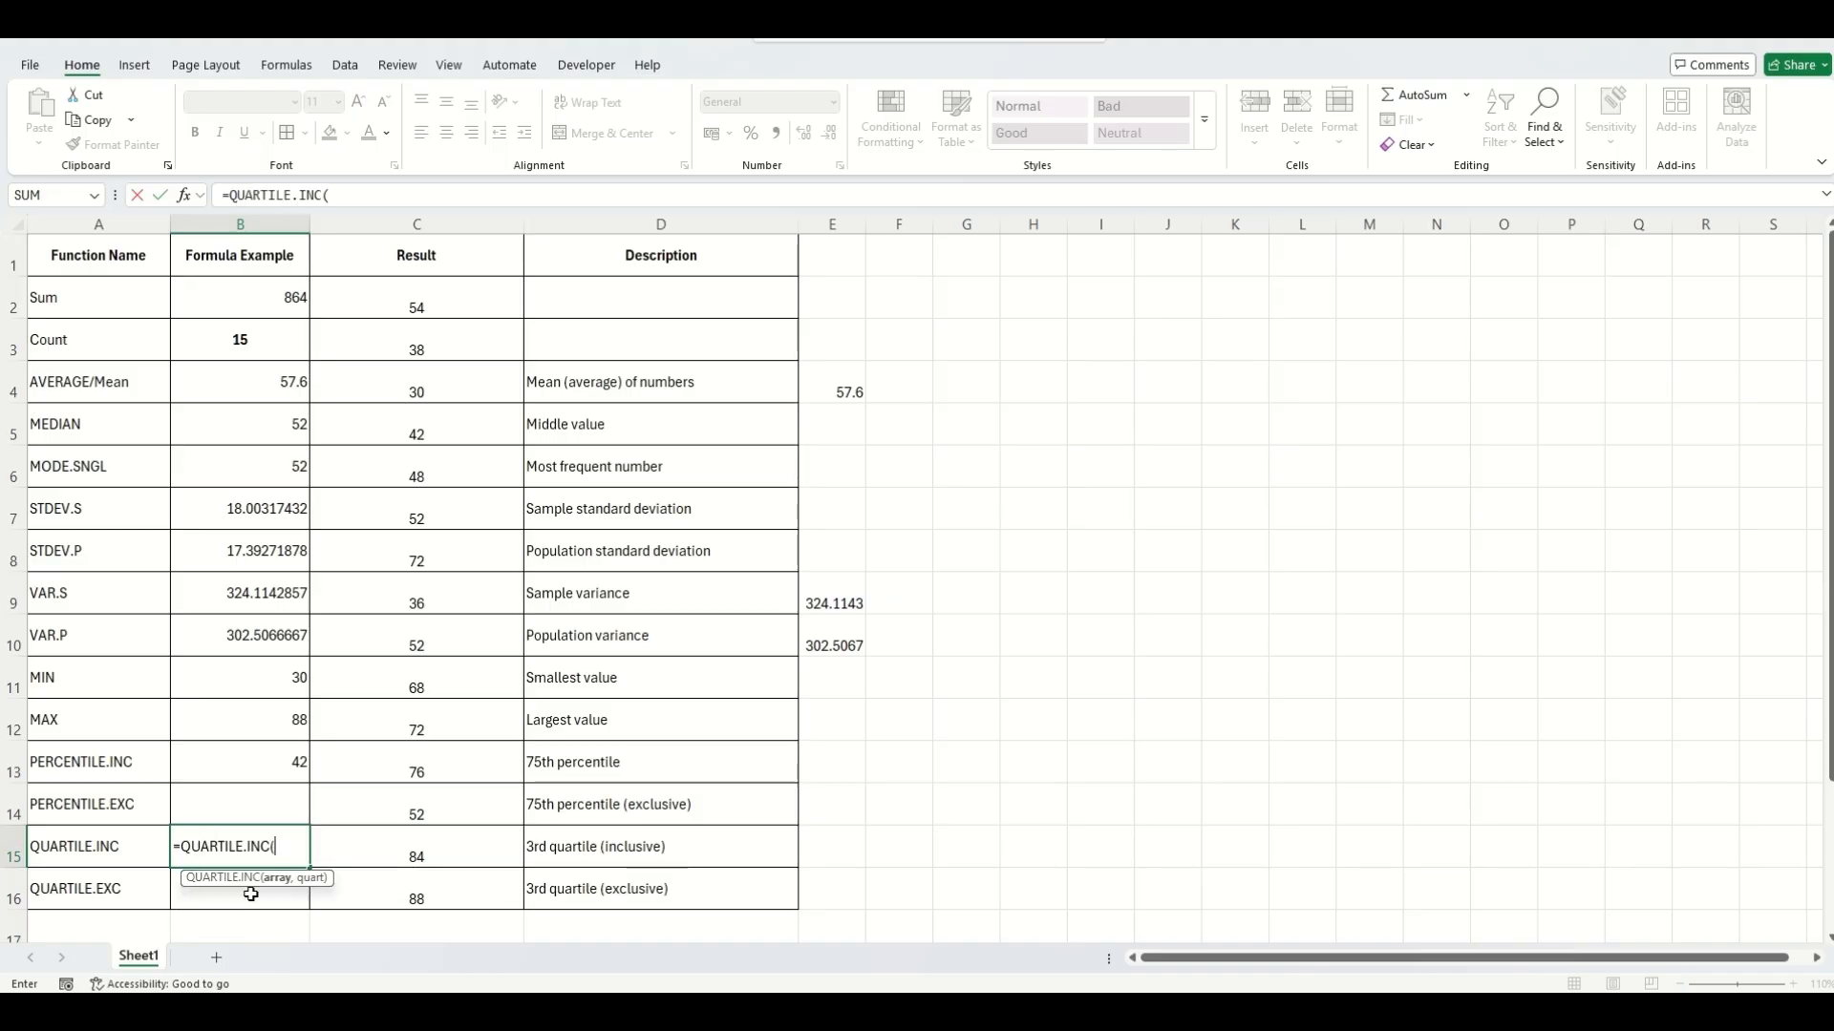
drag(475, 304, 464, 888)
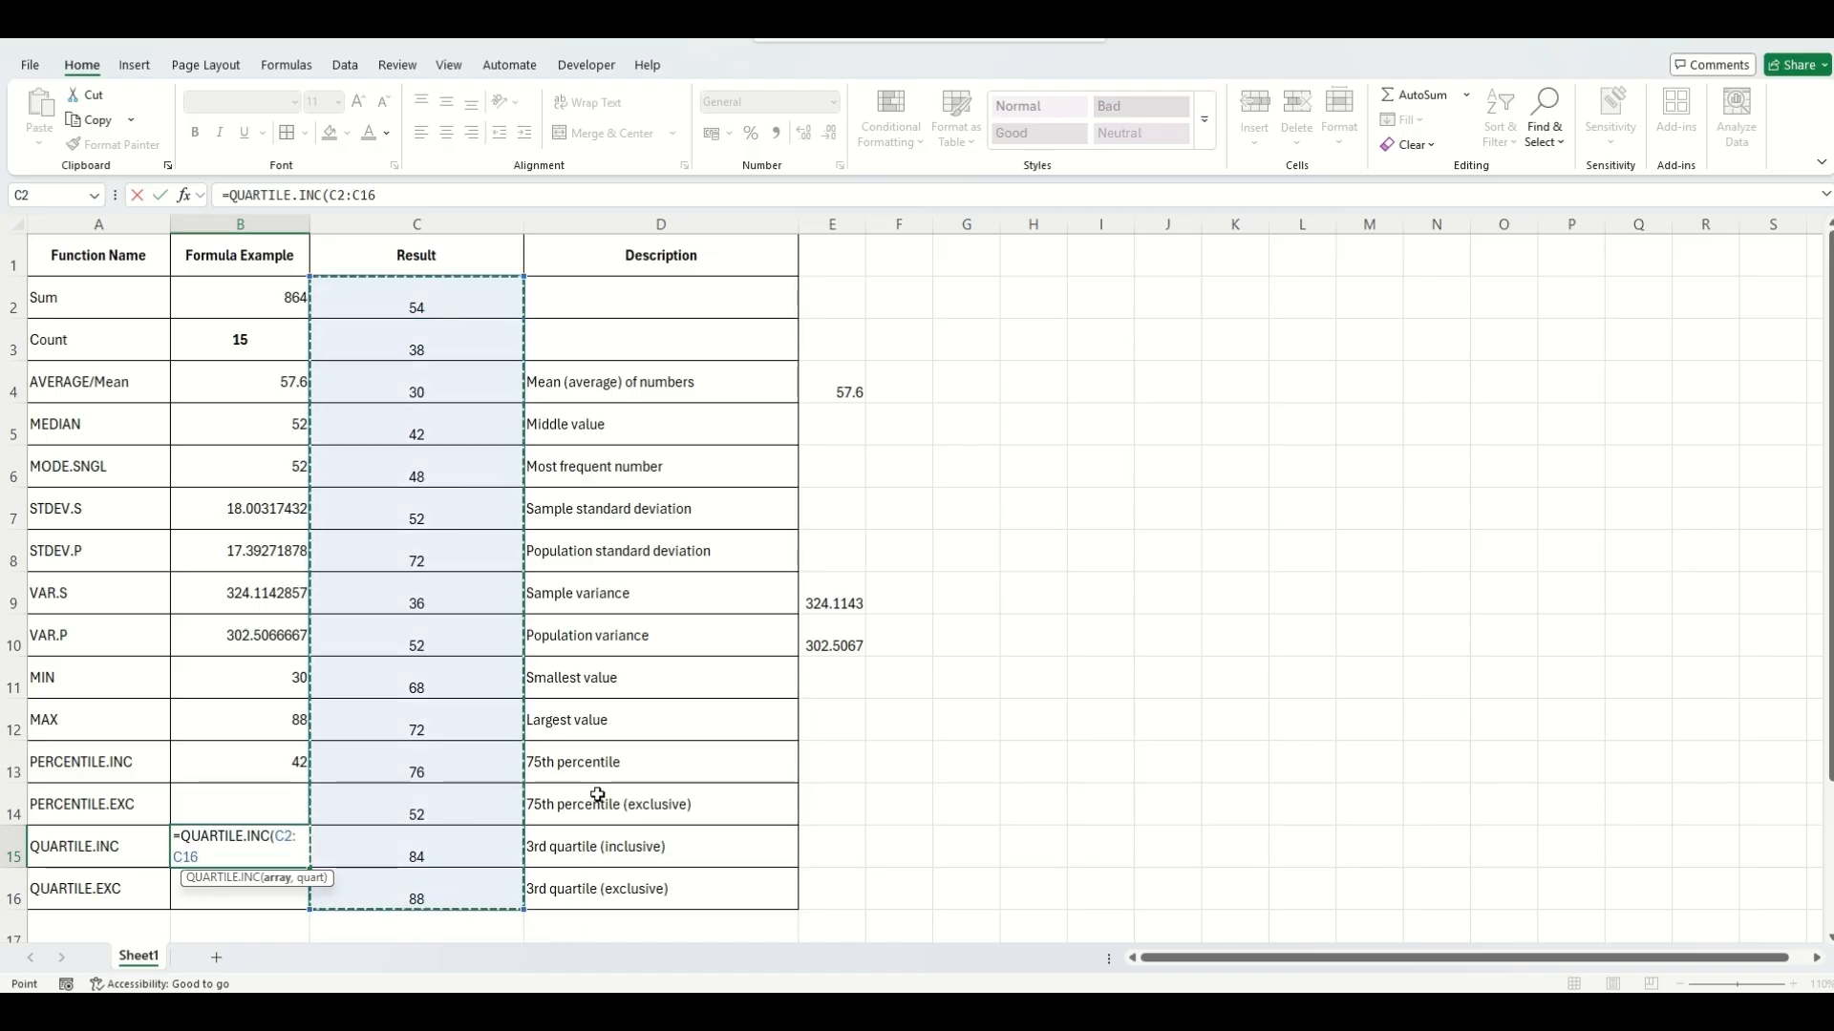
key(Return)
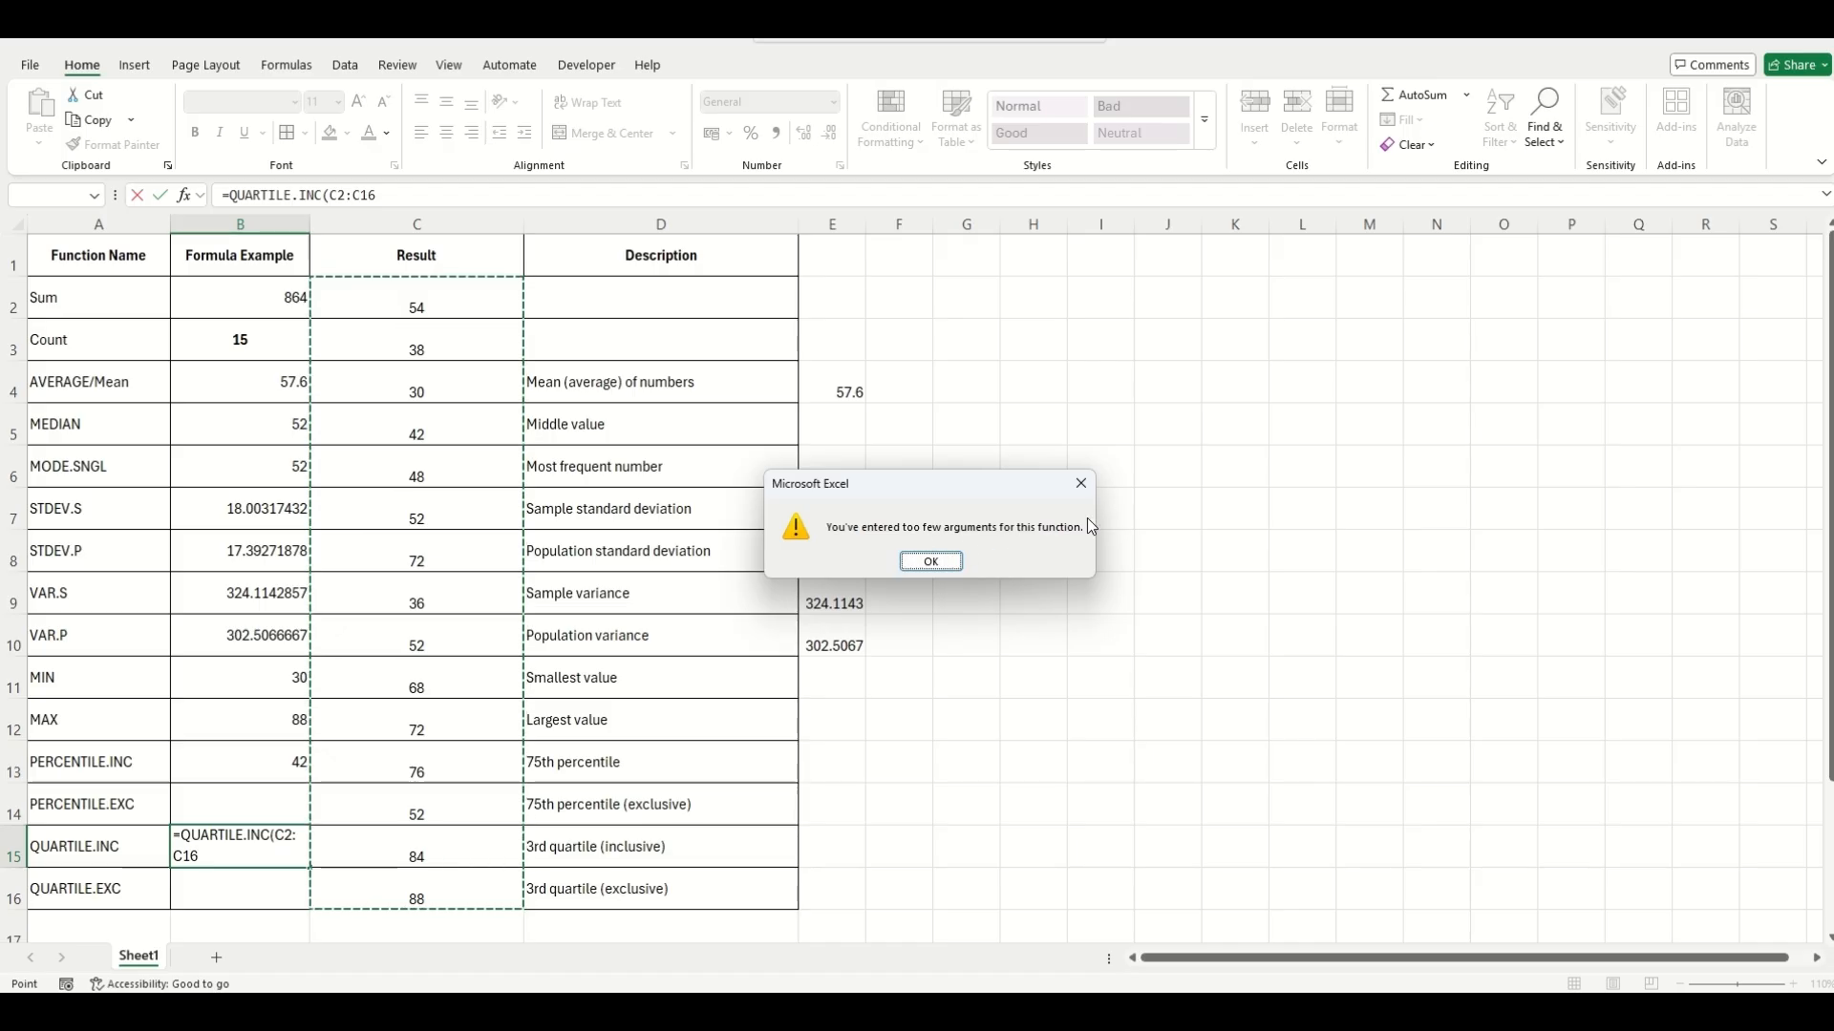
click(1090, 483)
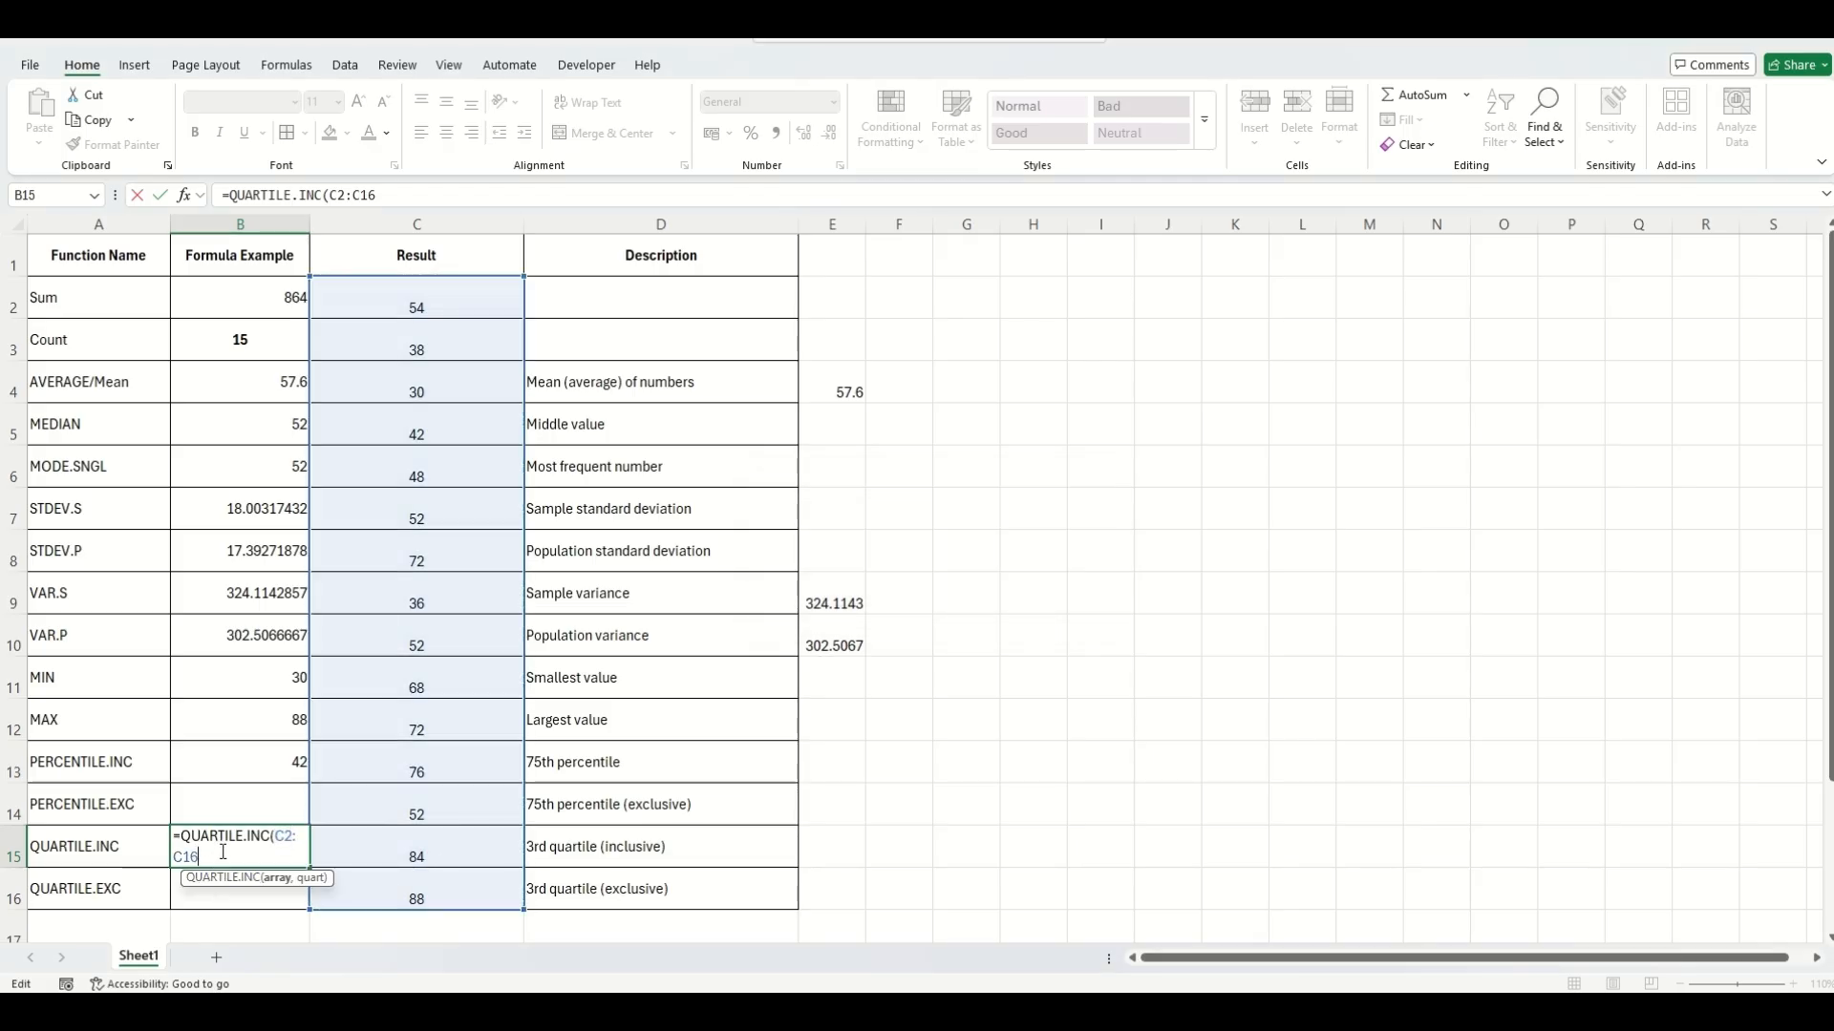
text(,)
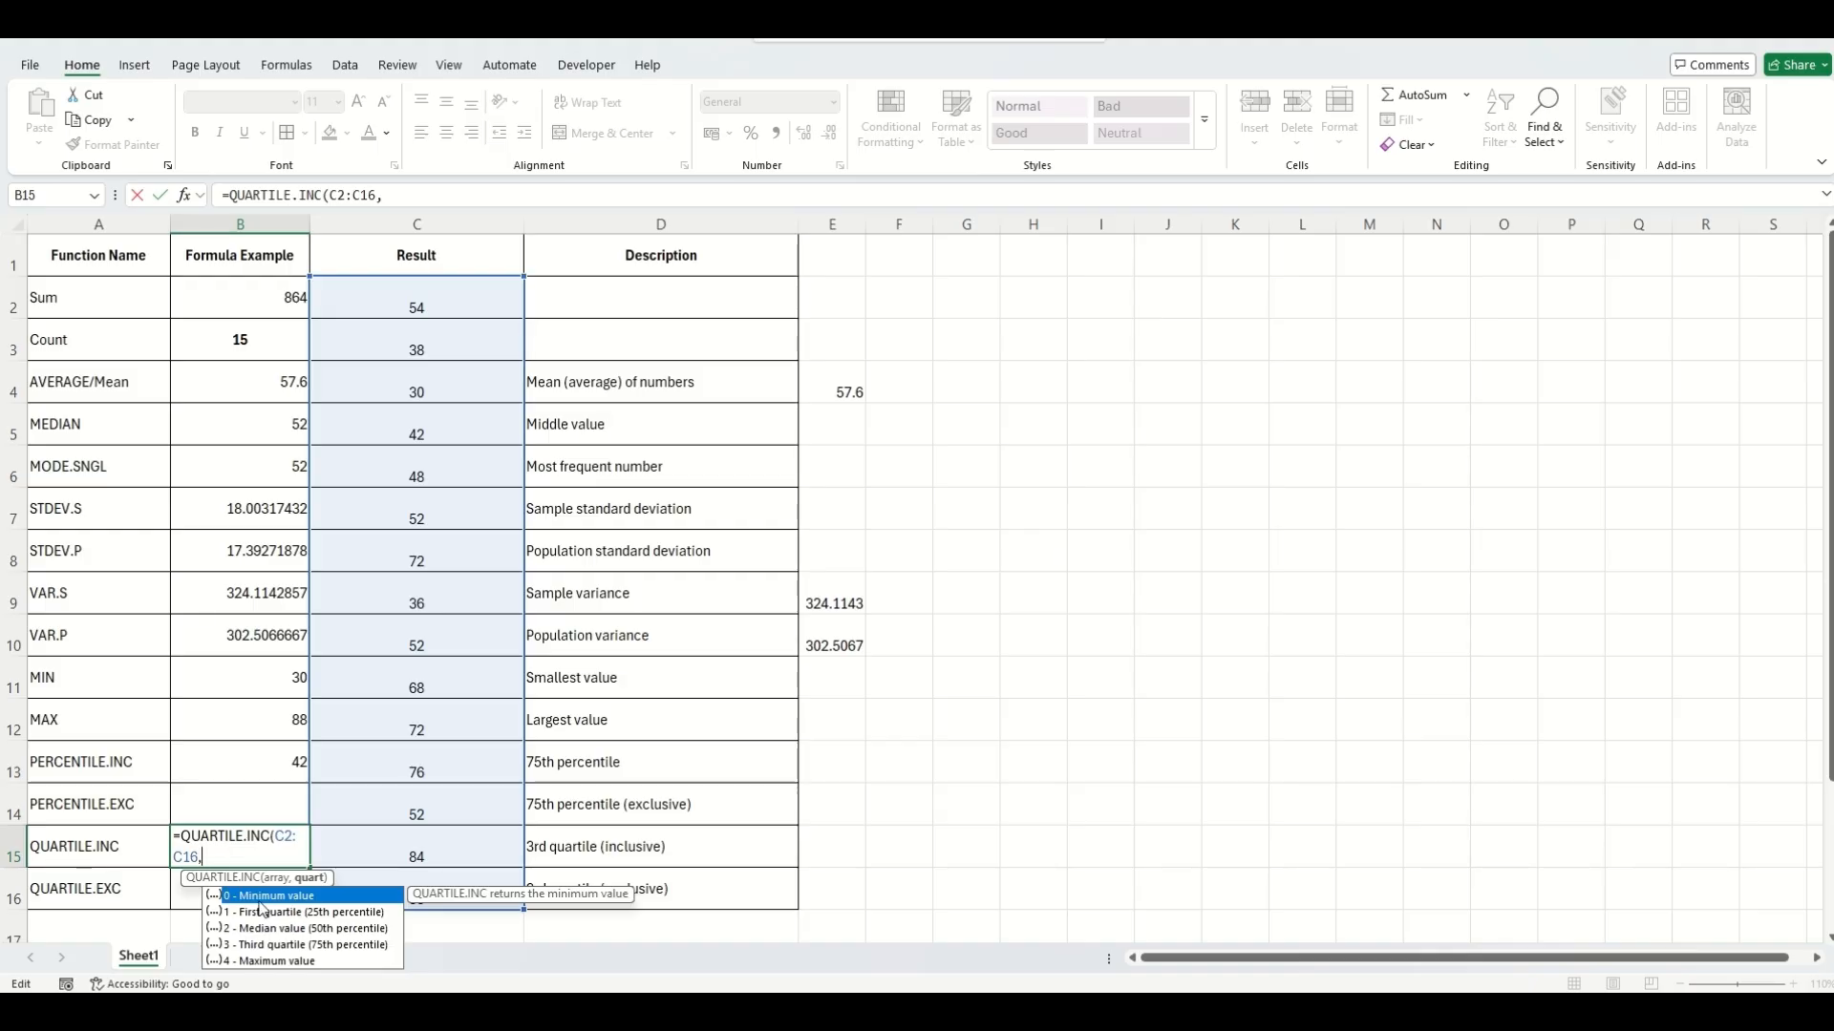
click(341, 914)
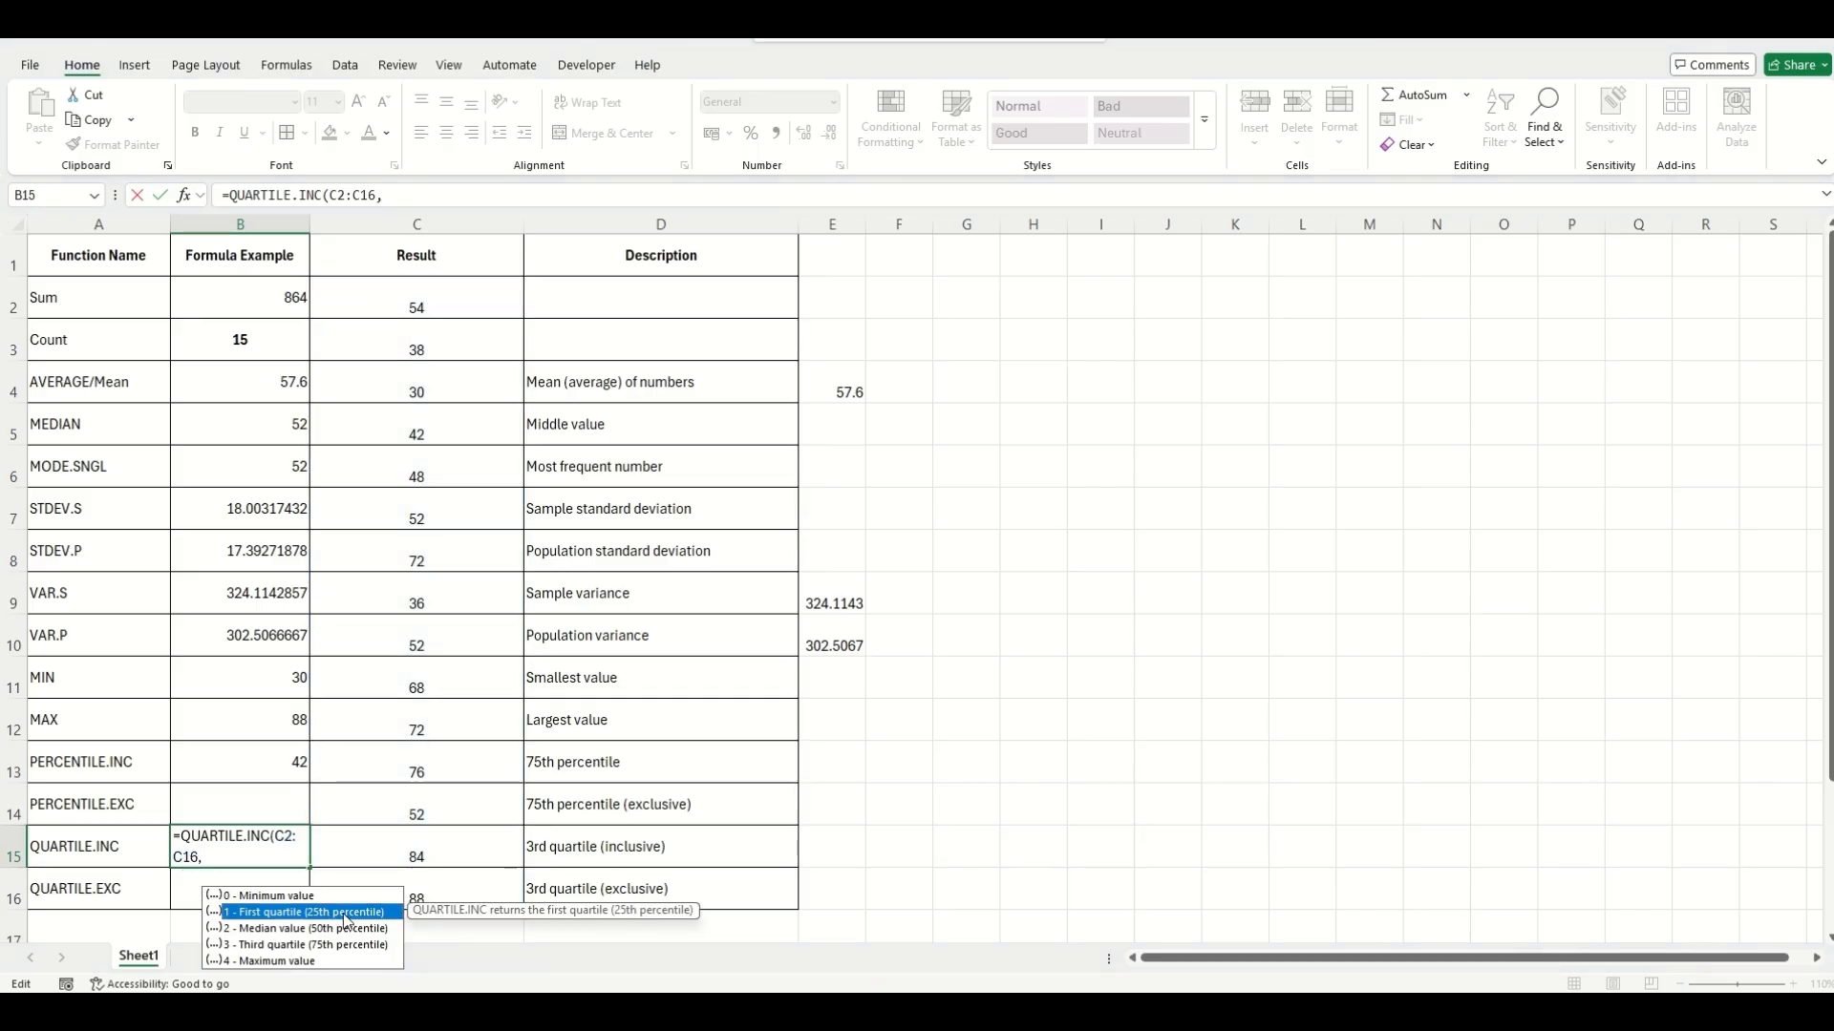
double_click(330, 908)
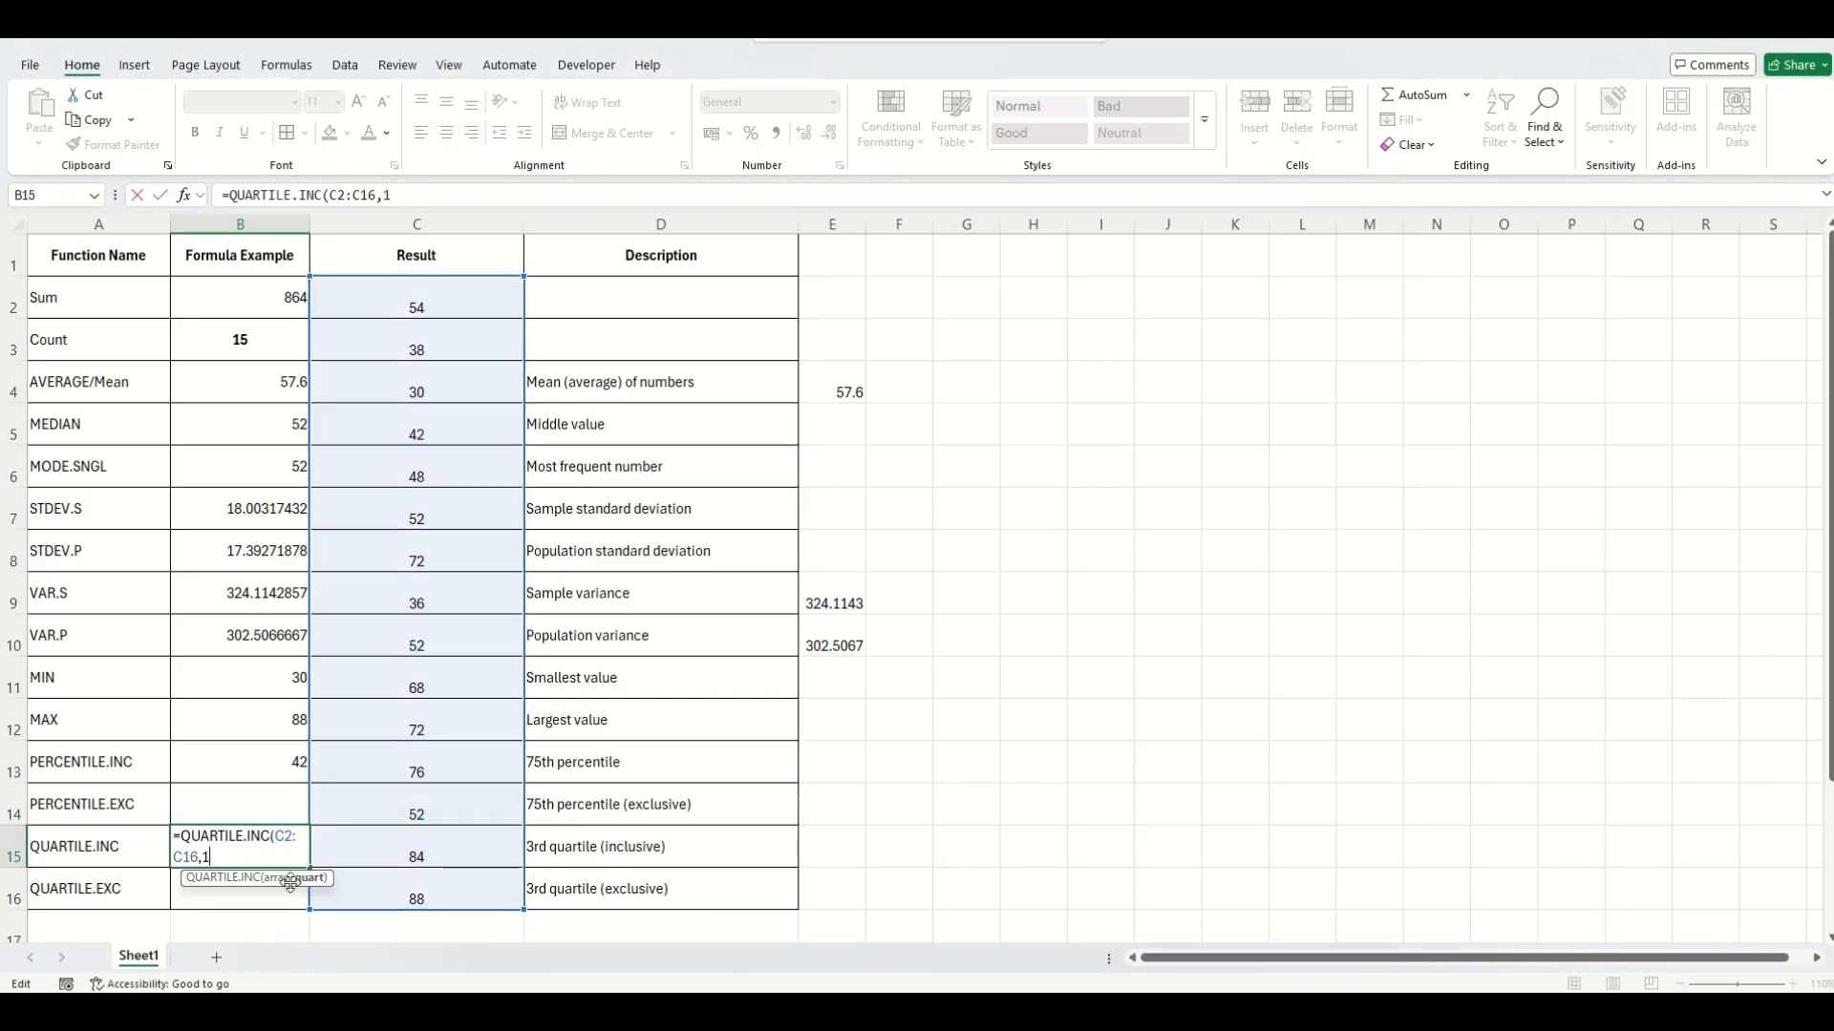
key(Return)
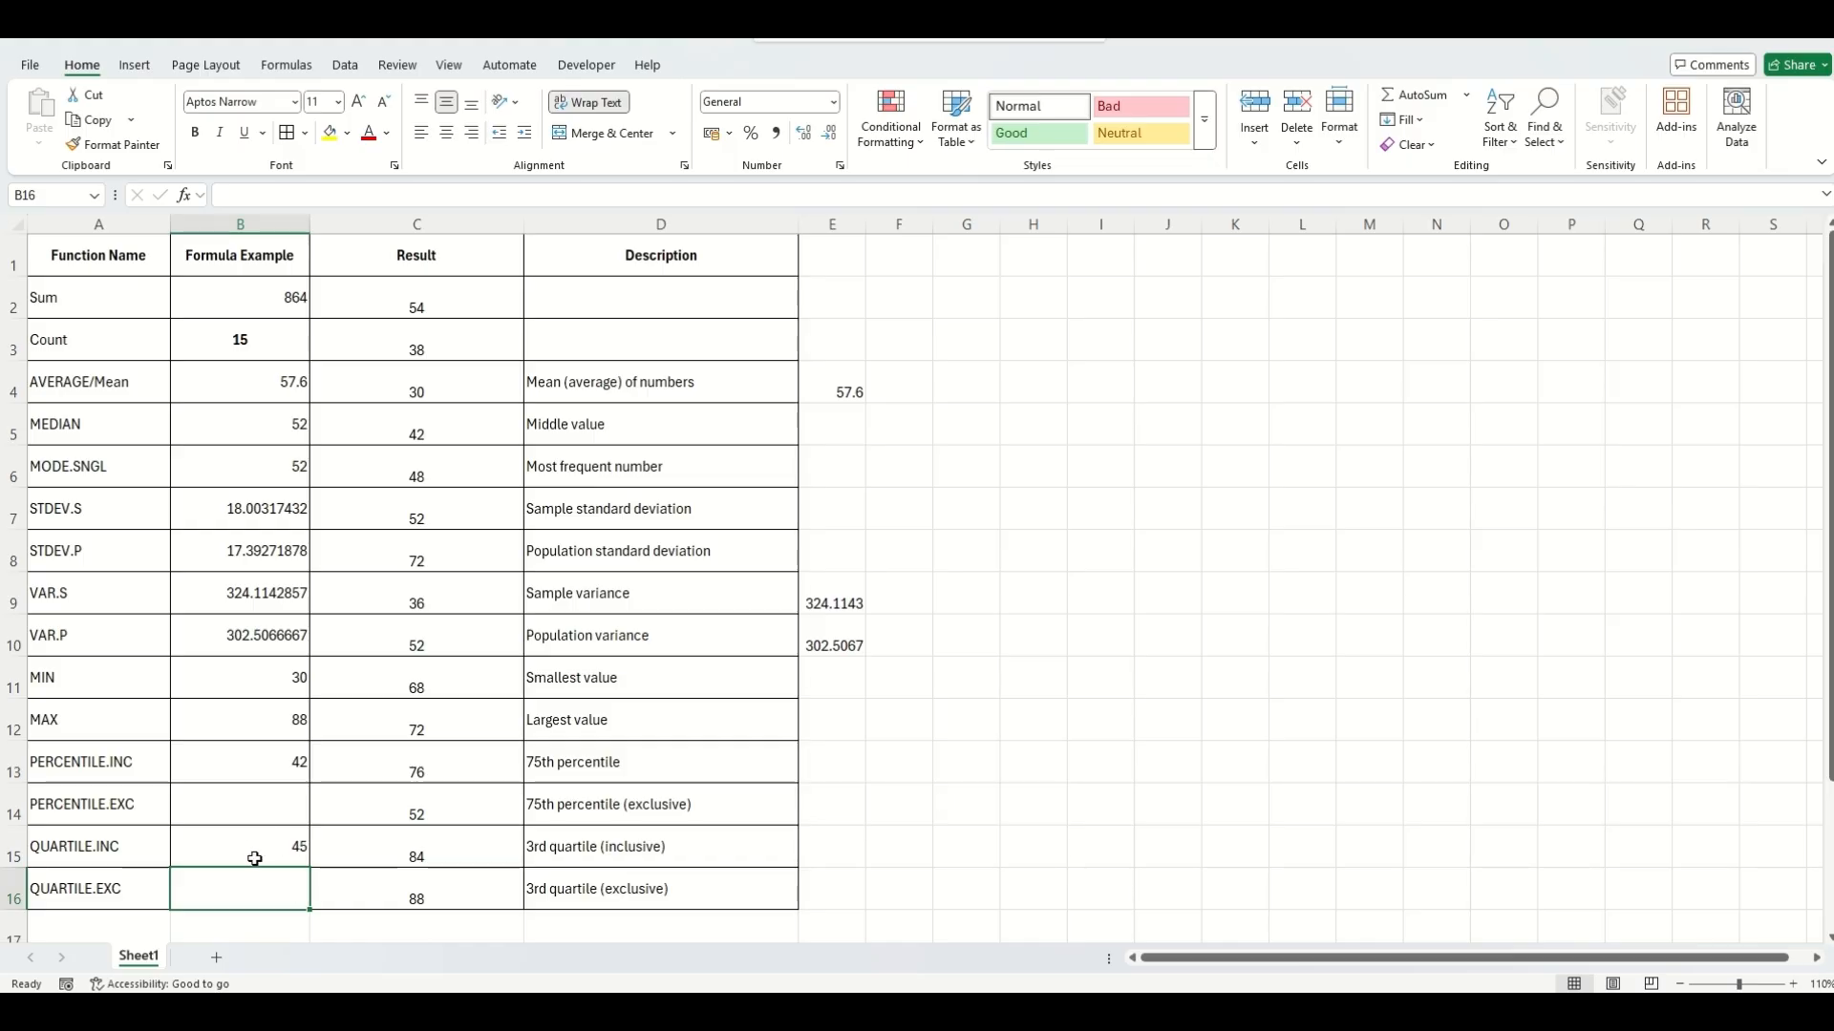
click(259, 849)
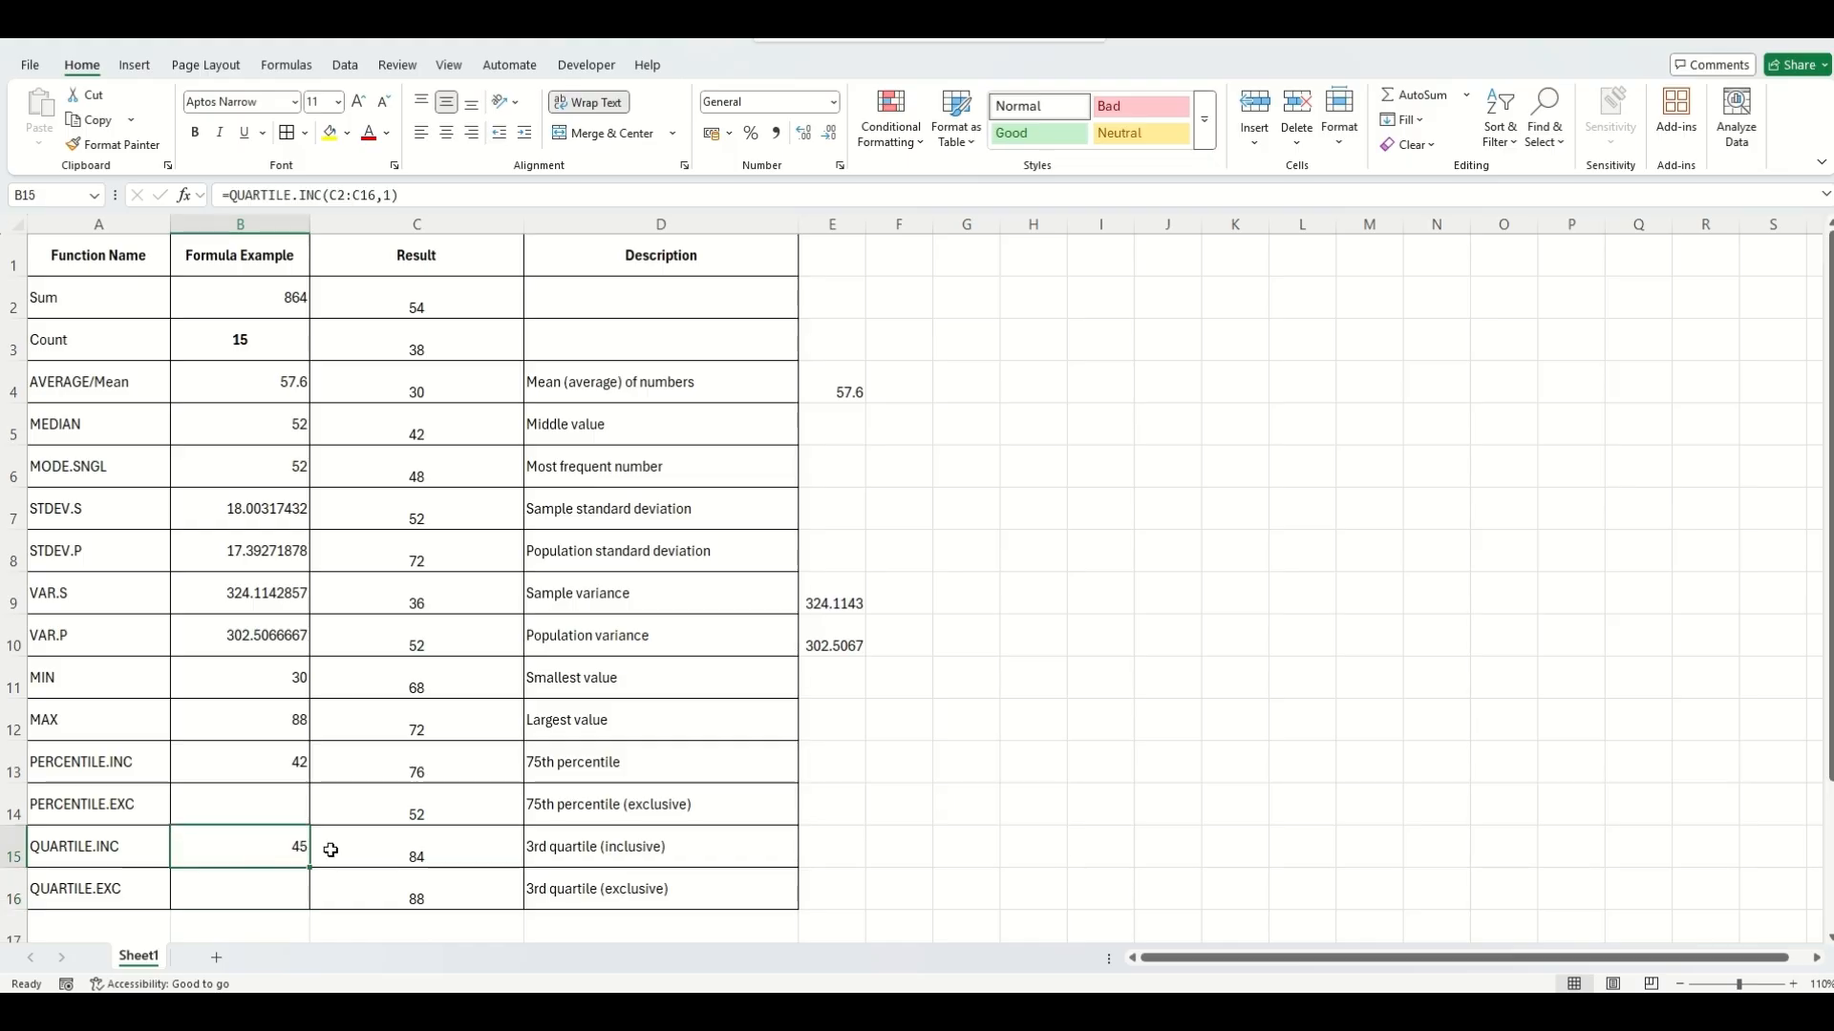
- Select the empty formula cell B16 in the QUARTILE.EXC row
click(249, 890)
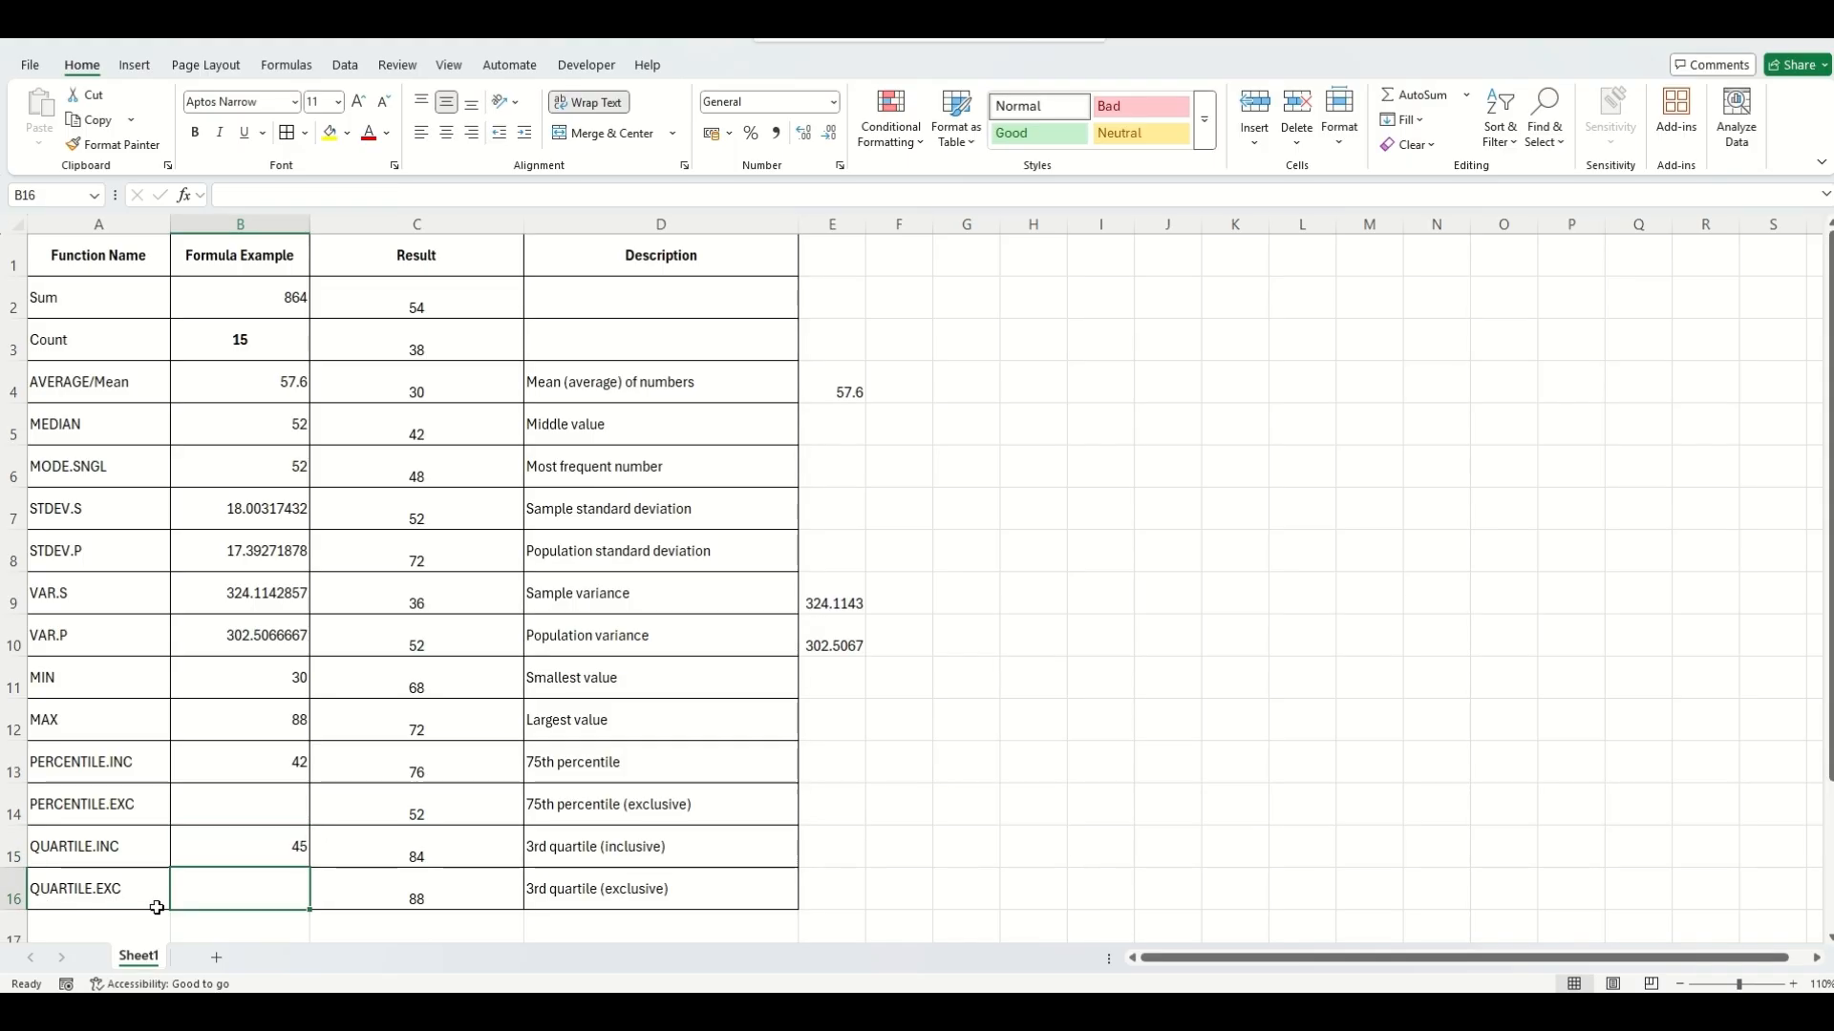